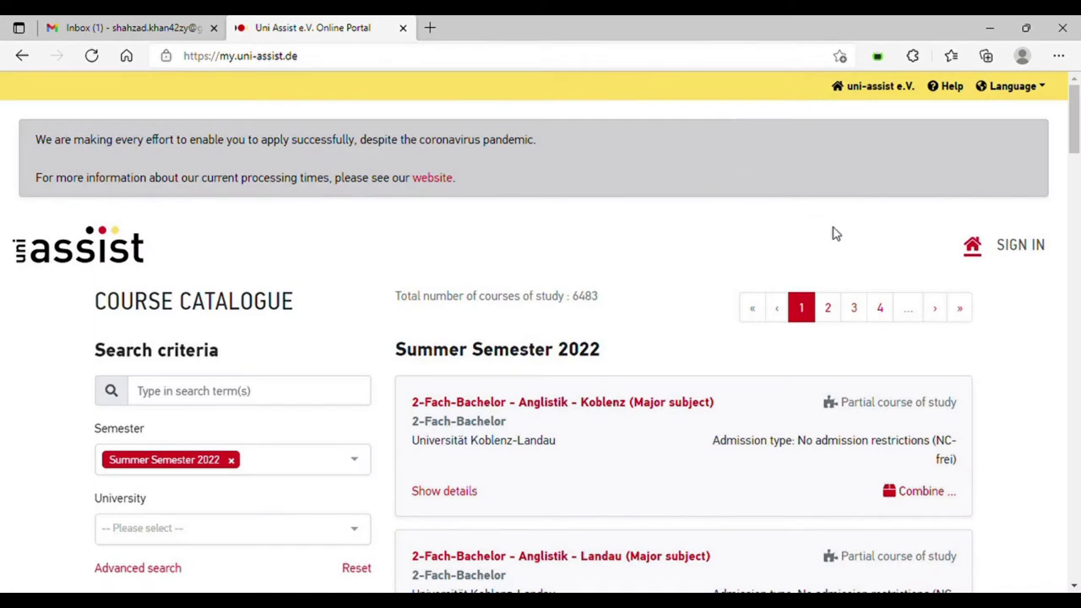
- Go from the course catalogue through the sign-in page to the Create New Account form
{"action": "left_click", "coordinate": [1022, 247]}
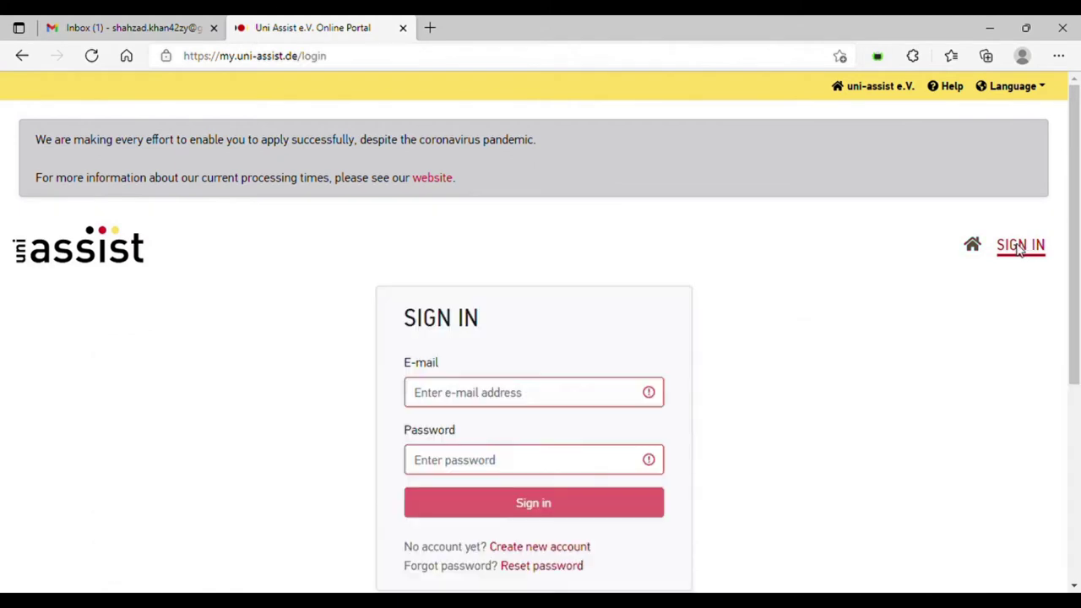
{"action": "left_click_drag", "start_coordinate": [1071, 267], "coordinate": [1072, 313]}
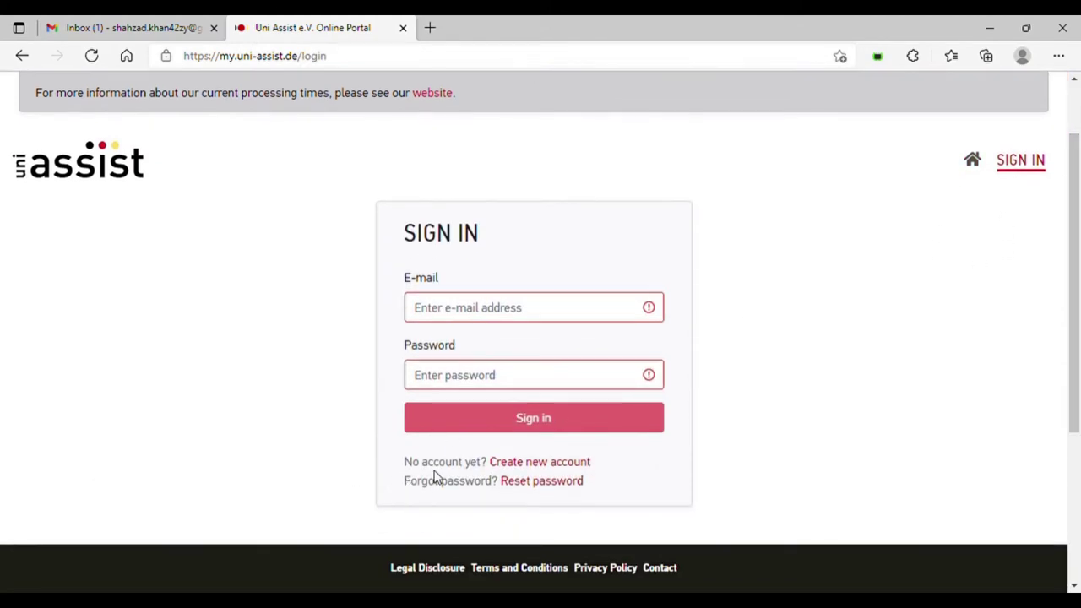
{"action": "left_click", "coordinate": [554, 470]}
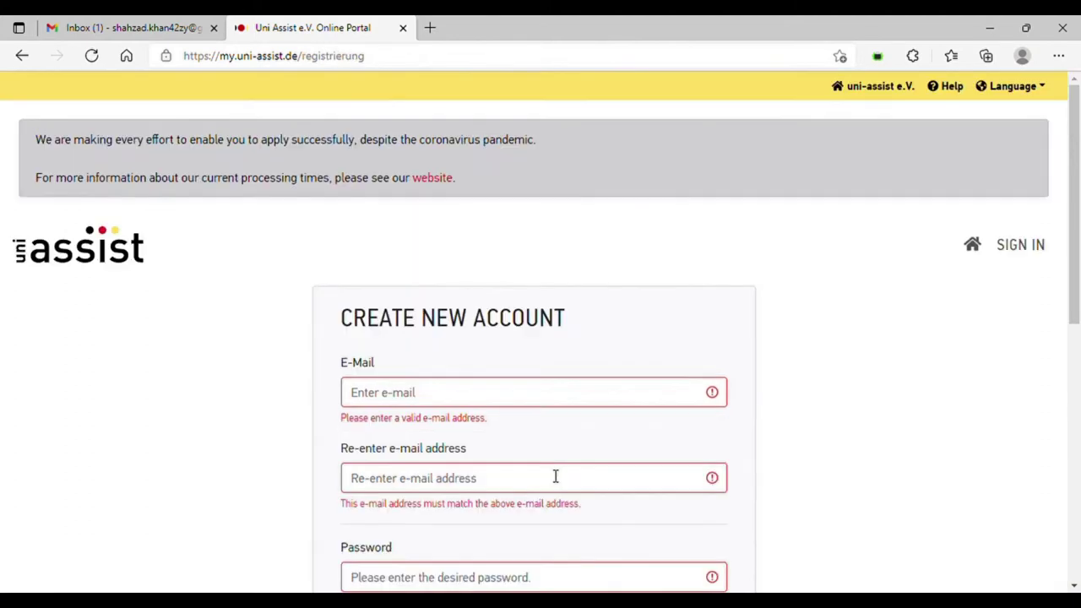
- Enter the account e-mail address and paste it into the confirmation field
{"action": "left_click", "coordinate": [423, 395]}
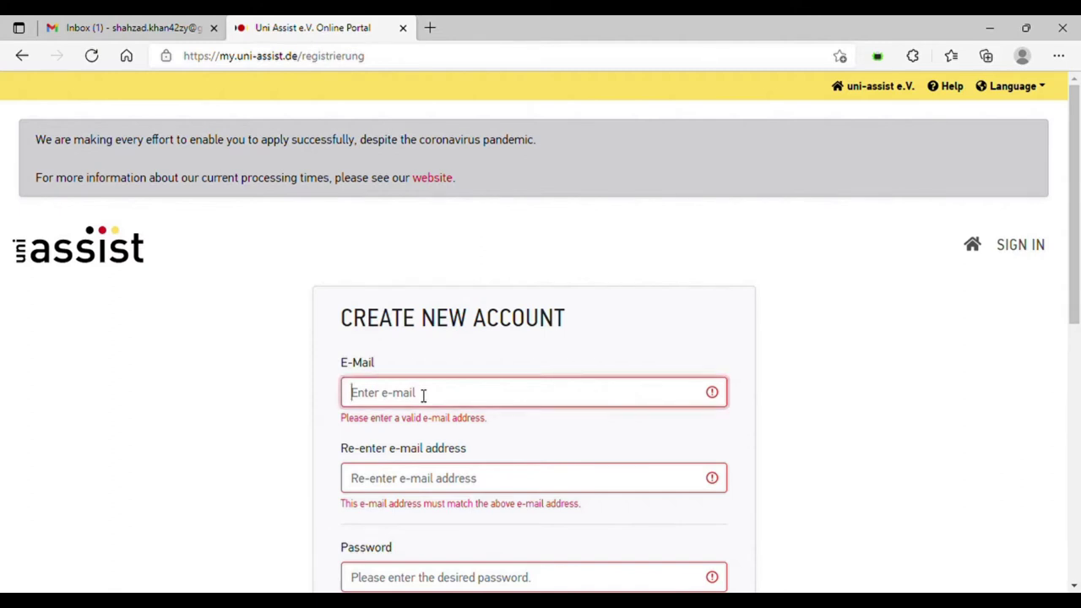
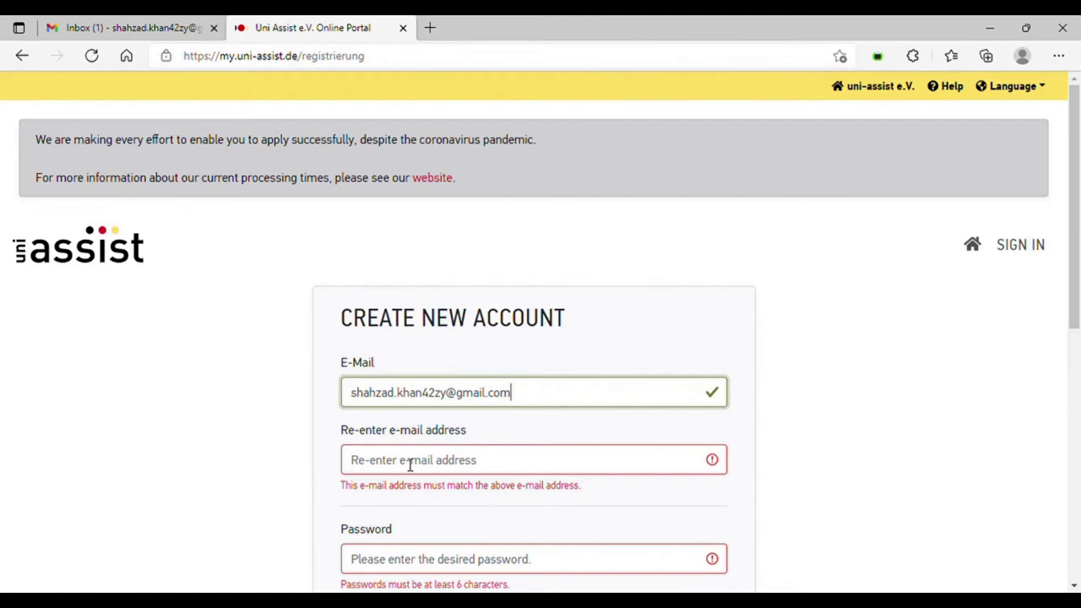
{"action": "left_click_drag", "start_coordinate": [521, 403], "coordinate": [355, 409]}
{"action": "key", "text": "ctrl+c"}
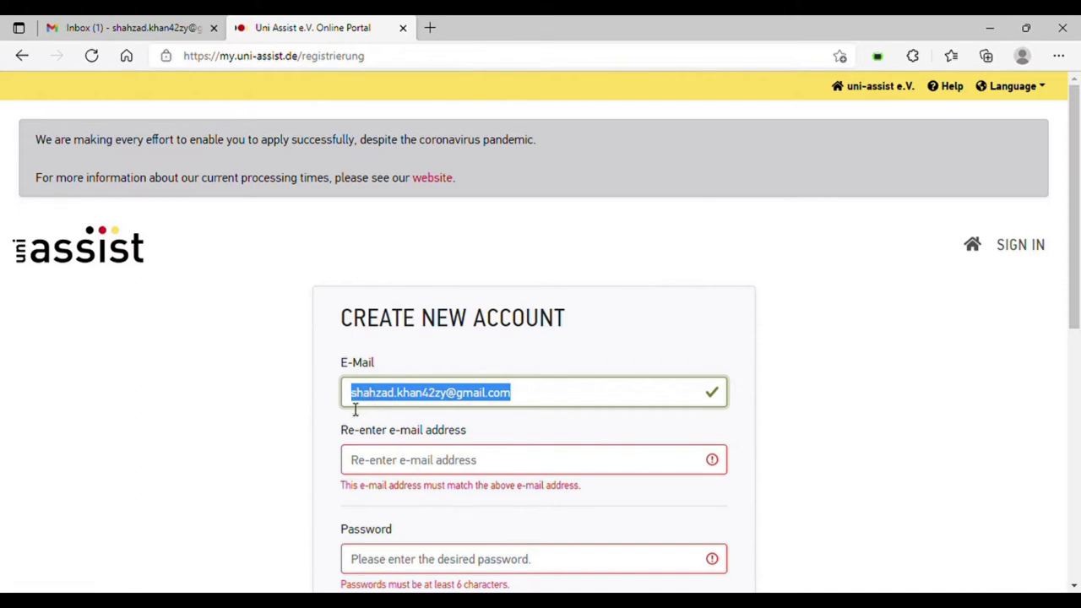
{"action": "left_click", "coordinate": [377, 470]}
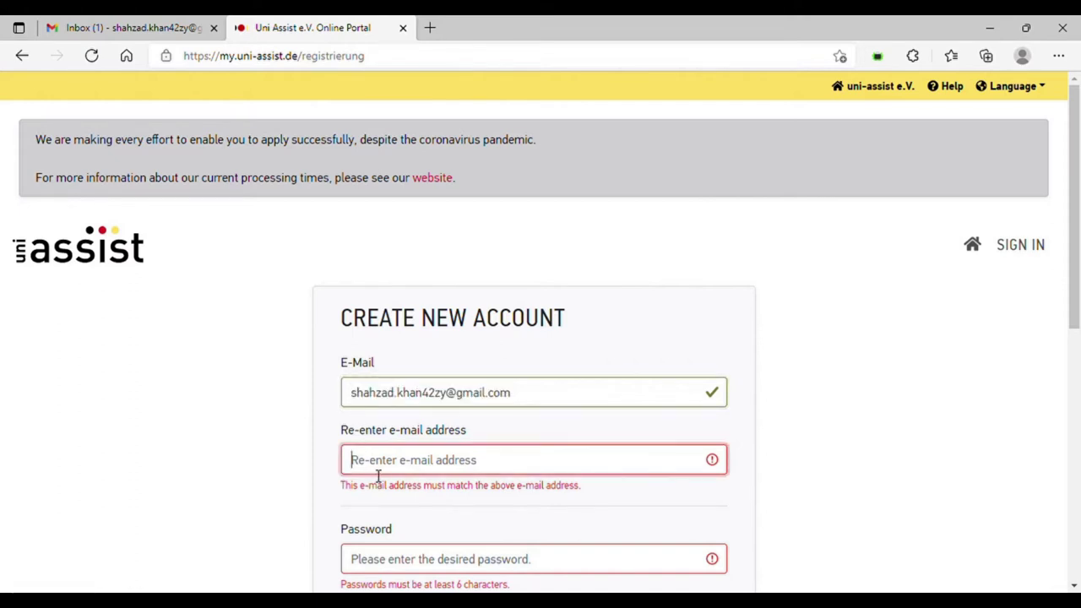
{"action": "key", "text": "ctrl+v"}
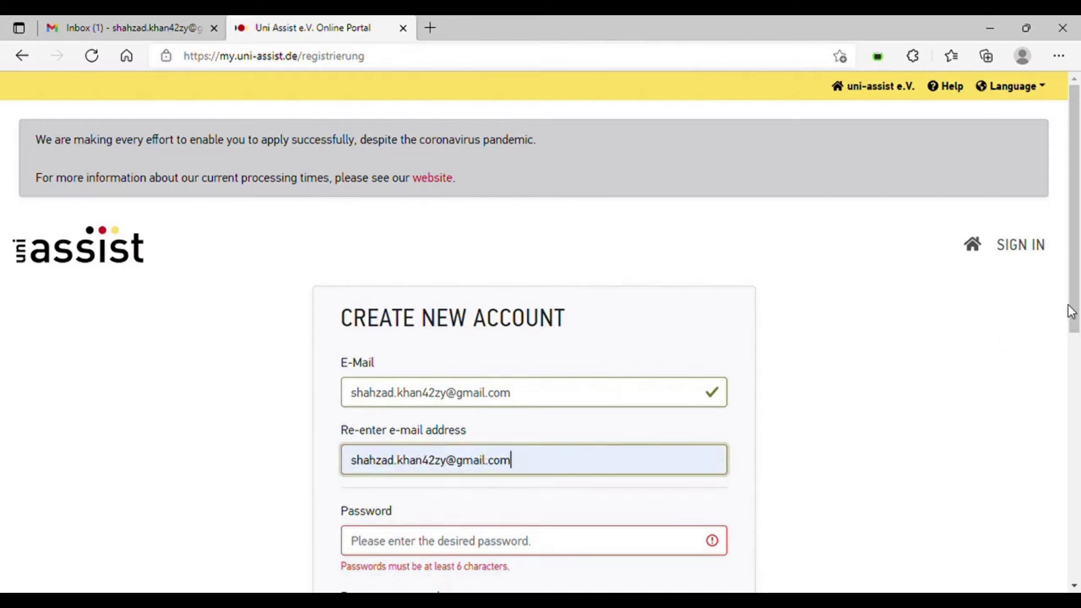
{"action": "left_click_drag", "start_coordinate": [1075, 311], "coordinate": [1071, 366]}
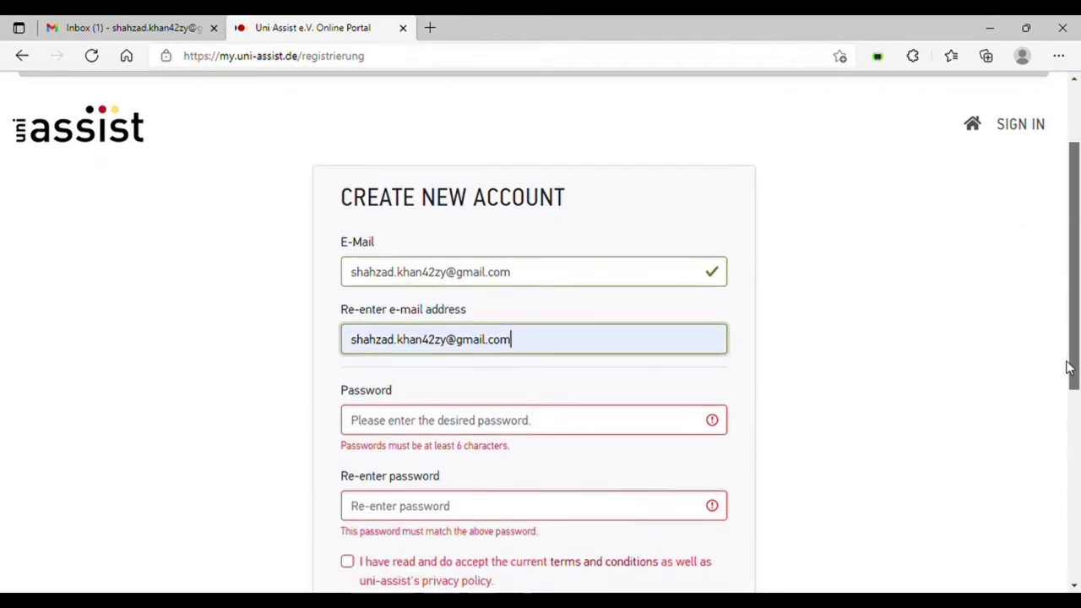
- Set and repeat the account password, accept the terms, and submit the registration
{"action": "left_click", "coordinate": [495, 425]}
{"action": "type", "text": "*****"}
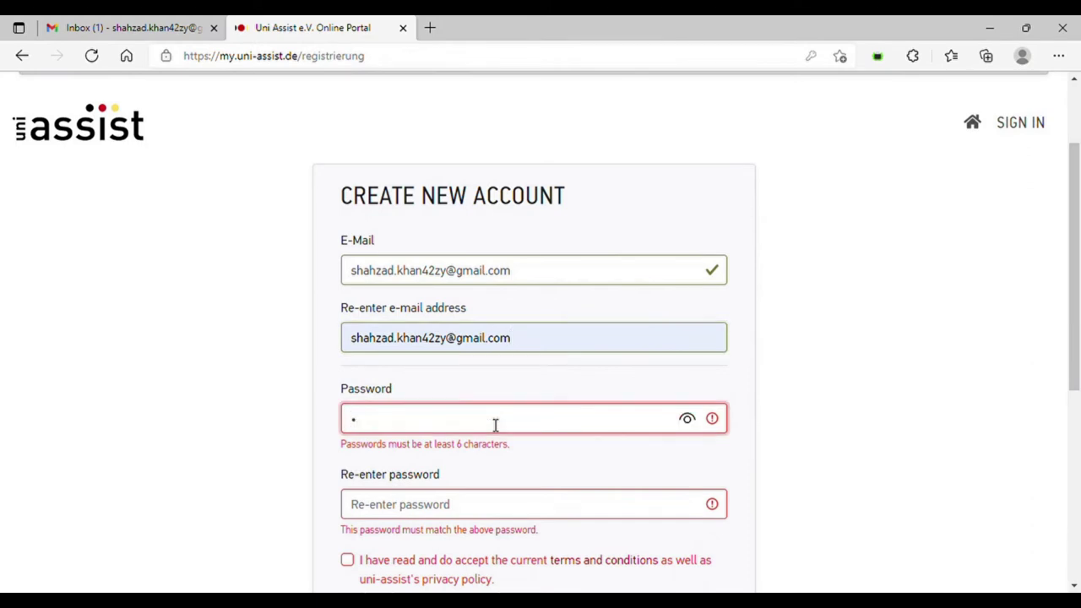
{"action": "type", "text": "***"}
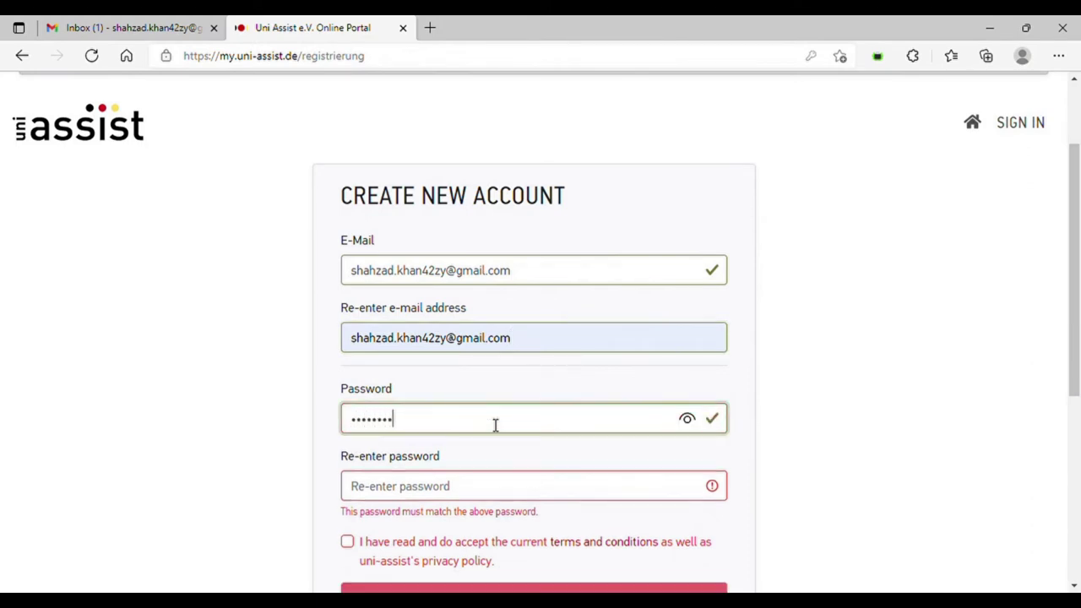
{"action": "left_click", "coordinate": [448, 493]}
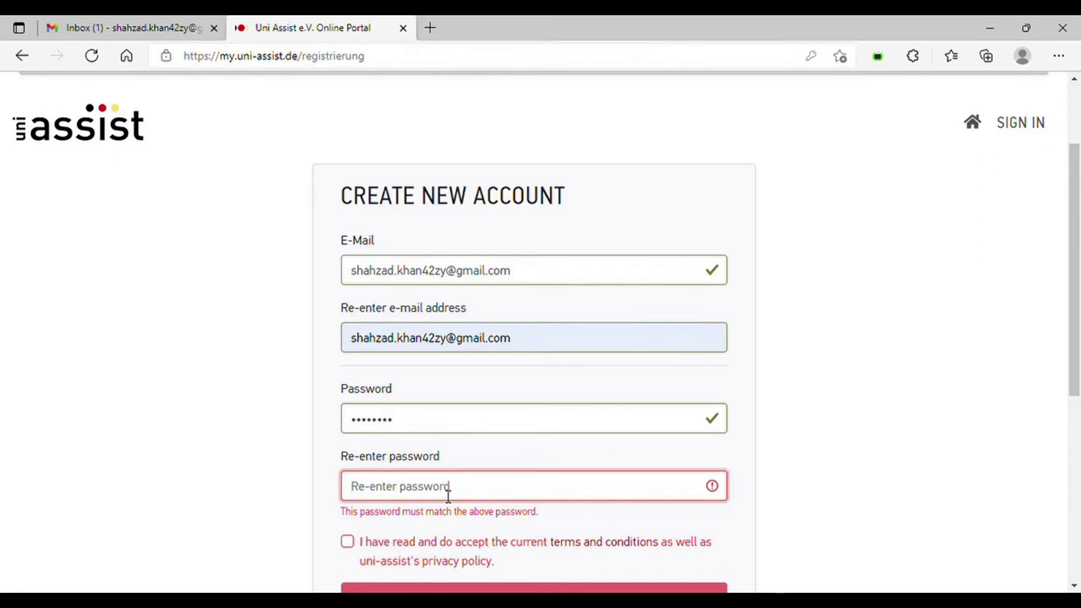
{"action": "type", "text": "*******"}
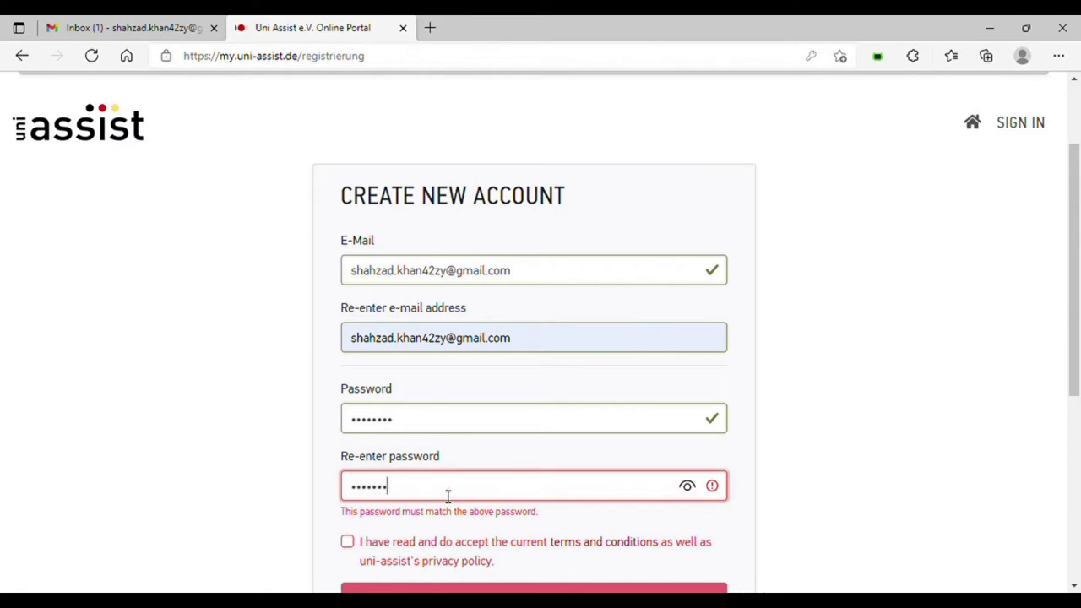
{"action": "type", "text": "*"}
{"action": "left_click", "coordinate": [347, 524]}
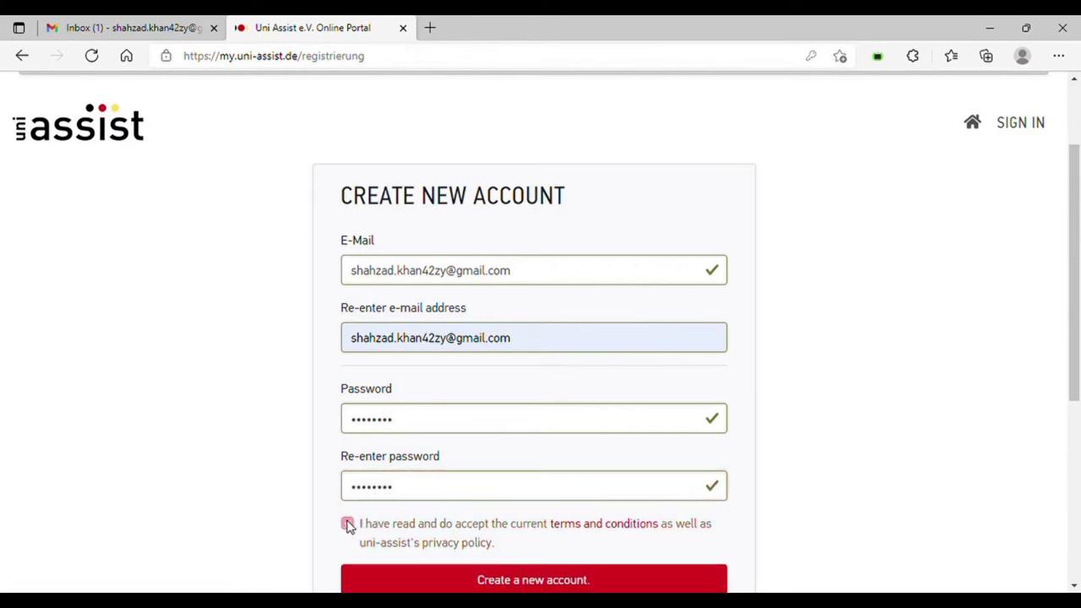
{"action": "left_click", "coordinate": [510, 583]}
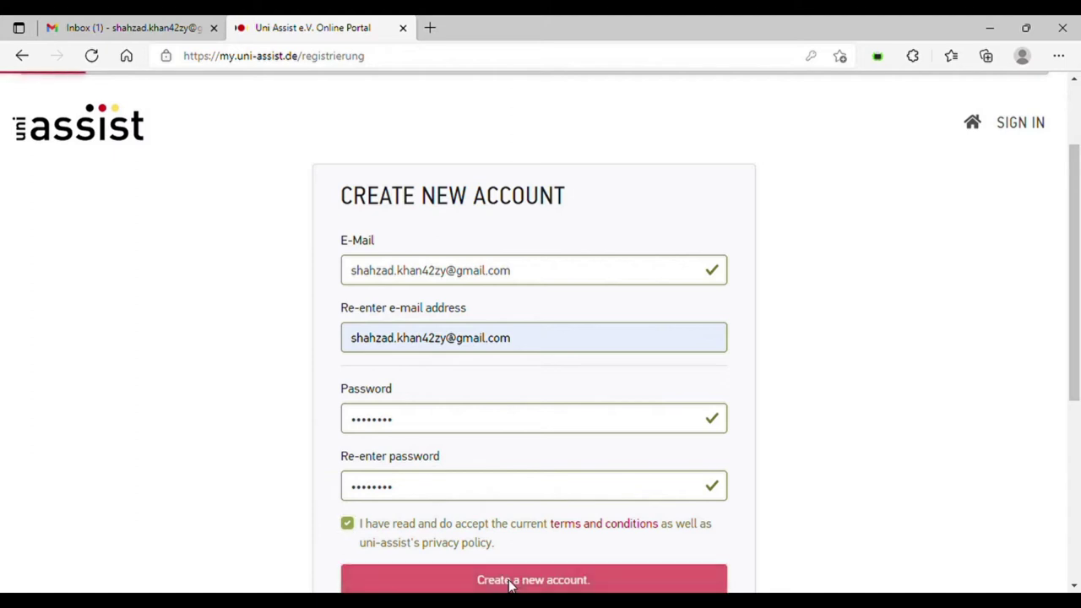
{"action": "scroll", "coordinate": [508, 584], "scroll_direction": "down", "scroll_amount": 1}
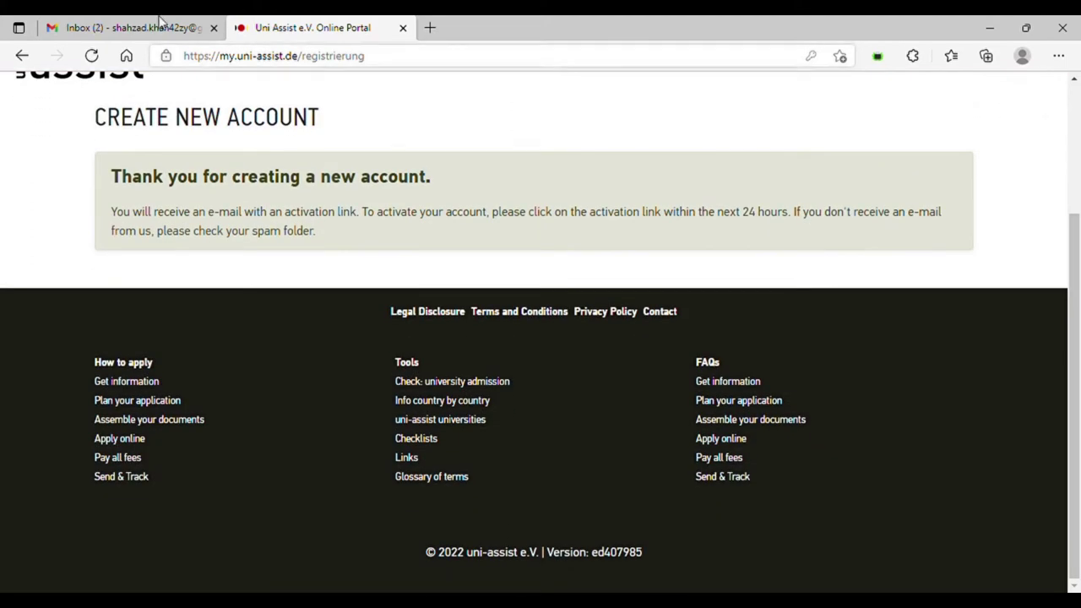
- Open the uni-assist activation e-mail in Gmail and follow its activation link
{"action": "left_click", "coordinate": [118, 20]}
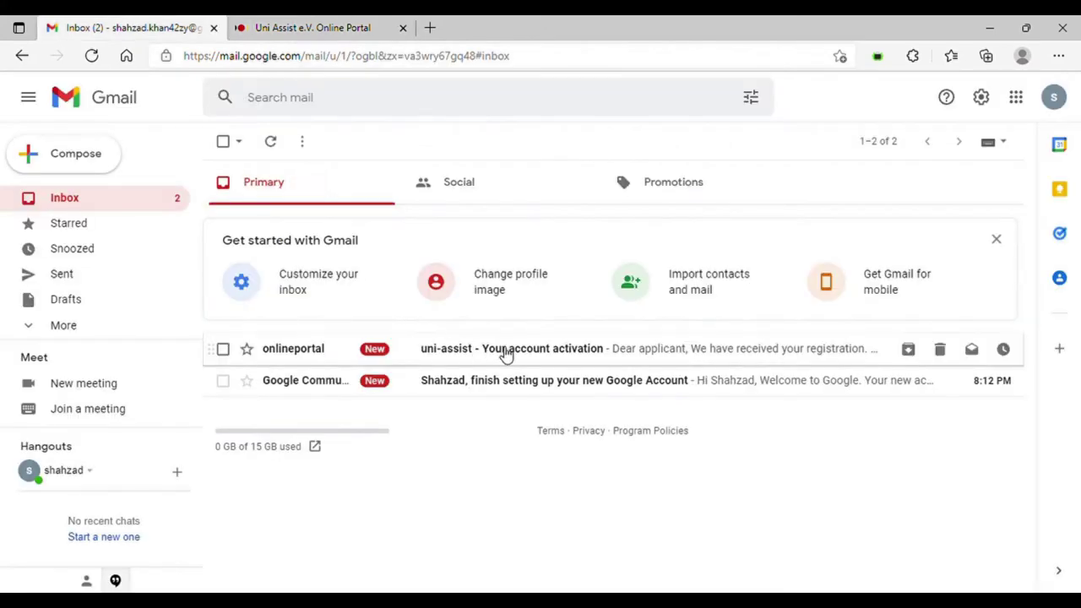
{"action": "left_click", "coordinate": [505, 353]}
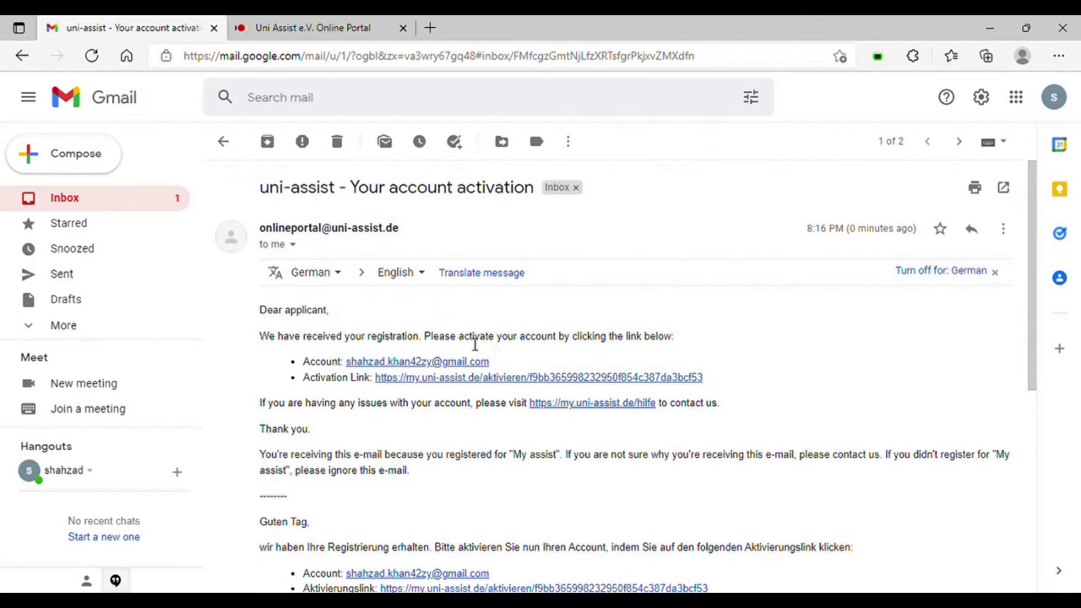
{"action": "left_click", "coordinate": [456, 380]}
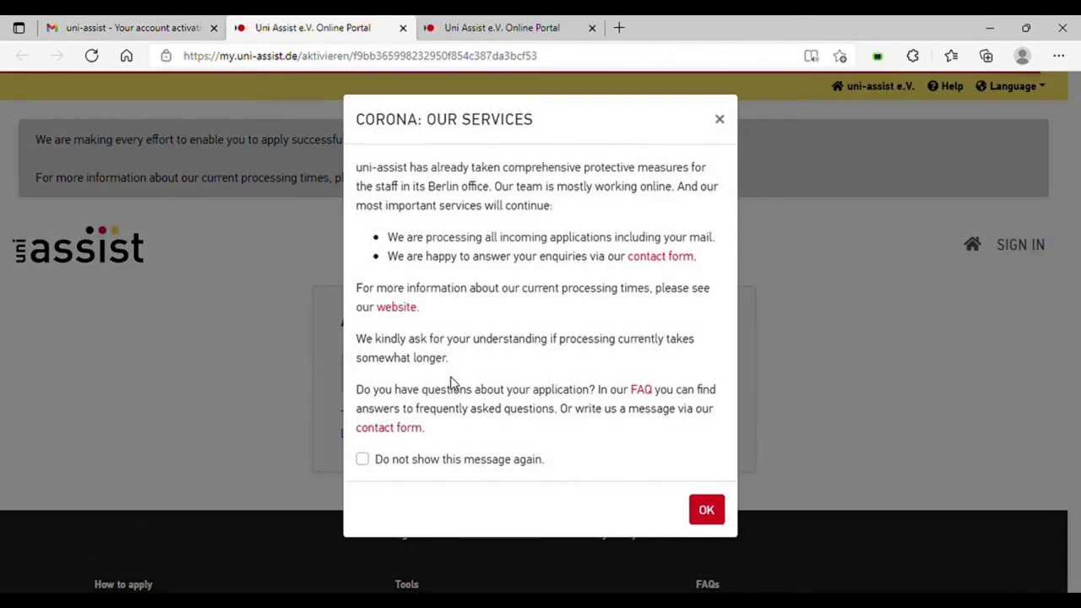
- Dismiss the Corona notice and sign in with the new account e-mail and password
{"action": "left_click", "coordinate": [705, 512]}
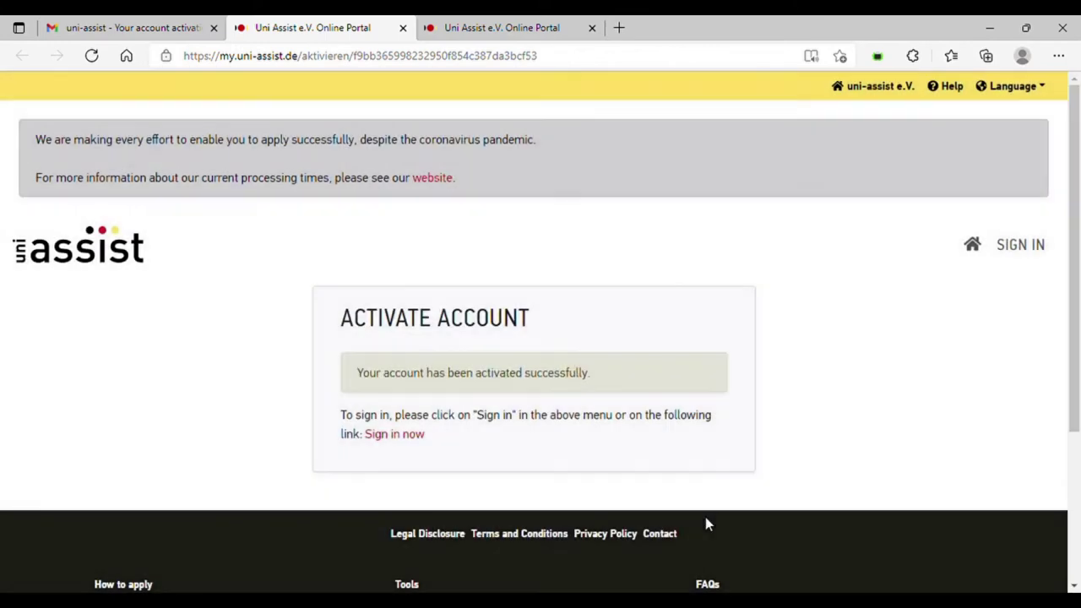
{"action": "left_click", "coordinate": [406, 436]}
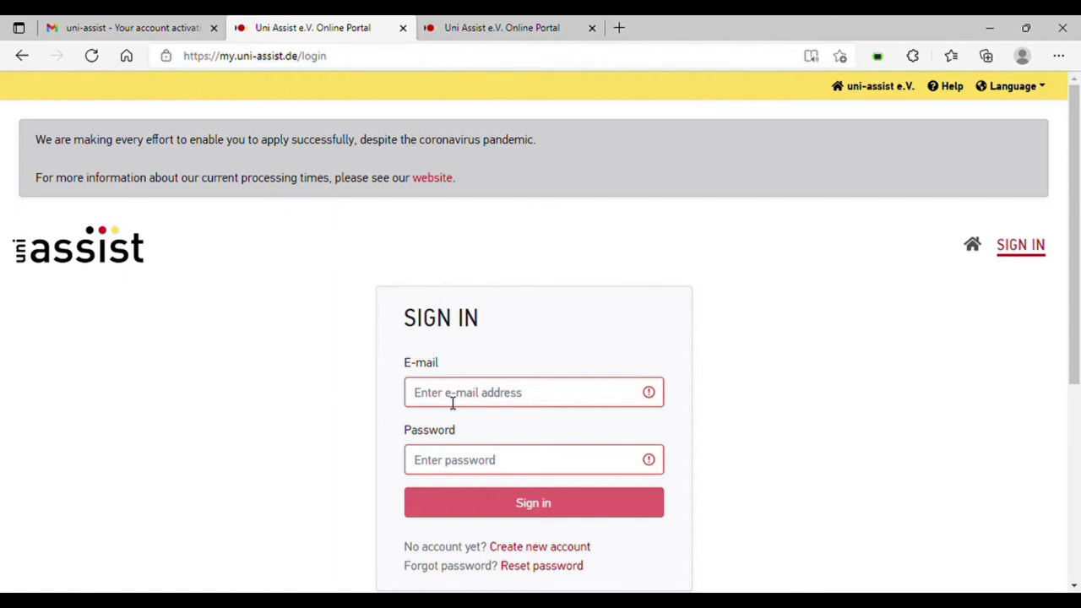
{"action": "key", "text": "ctrl+v"}
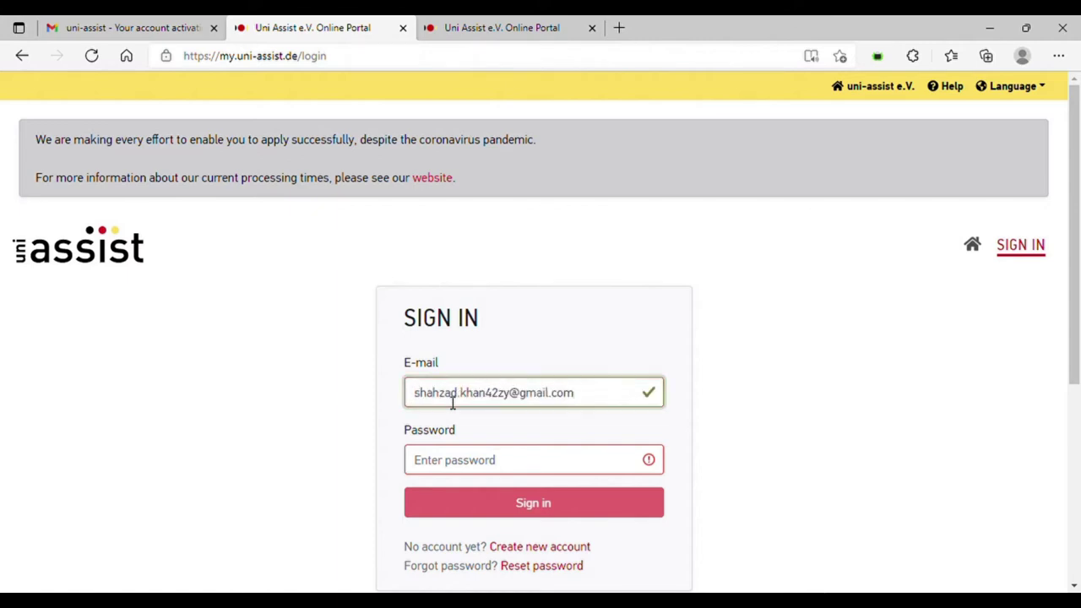
{"action": "left_click", "coordinate": [469, 473]}
{"action": "type", "text": "••••"}
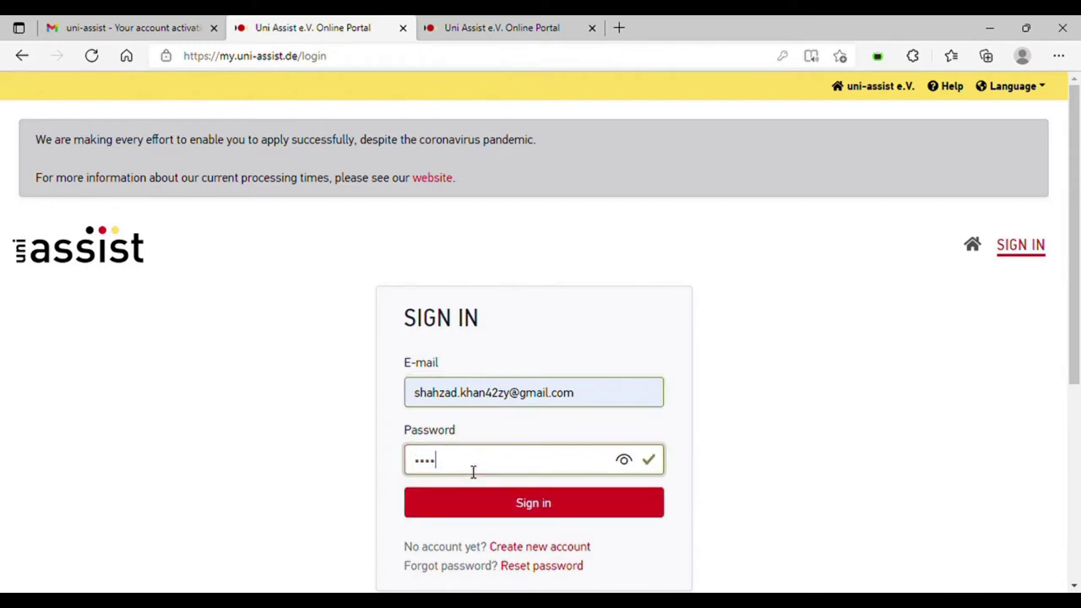
{"action": "type", "text": "••••"}
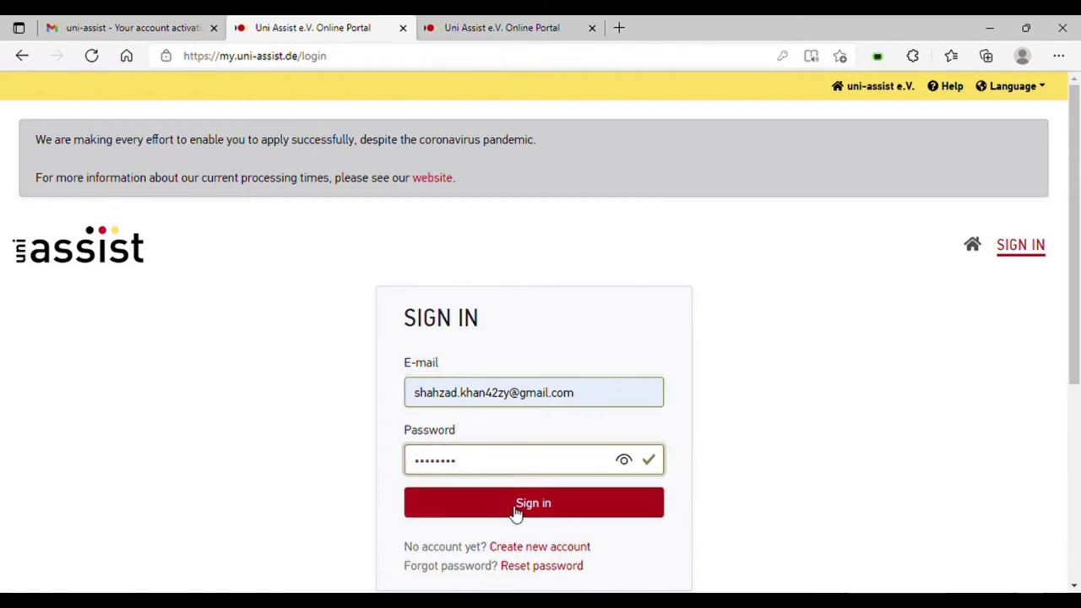
{"action": "left_click", "coordinate": [513, 510]}
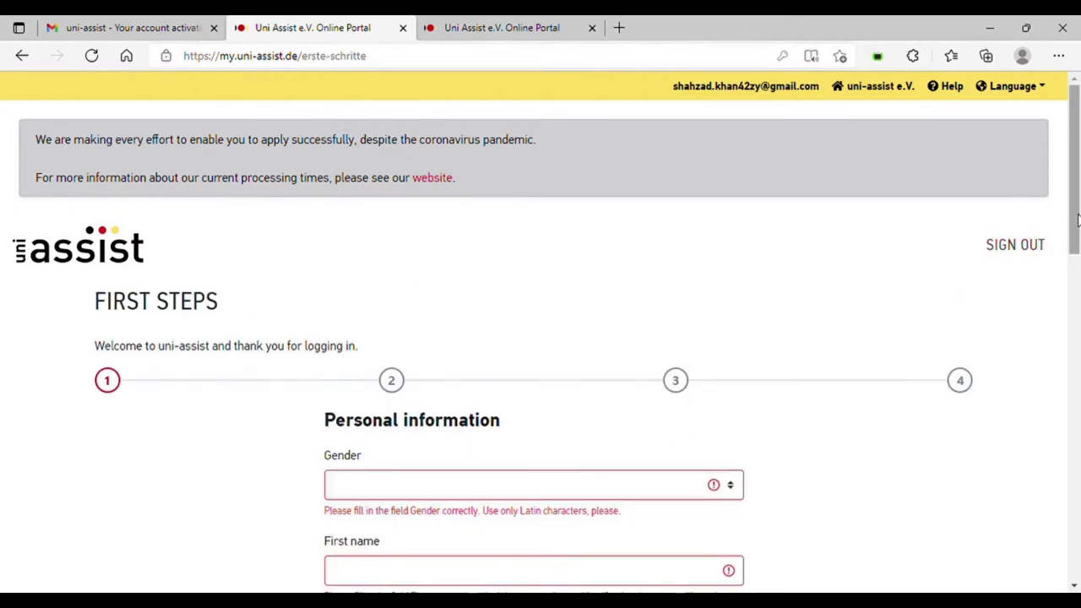
- Set gender to Male and autofill the applicant's first and last name
{"action": "left_click_drag", "start_coordinate": [1076, 219], "coordinate": [1076, 298]}
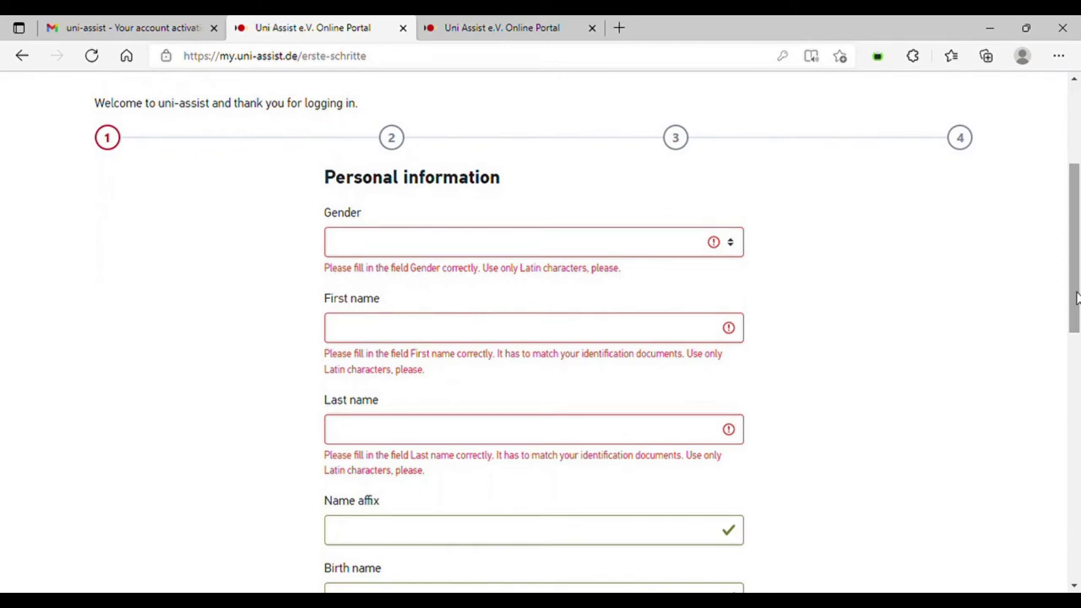
{"action": "left_click", "coordinate": [447, 251]}
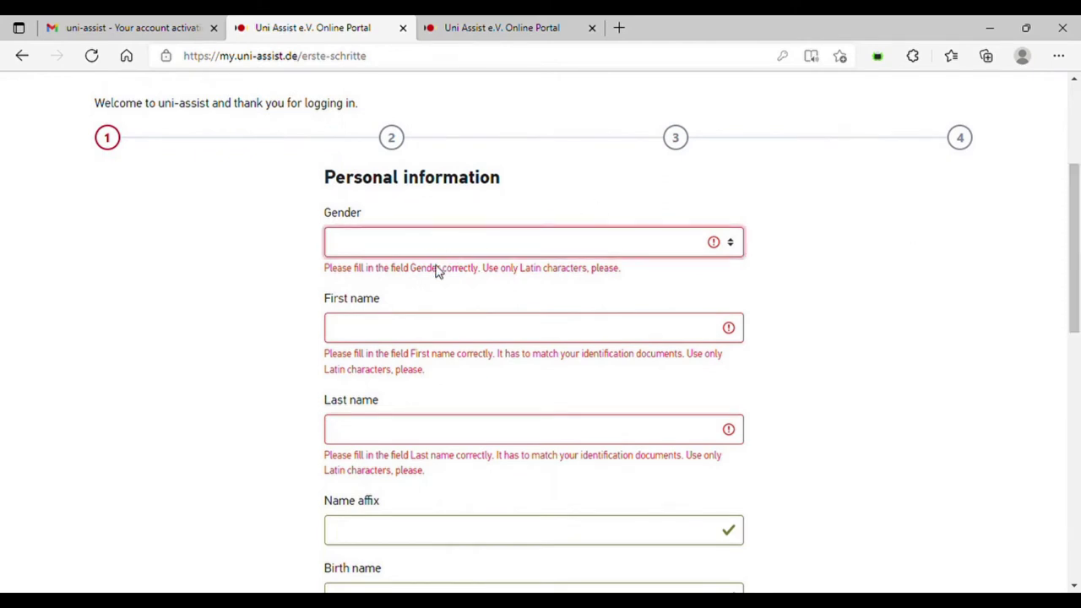
{"action": "left_click", "coordinate": [437, 270]}
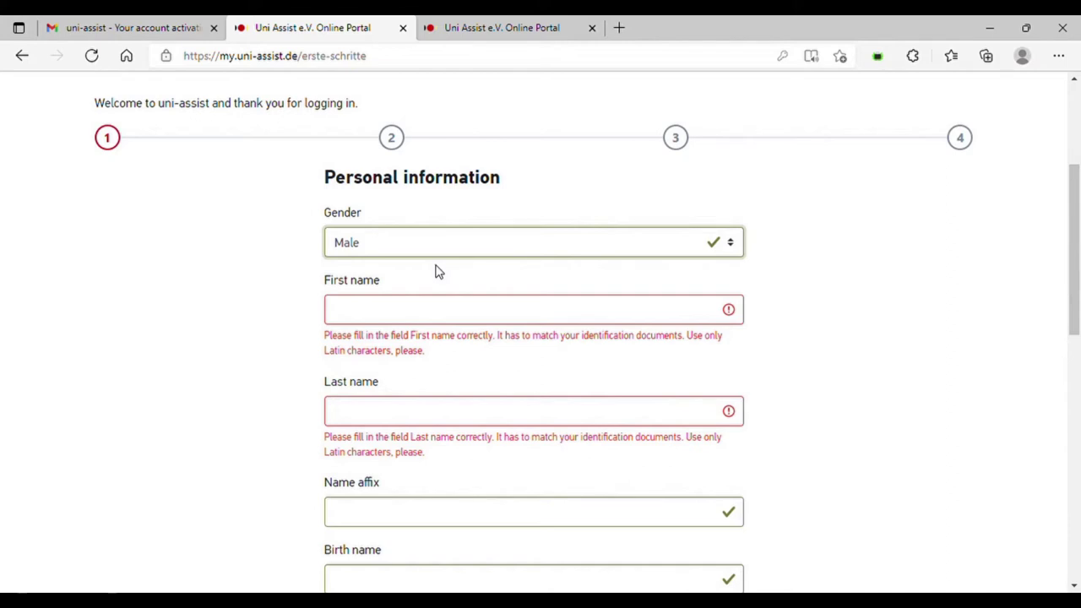
{"action": "left_click", "coordinate": [437, 311]}
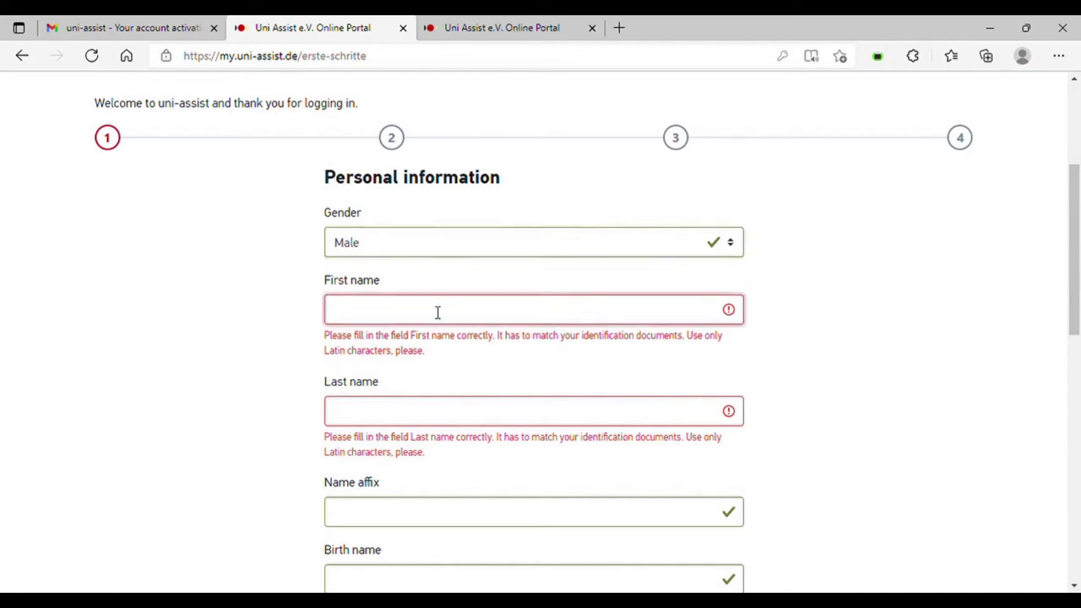
{"action": "left_click", "coordinate": [414, 365]}
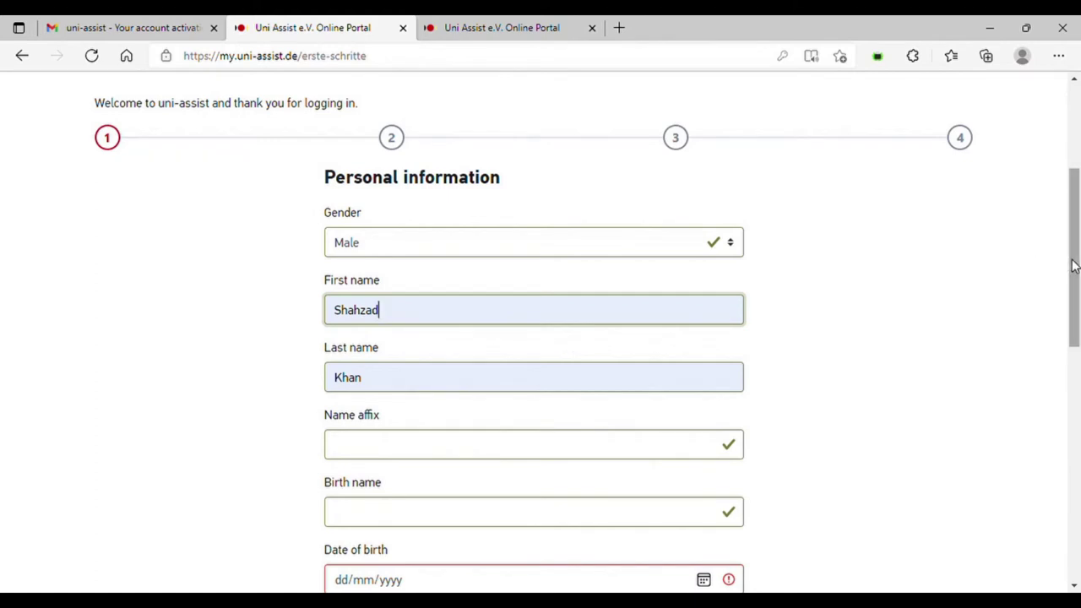
{"action": "left_click_drag", "start_coordinate": [1073, 267], "coordinate": [1064, 337]}
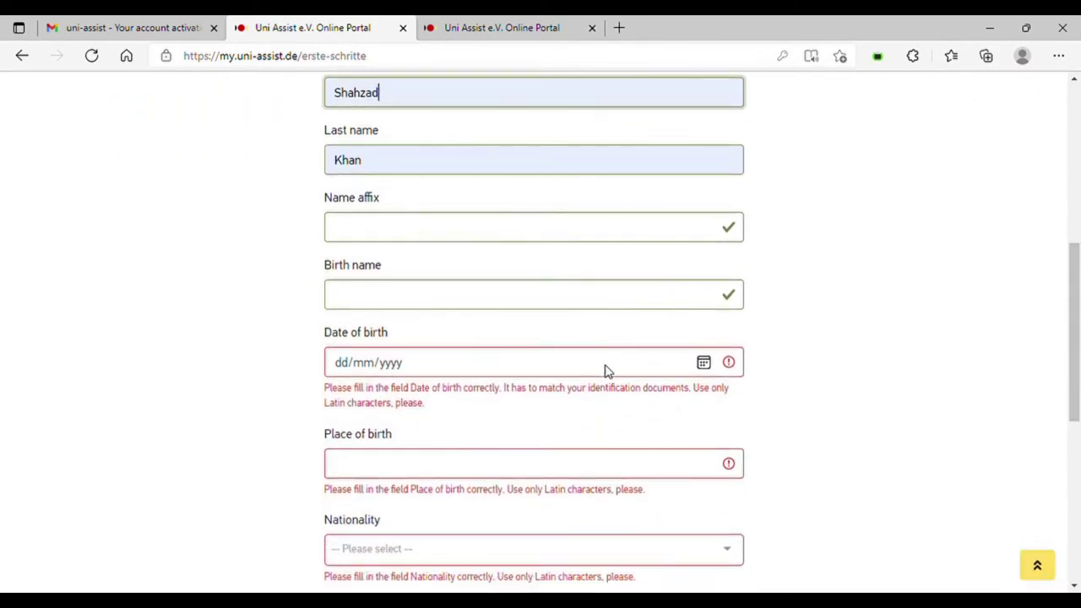
- Enter the date of birth and Karachi as the place of birth
{"action": "left_click", "coordinate": [703, 363]}
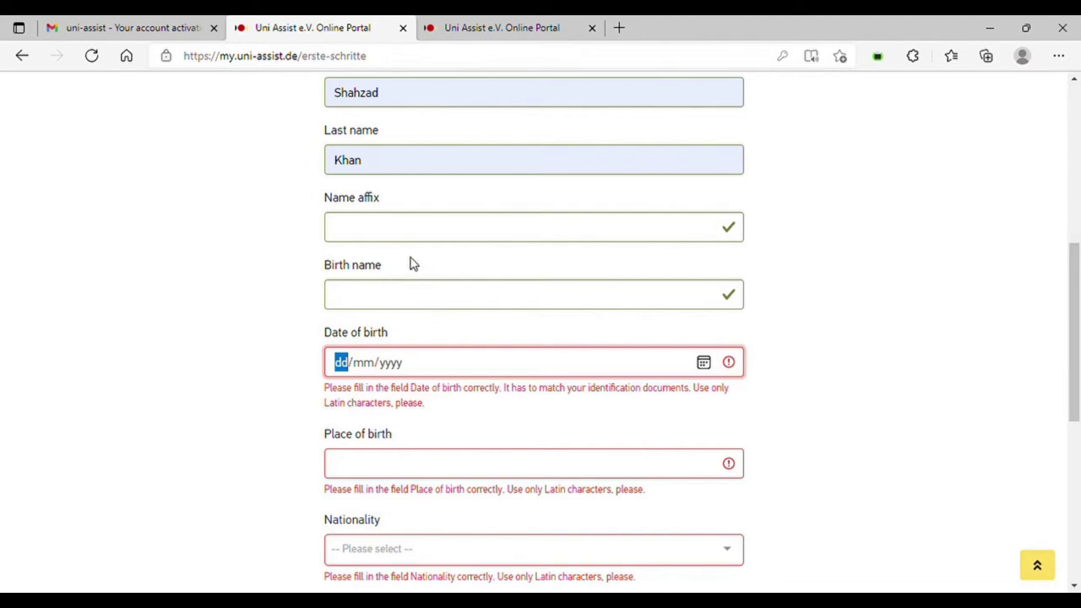
{"action": "type", "text": "20012022"}
{"action": "left_click", "coordinate": [385, 365]}
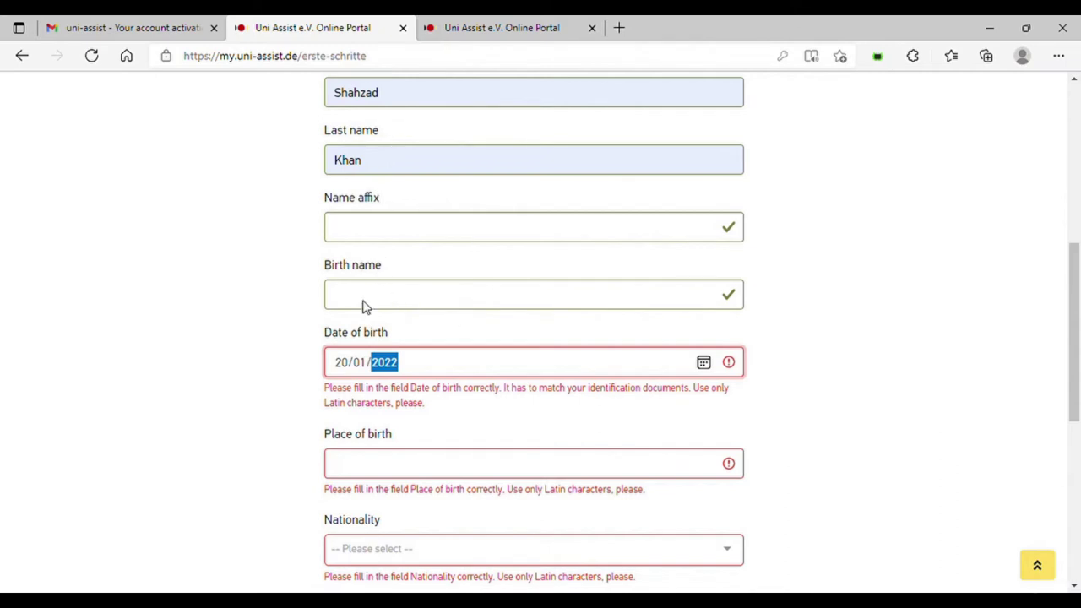
{"action": "left_click", "coordinate": [361, 363]}
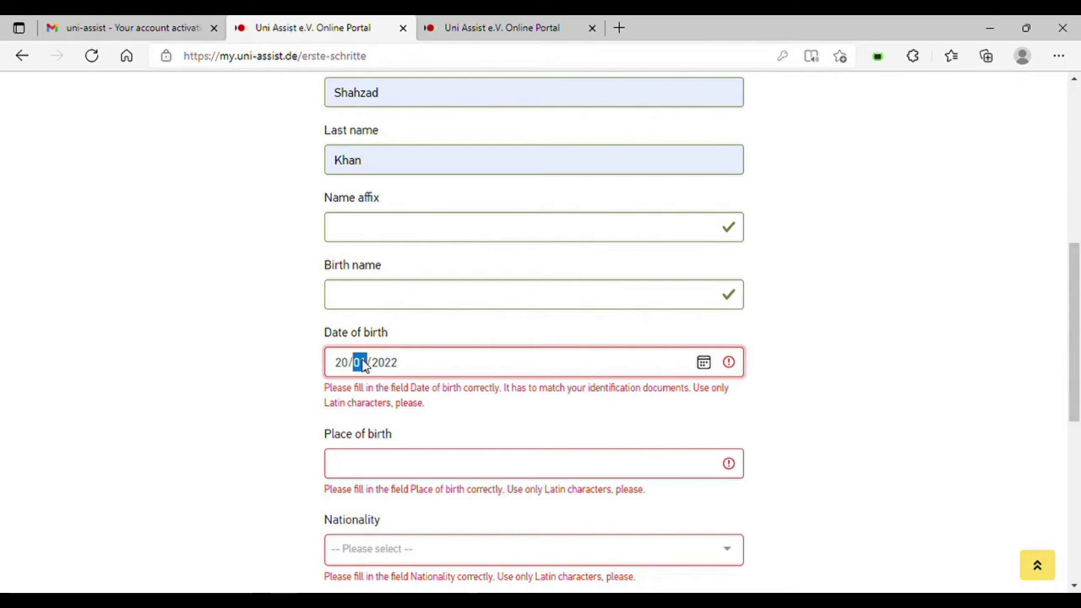
{"action": "type", "text": "11"}
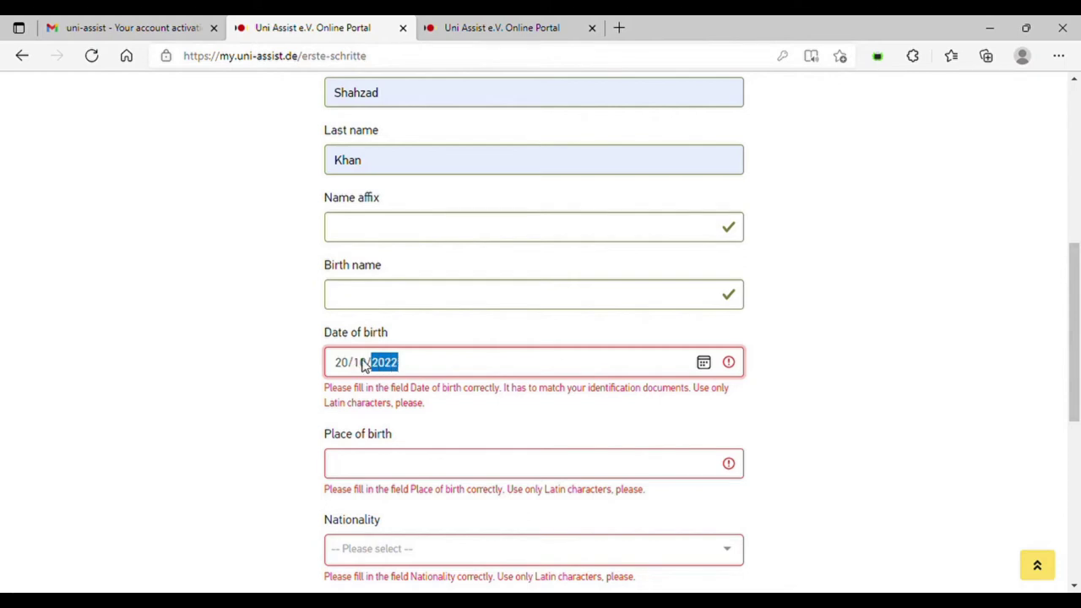
{"action": "type", "text": "1987"}
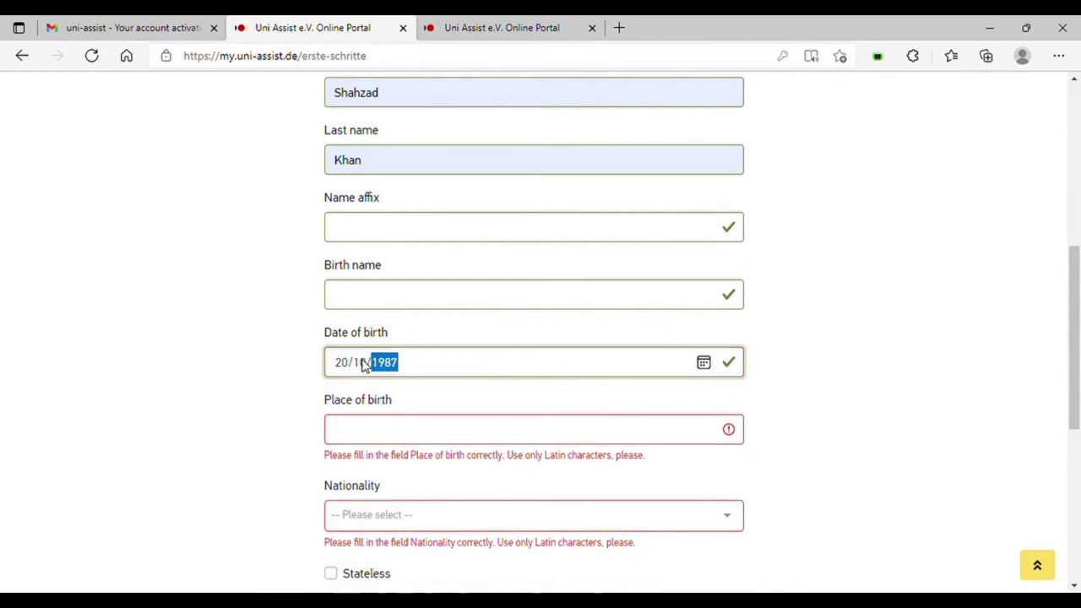
{"action": "left_click", "coordinate": [365, 436]}
{"action": "type", "text": "karachi"}
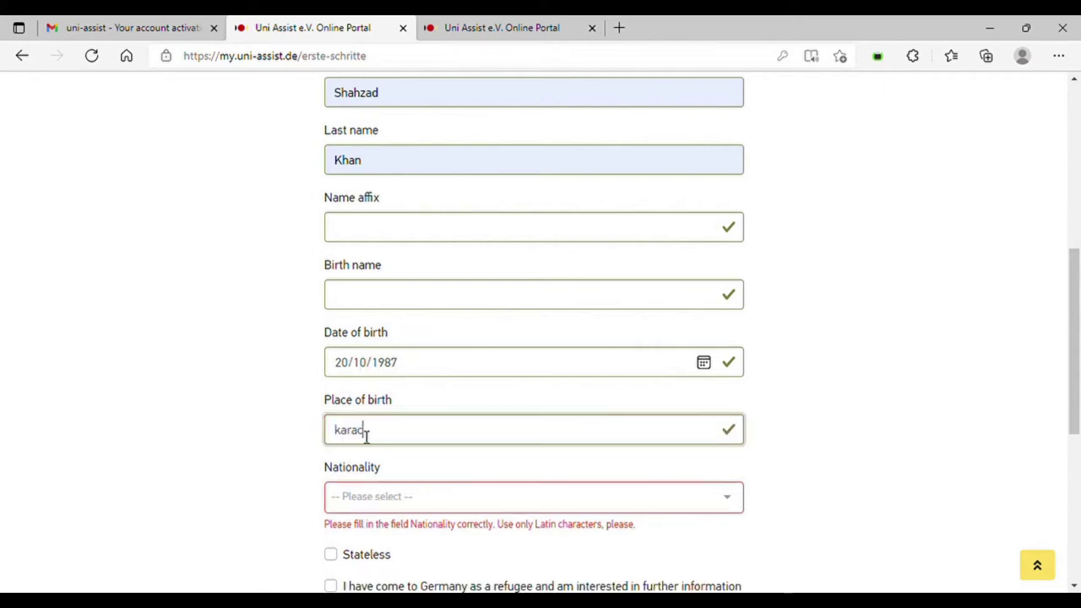
{"action": "left_click", "coordinate": [252, 451]}
- Choose Pakistan as nationality and continue to the address step
{"action": "left_click", "coordinate": [415, 507]}
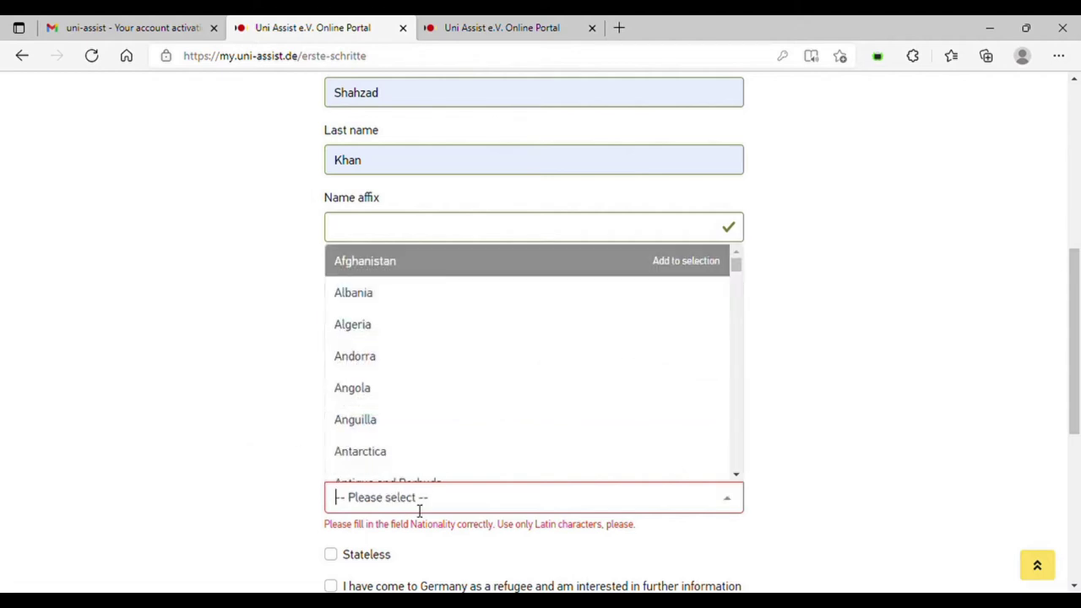
{"action": "type", "text": "pakis"}
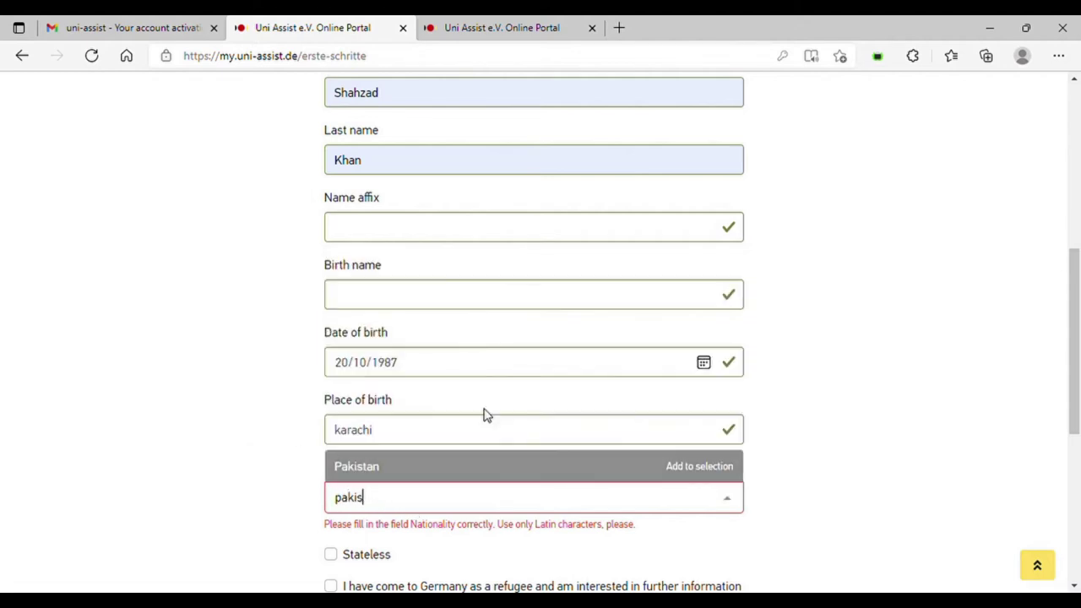
{"action": "left_click", "coordinate": [412, 469]}
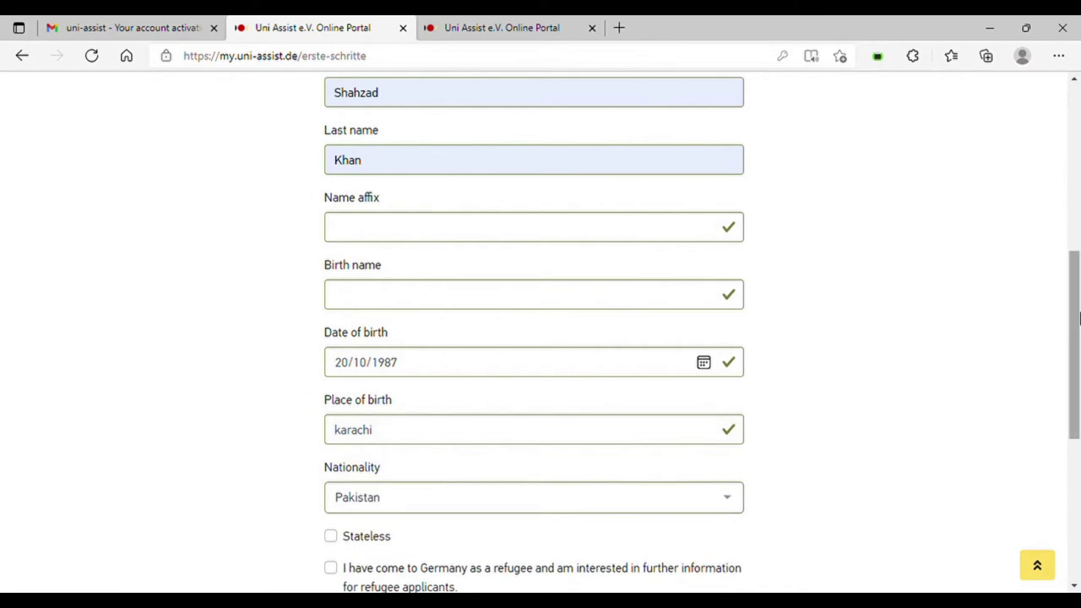
{"action": "left_click_drag", "start_coordinate": [1075, 317], "coordinate": [1075, 370]}
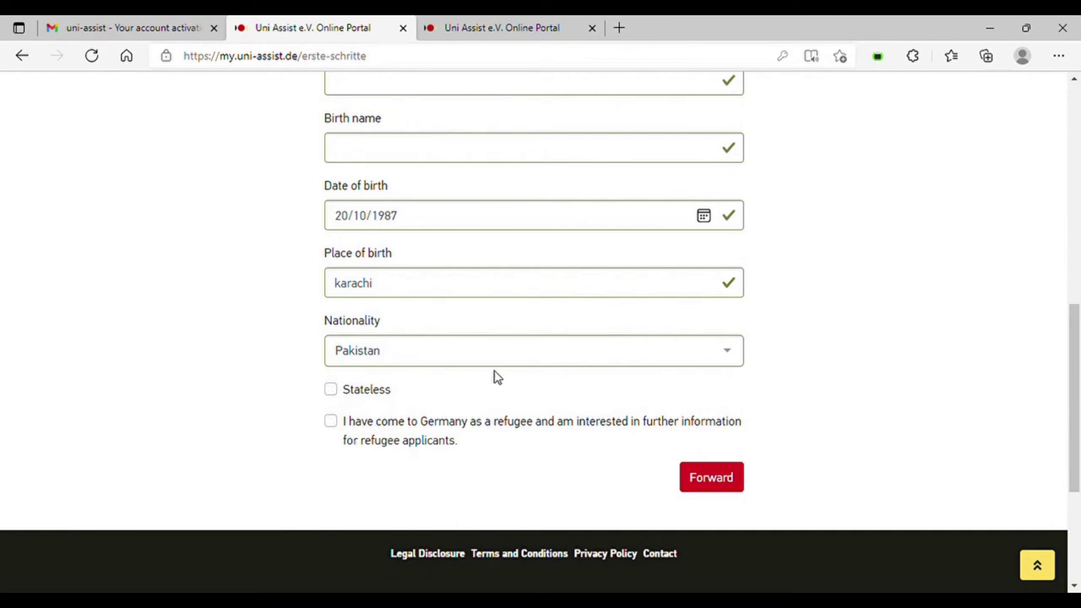
{"action": "left_click", "coordinate": [726, 482]}
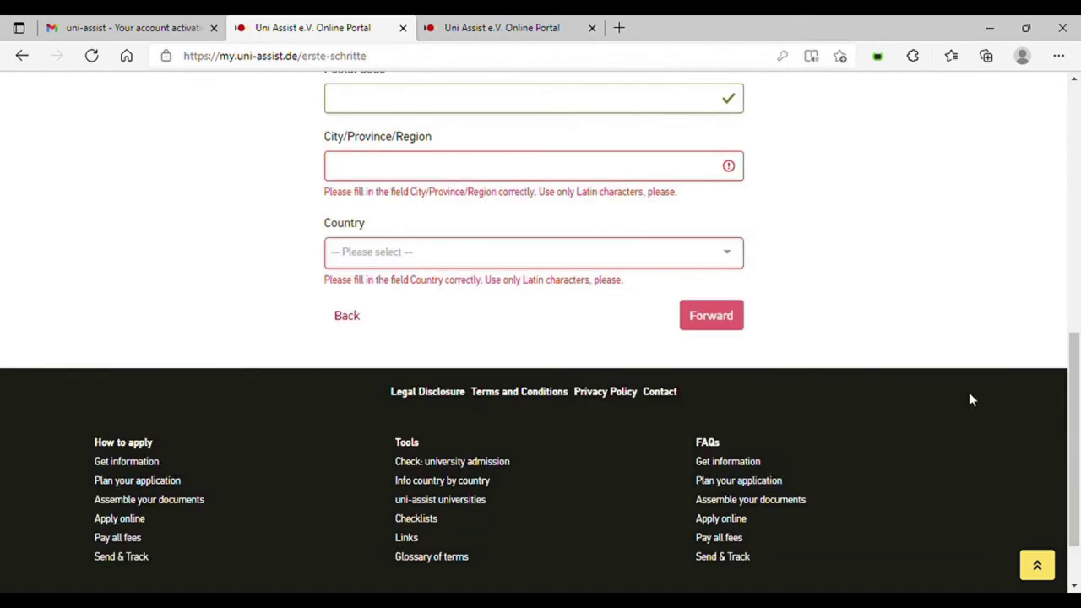
- Enter the street and house number and the postal code
{"action": "left_click_drag", "start_coordinate": [1075, 390], "coordinate": [1073, 290]}
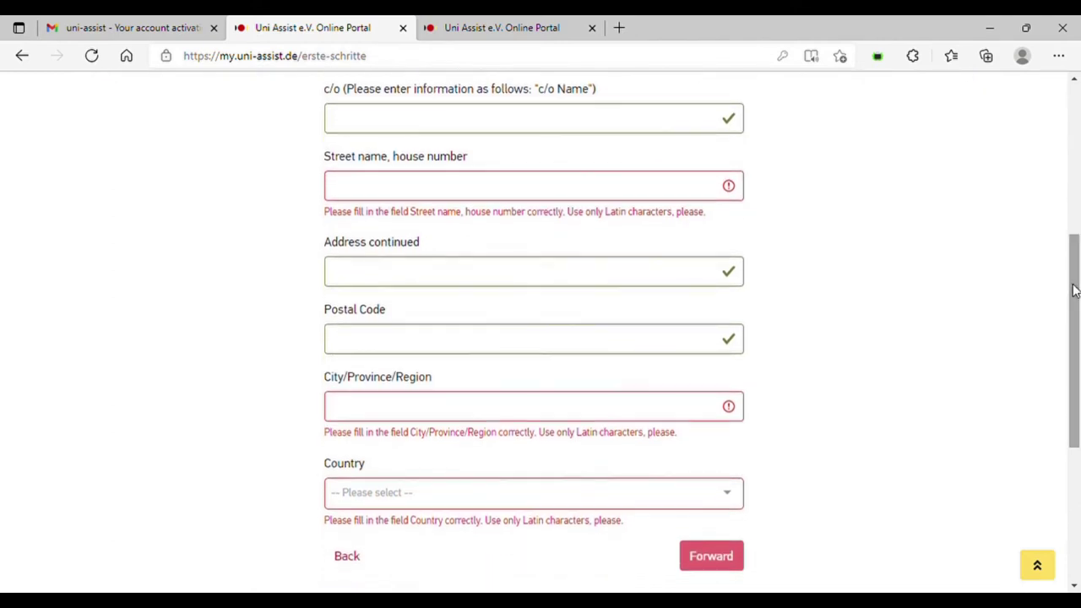
{"action": "left_click", "coordinate": [379, 187]}
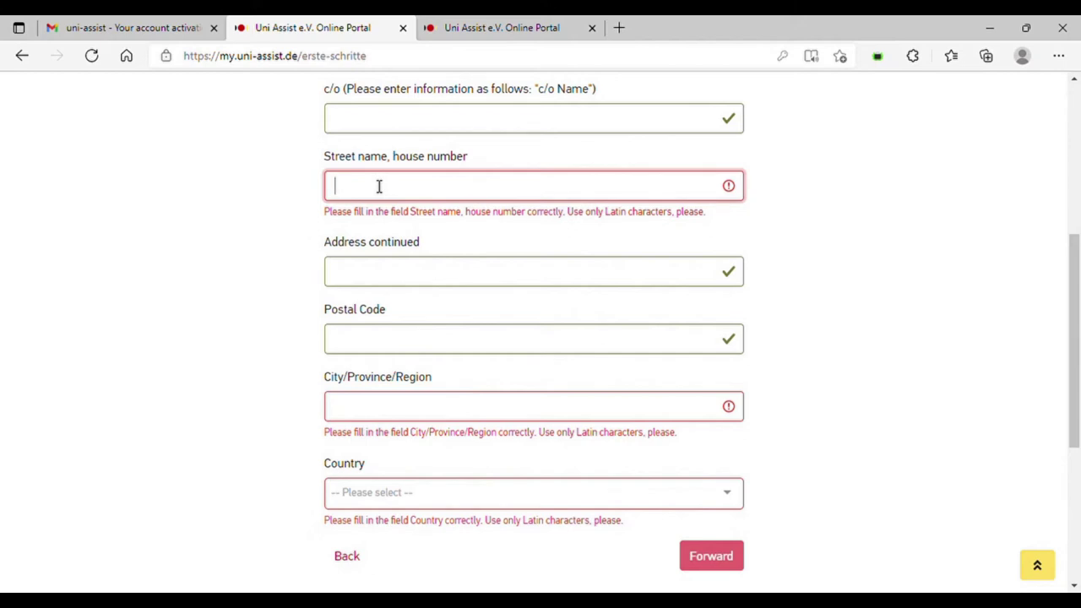
{"action": "type", "text": "ober"}
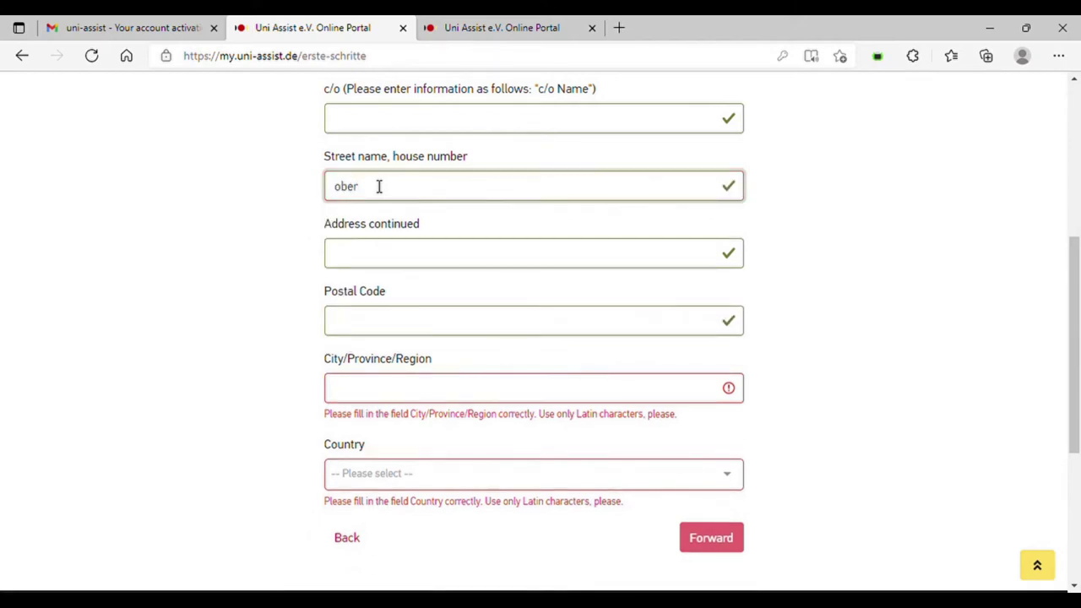
{"action": "double_click", "coordinate": [379, 186]}
{"action": "left_click", "coordinate": [370, 321]}
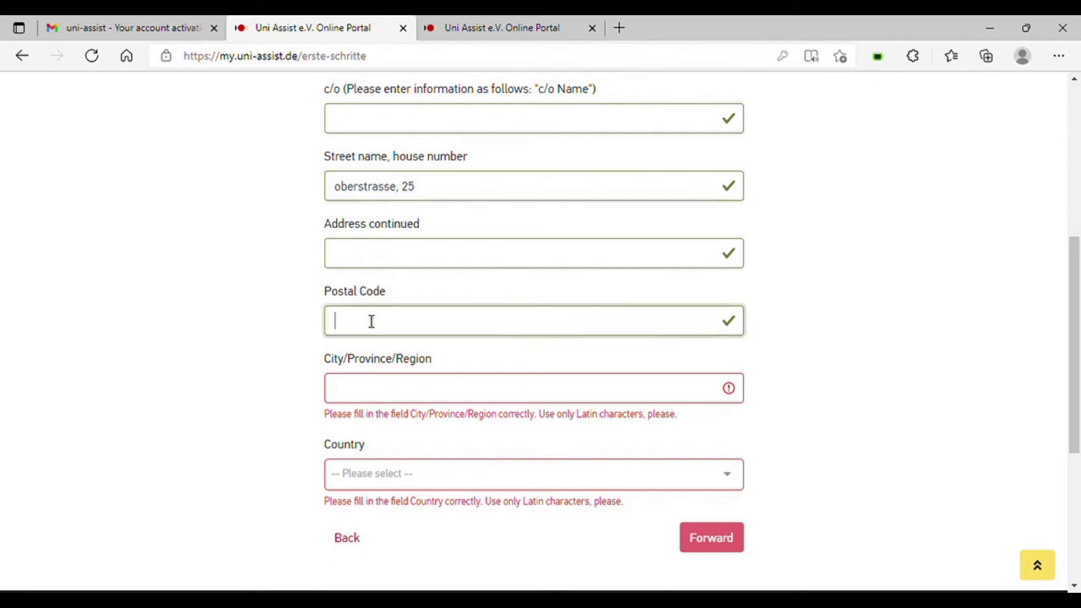
{"action": "type", "text": "47533"}
{"action": "left_click", "coordinate": [373, 394]}
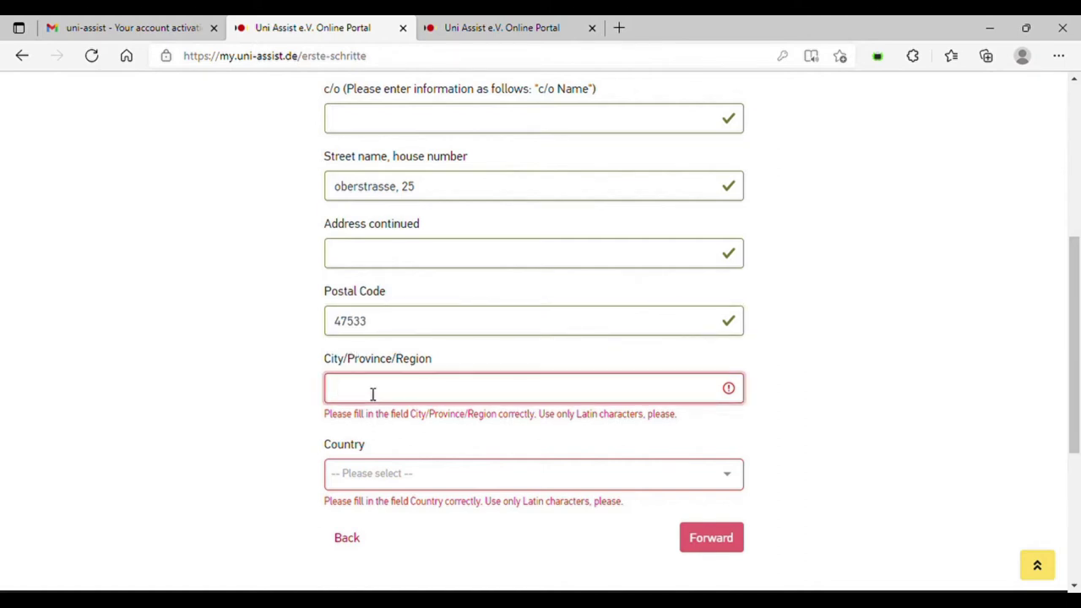
- Fill in the c/o name, the town in the address-continued line, and the region
{"action": "left_click", "coordinate": [381, 123]}
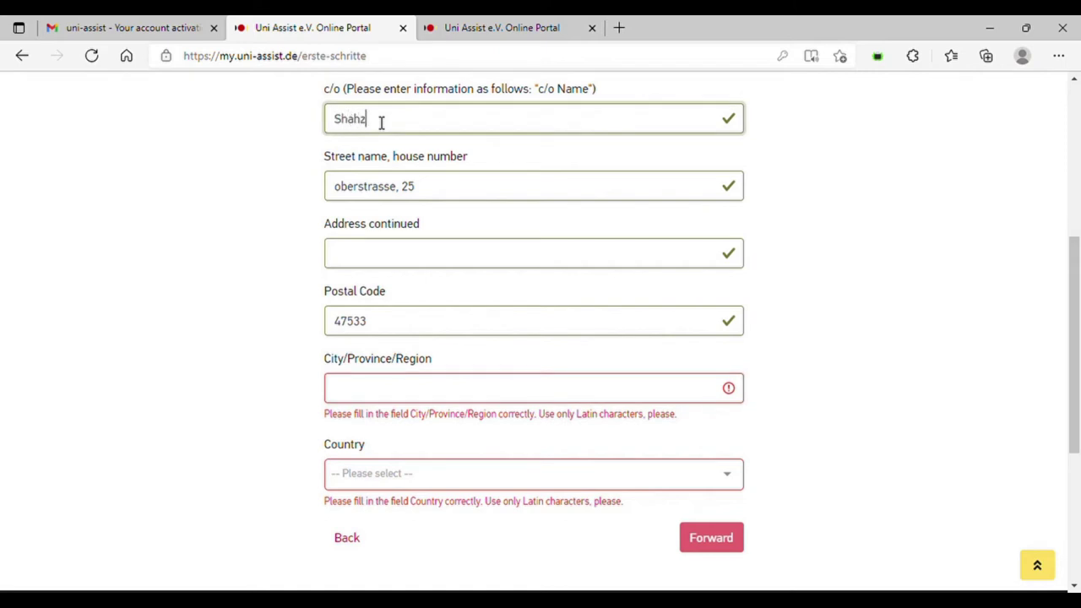
{"action": "type", "text": "Khan"}
{"action": "left_click", "coordinate": [383, 392]}
{"action": "type", "text": "Kleve"}
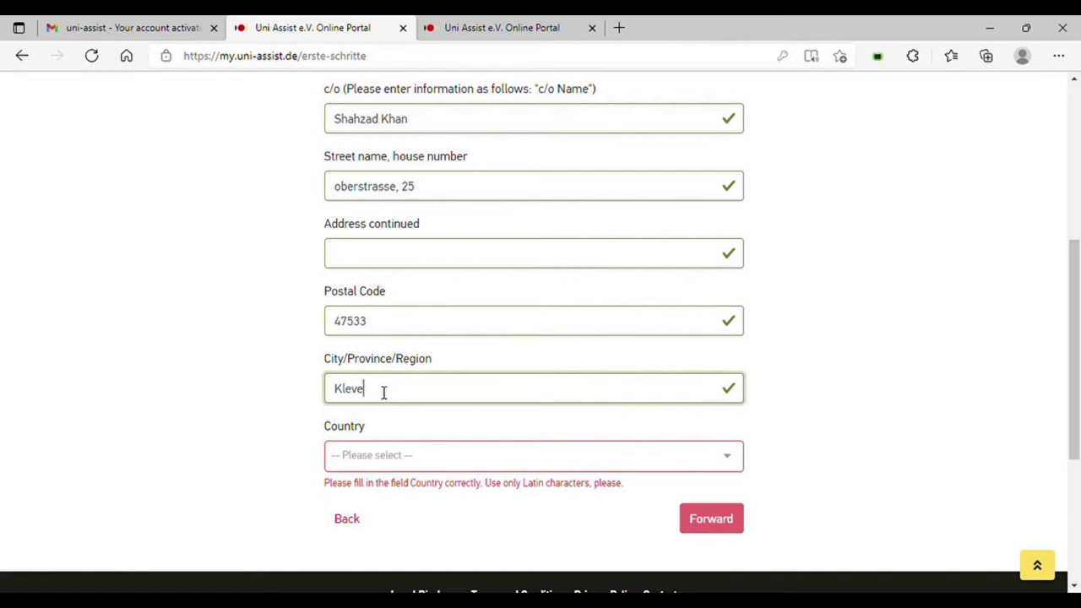
{"action": "key", "text": "BackSpace"}
{"action": "key", "text": "BackSpace"}
{"action": "key", "text": "BackSpace"}
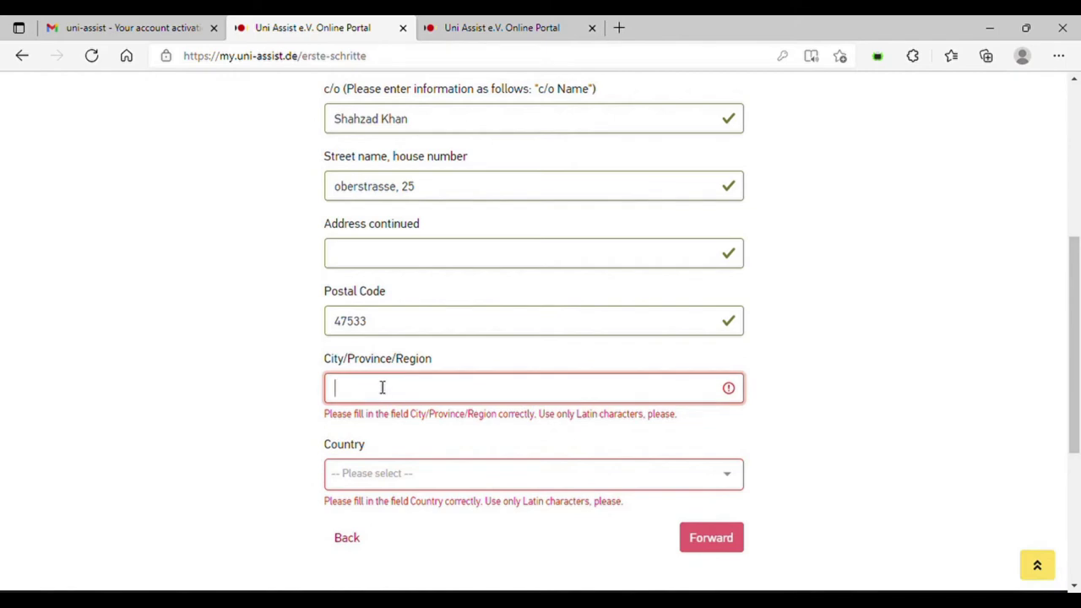
{"action": "left_click", "coordinate": [361, 265]}
{"action": "type", "text": "Kle"}
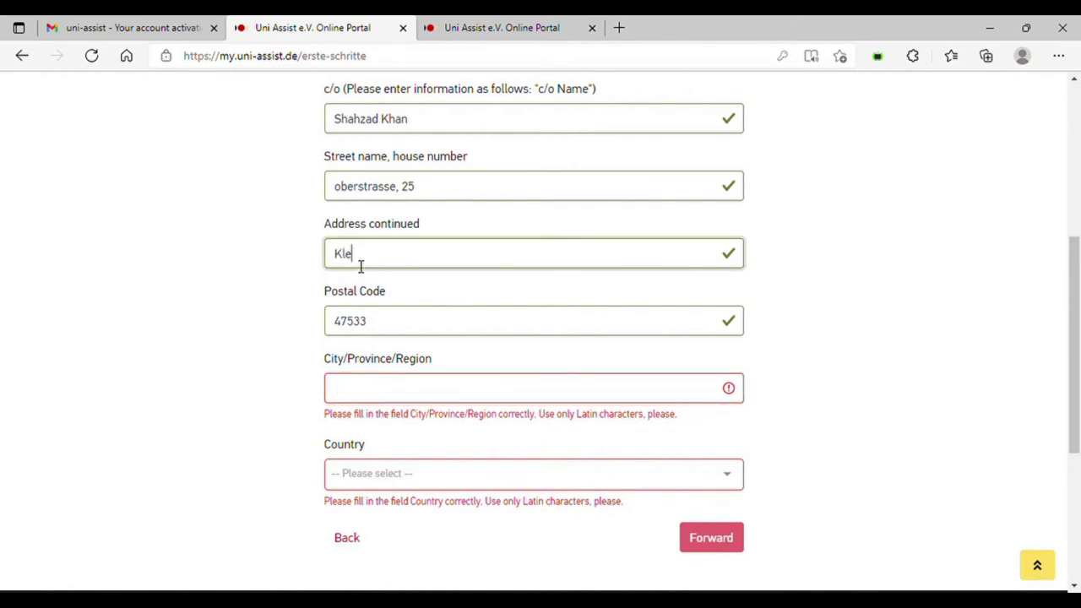
{"action": "type", "text": "ve"}
{"action": "left_click", "coordinate": [355, 394]}
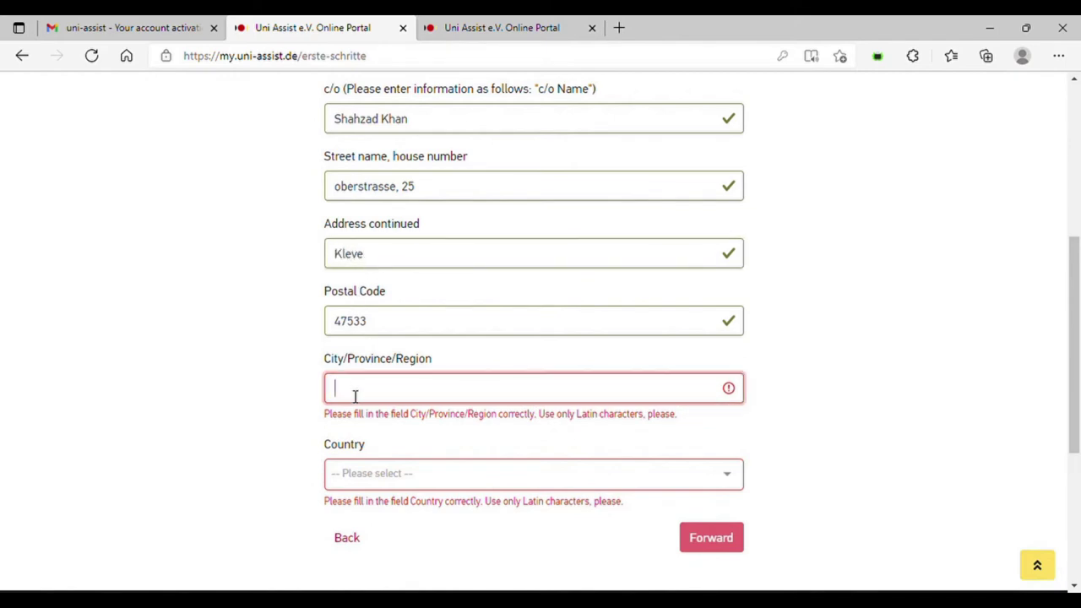
{"action": "type", "text": "NRW"}
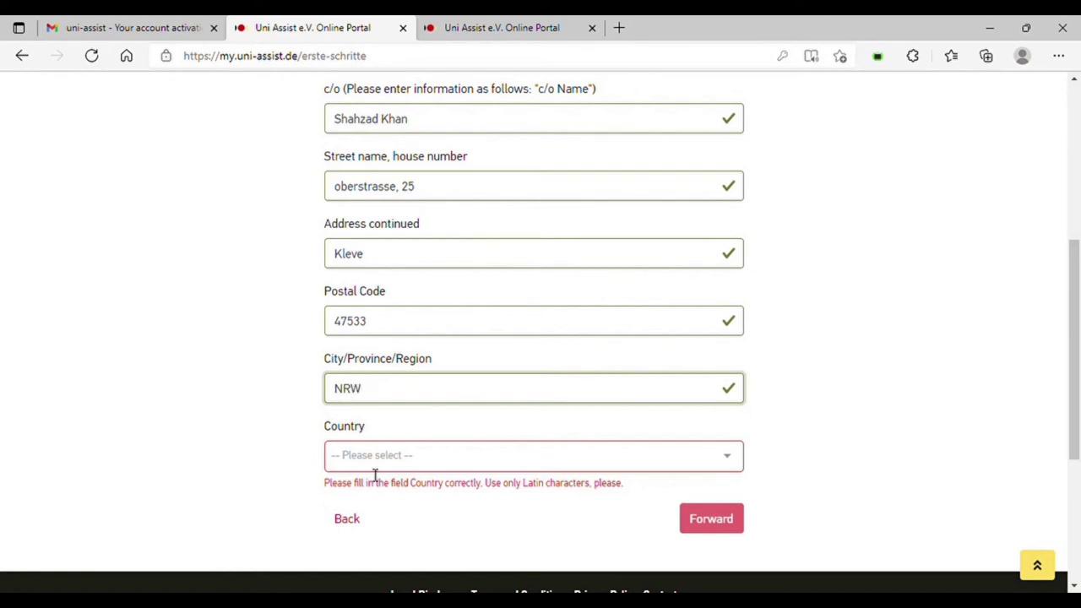
- Choose Germany as the country and submit the address
{"action": "left_click", "coordinate": [444, 467]}
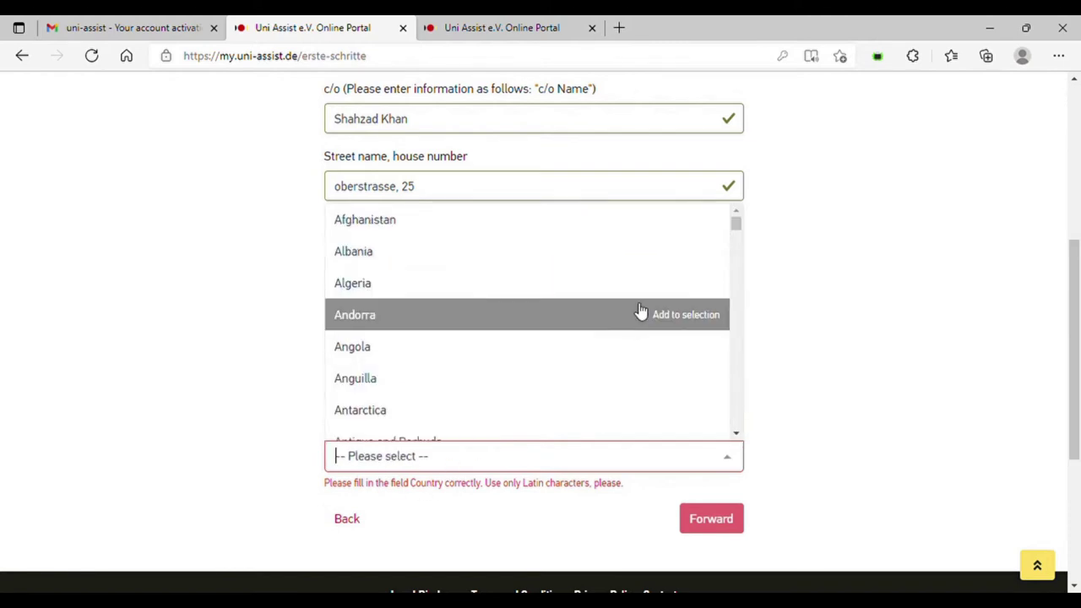
{"action": "type", "text": "Ger"}
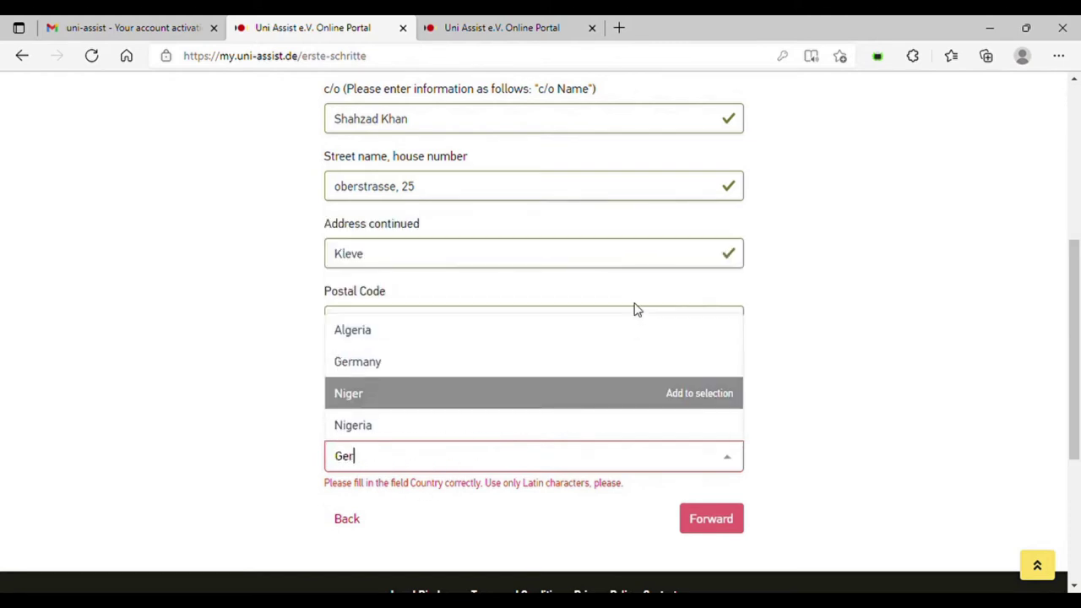
{"action": "left_click", "coordinate": [501, 359]}
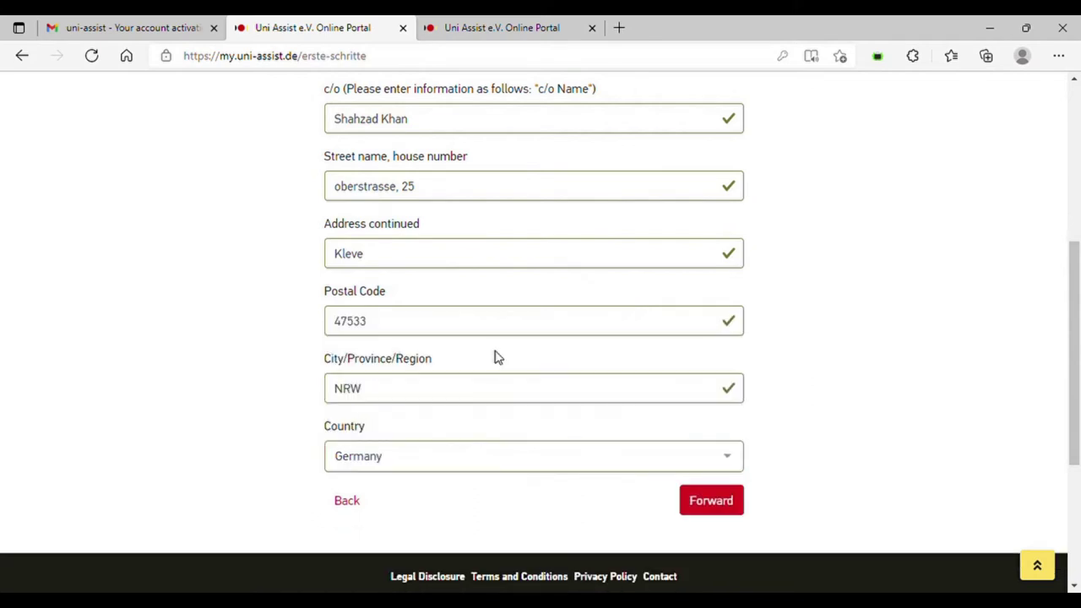
{"action": "scroll", "coordinate": [1078, 290], "scroll_direction": "down", "scroll_amount": 1}
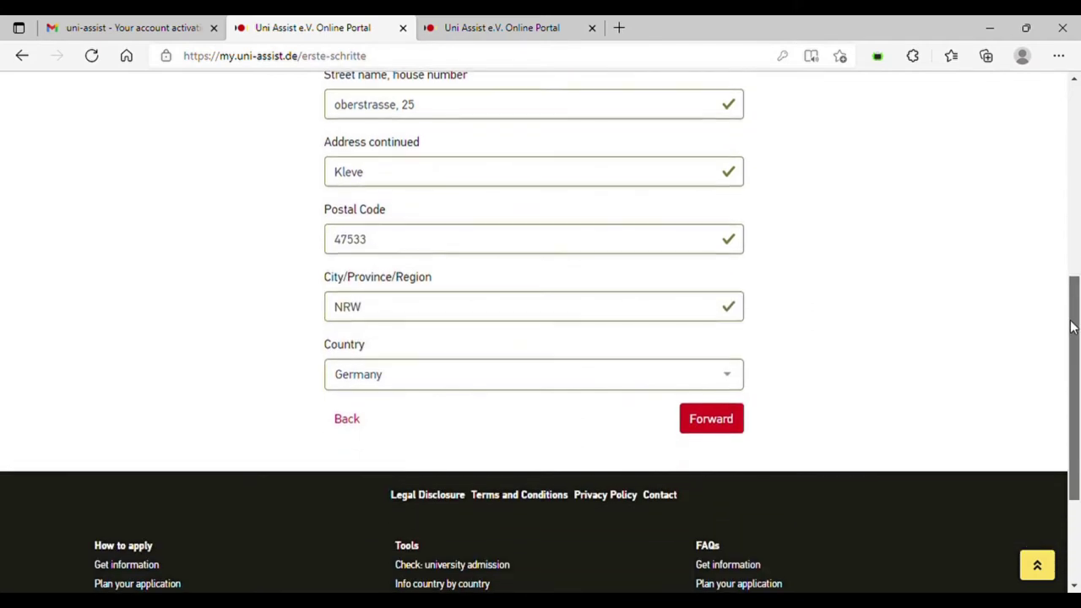
{"action": "left_click", "coordinate": [713, 418]}
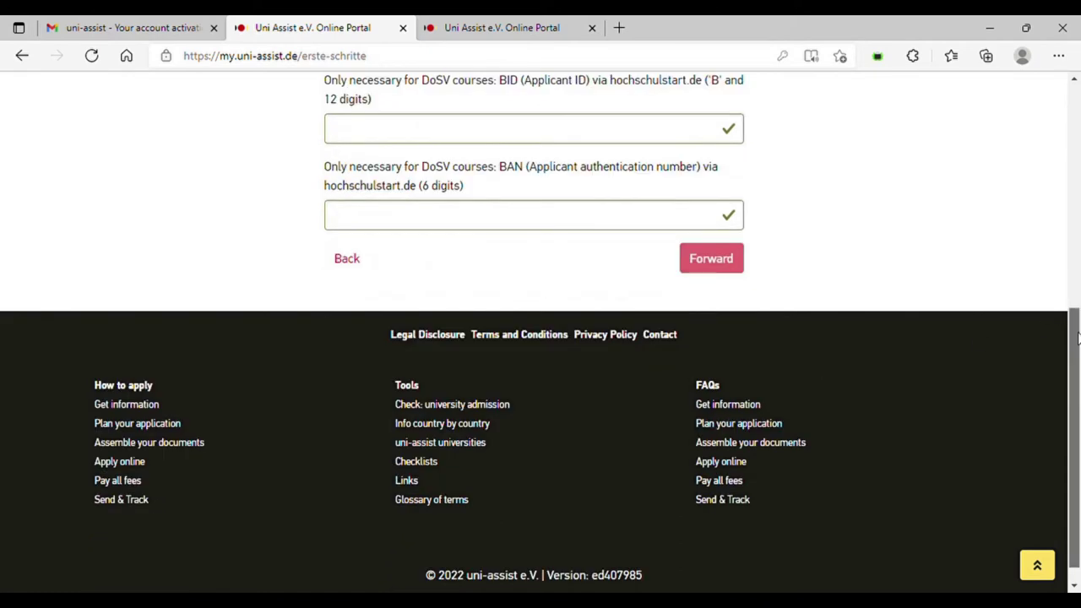
- Answer No to the EU-citizen spouse question and advance to Educational history
{"action": "left_click_drag", "start_coordinate": [1076, 336], "coordinate": [1077, 215]}
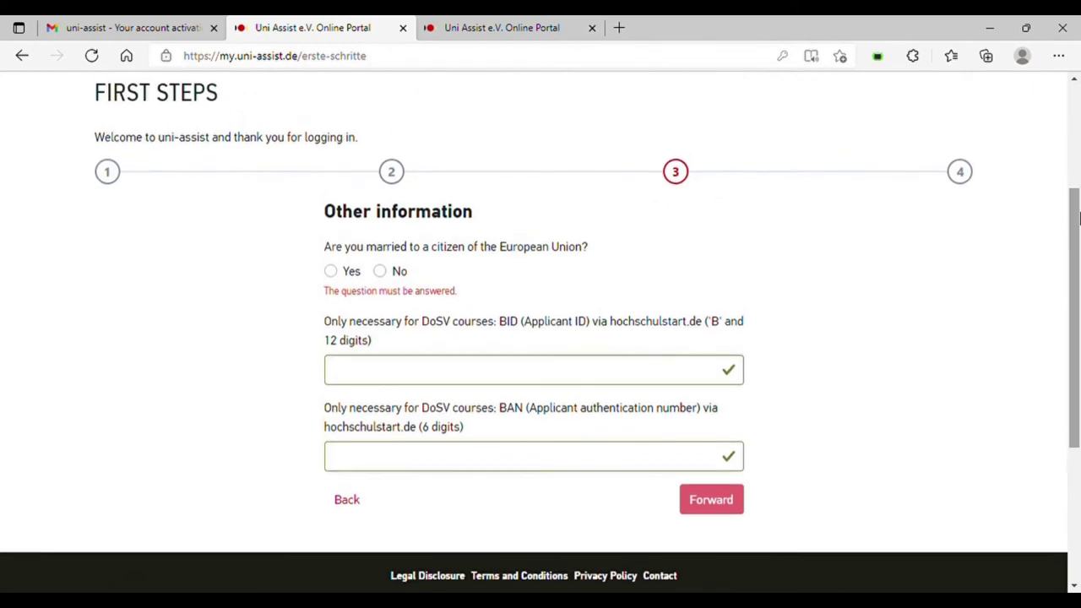
{"action": "left_click", "coordinate": [380, 272]}
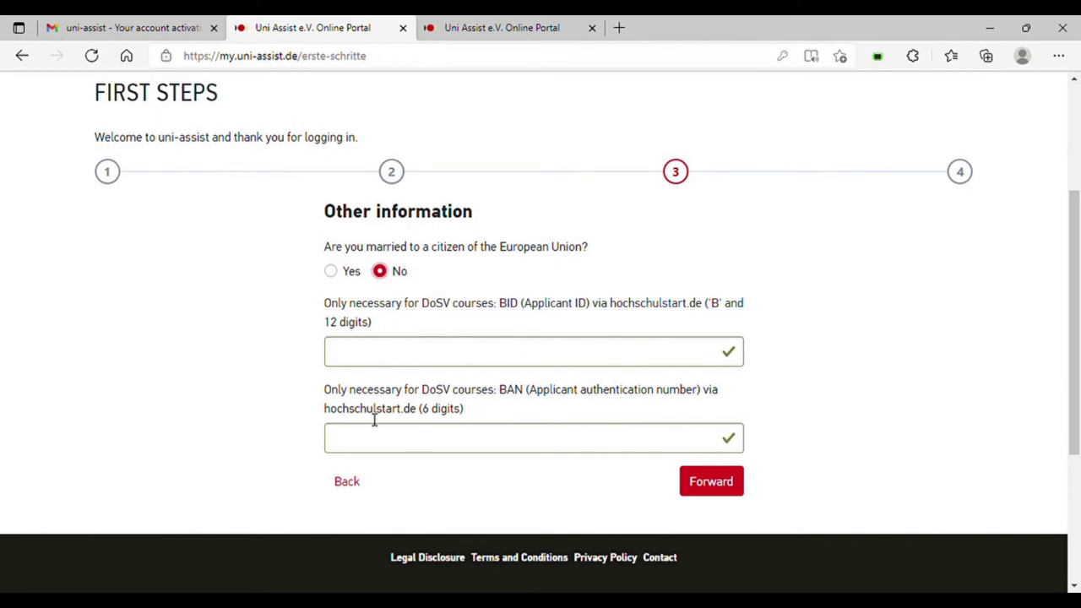
{"action": "left_click", "coordinate": [707, 482]}
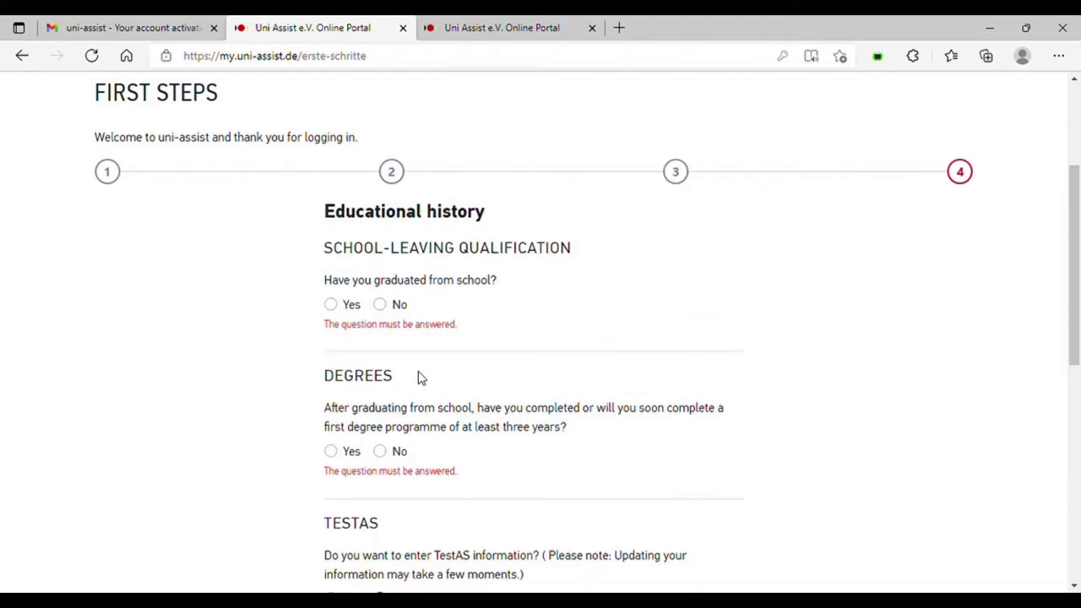
- Record graduation in Pakistan with a Higher Secondary (School) Certificate and Feststellungsprüfung answered No
{"action": "left_click", "coordinate": [330, 306]}
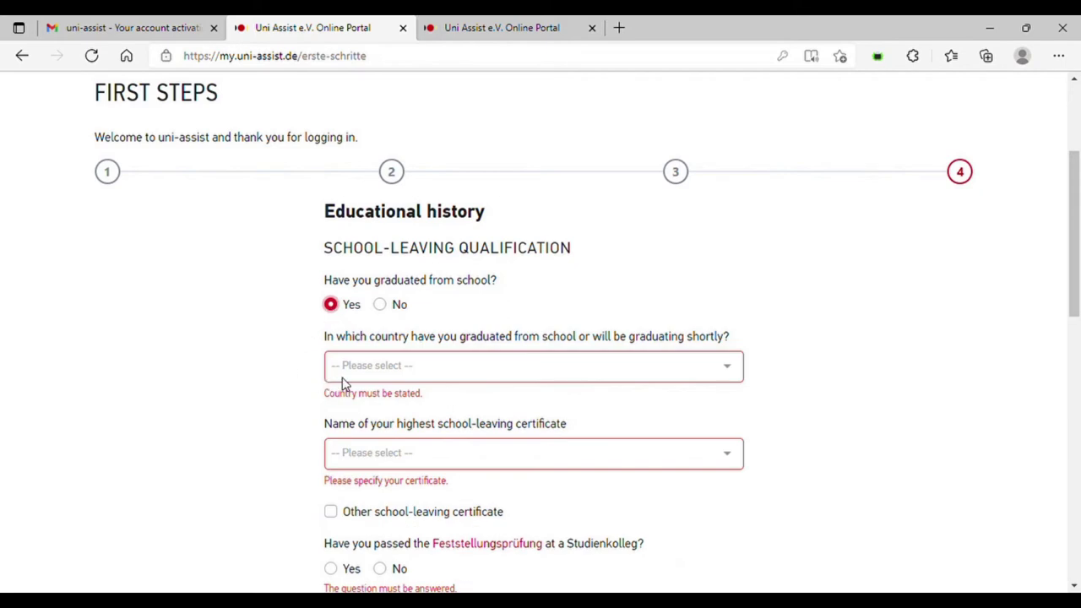
{"action": "left_click", "coordinate": [557, 379]}
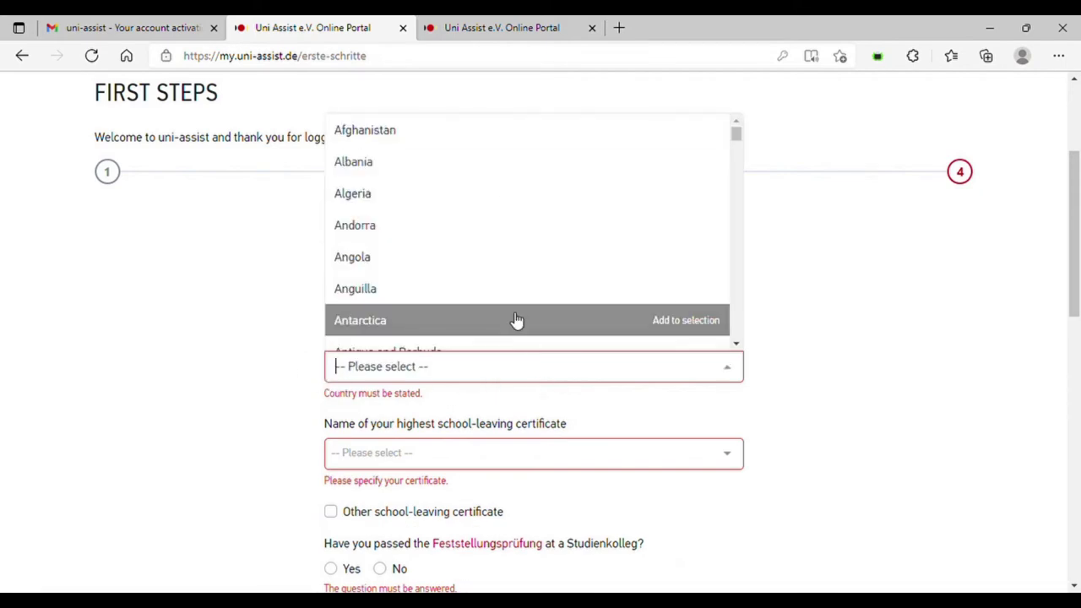
{"action": "type", "text": "pa"}
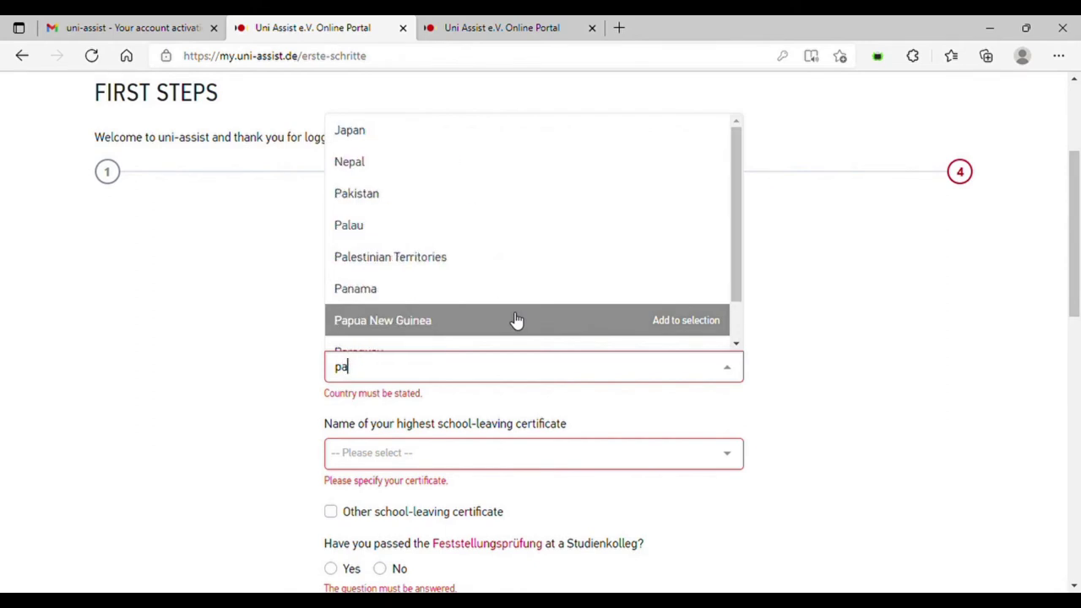
{"action": "left_click", "coordinate": [435, 198]}
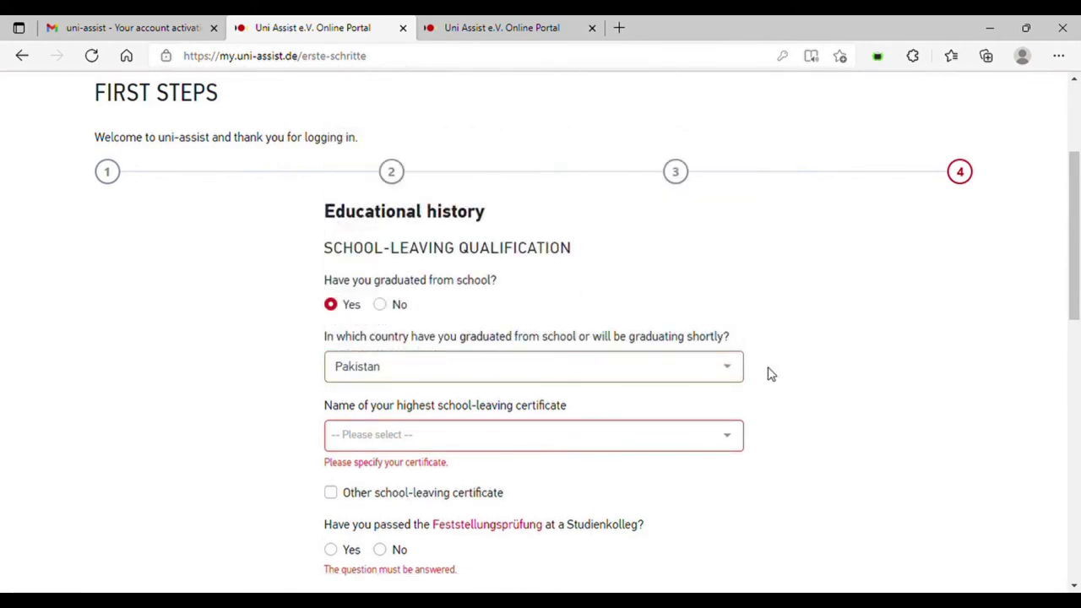
{"action": "left_click_drag", "start_coordinate": [1072, 281], "coordinate": [1076, 328]}
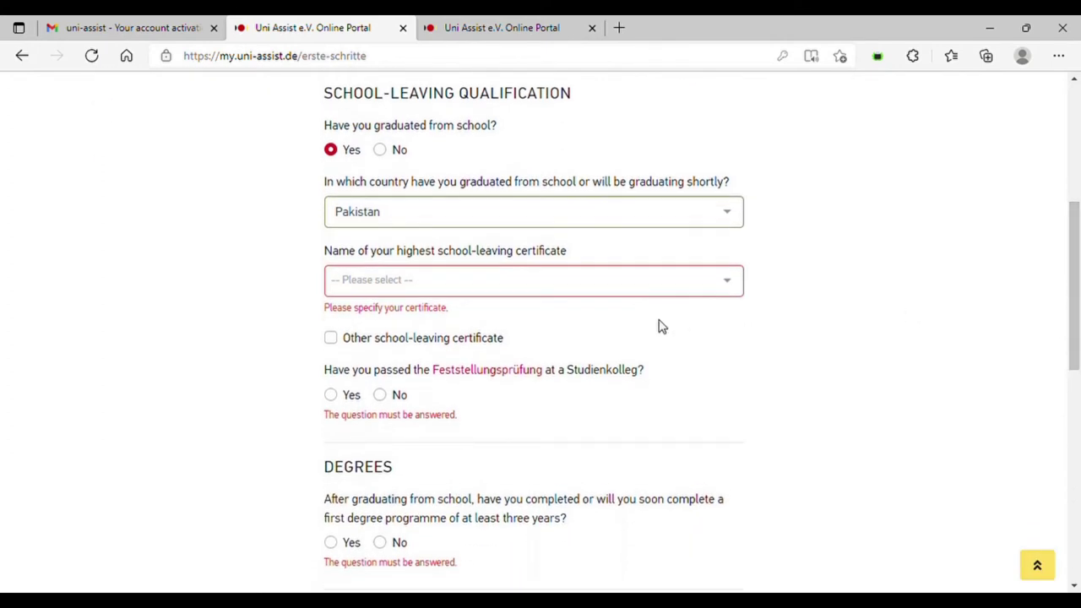
{"action": "left_click", "coordinate": [547, 283]}
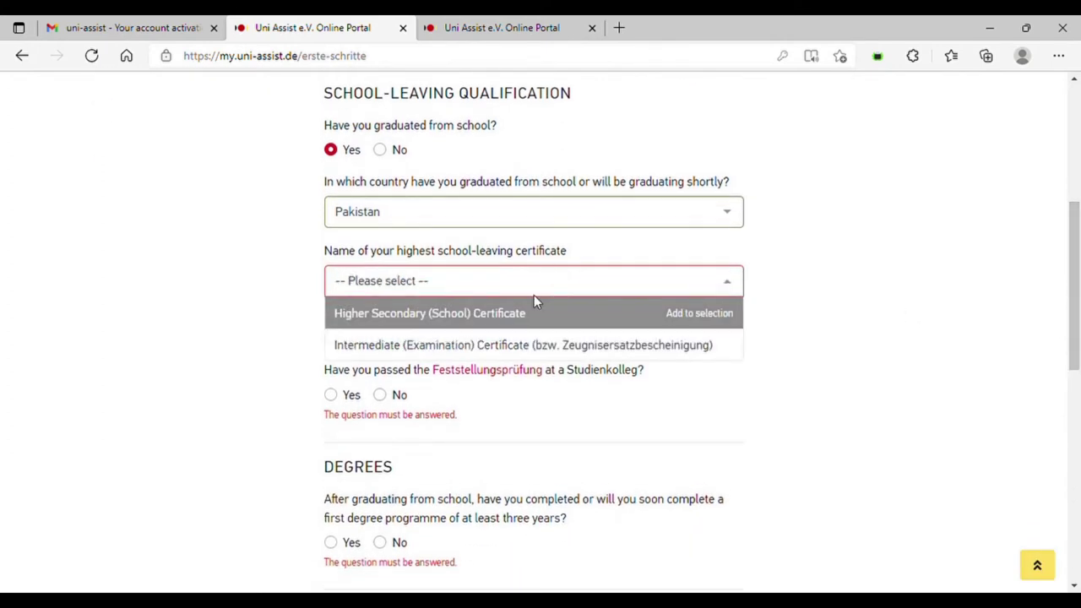
{"action": "left_click", "coordinate": [534, 314]}
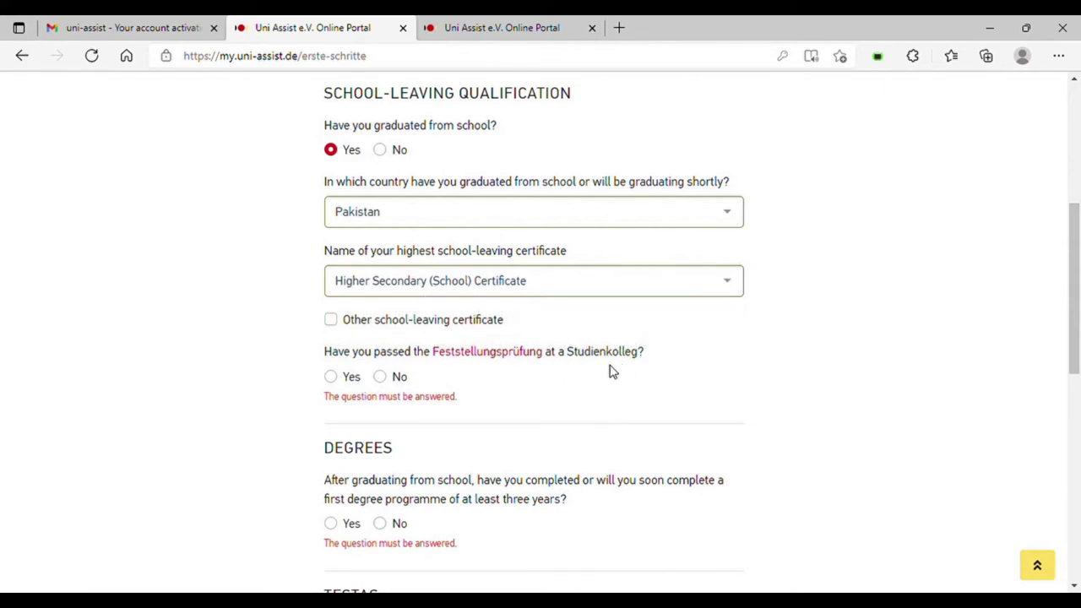
{"action": "left_click", "coordinate": [379, 378]}
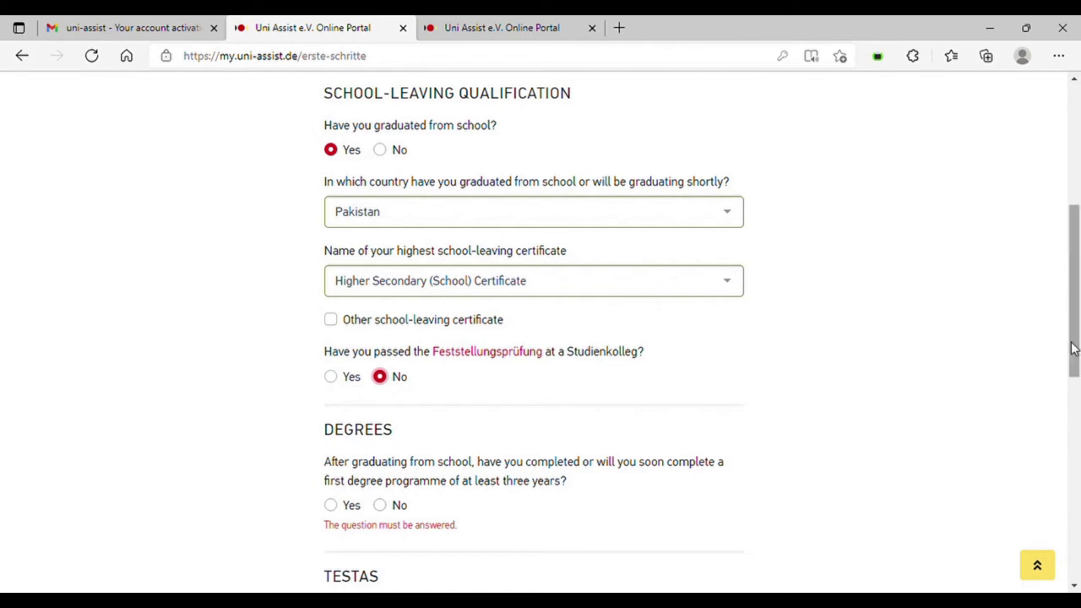
{"action": "left_click_drag", "start_coordinate": [1076, 344], "coordinate": [1076, 378]}
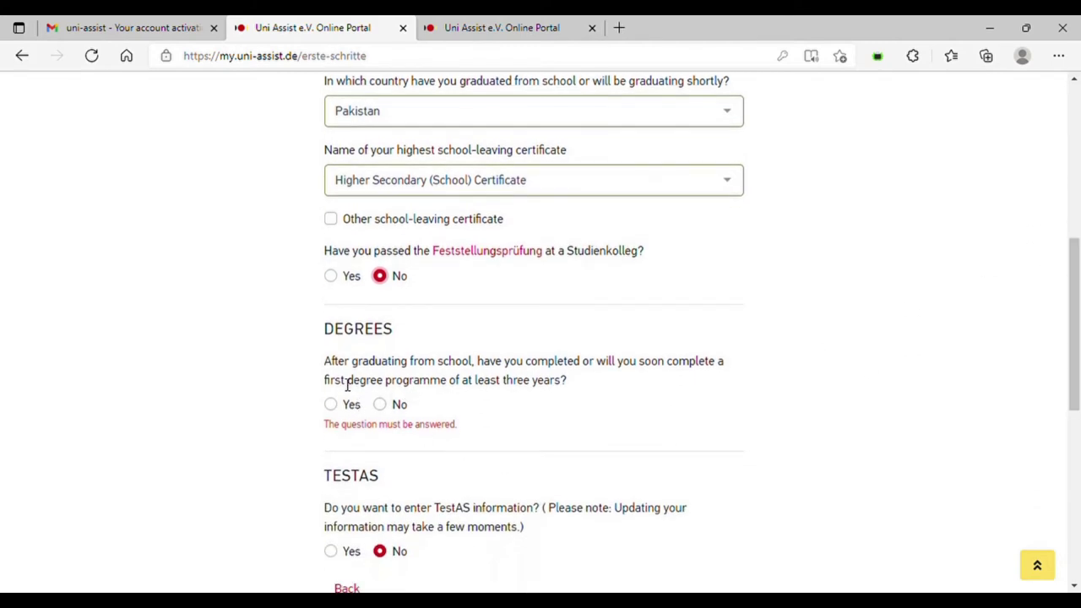
- State a completed first degree programme with Pakistan as its country
{"action": "left_click", "coordinate": [332, 405]}
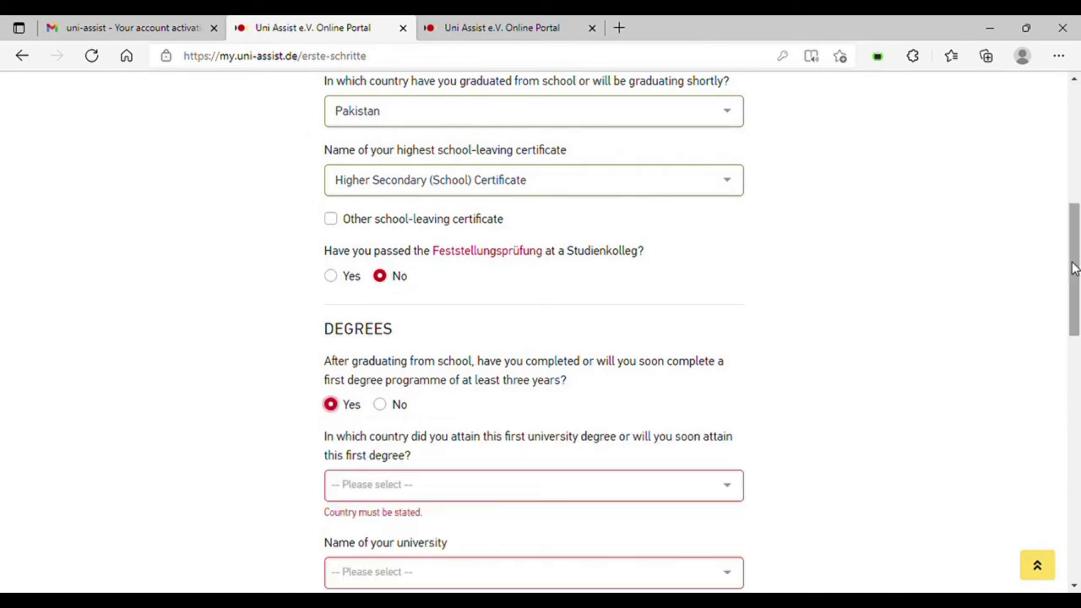
{"action": "left_click_drag", "start_coordinate": [1074, 267], "coordinate": [1073, 309]}
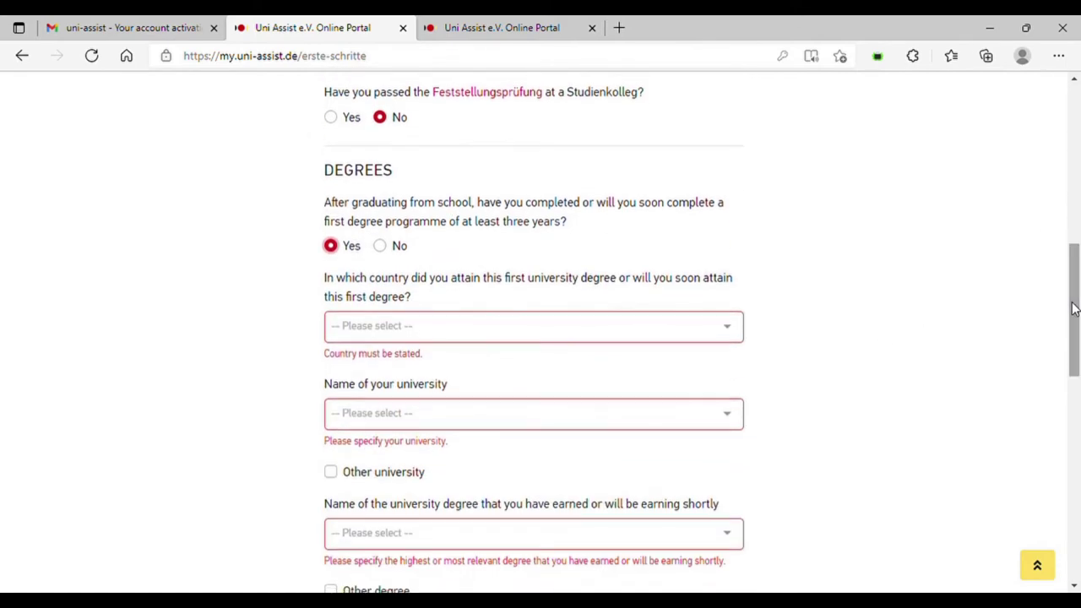
{"action": "left_click", "coordinate": [651, 327]}
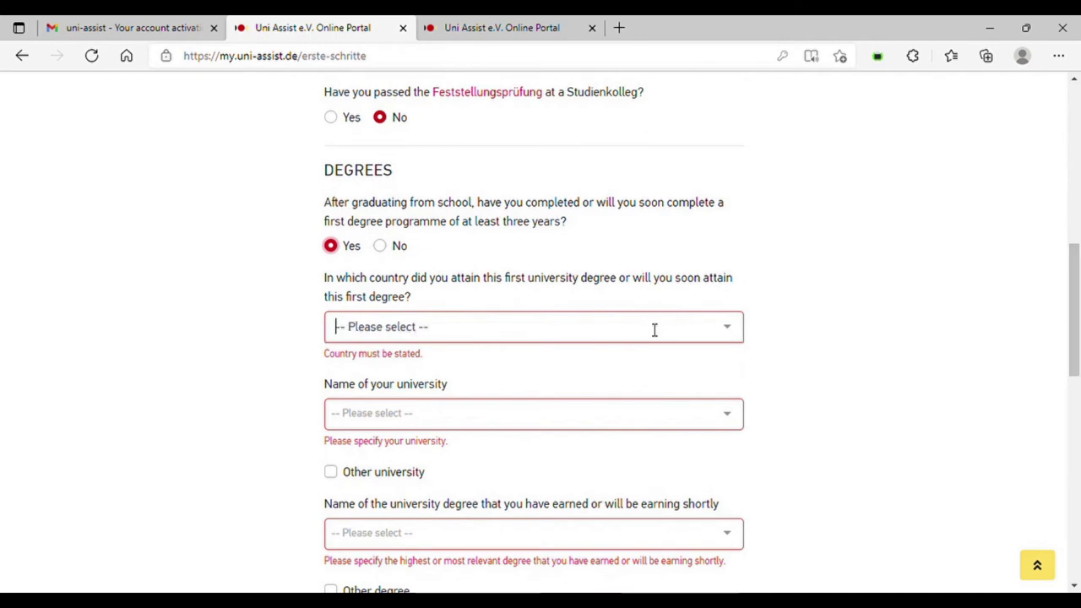
{"action": "type", "text": "Pak"}
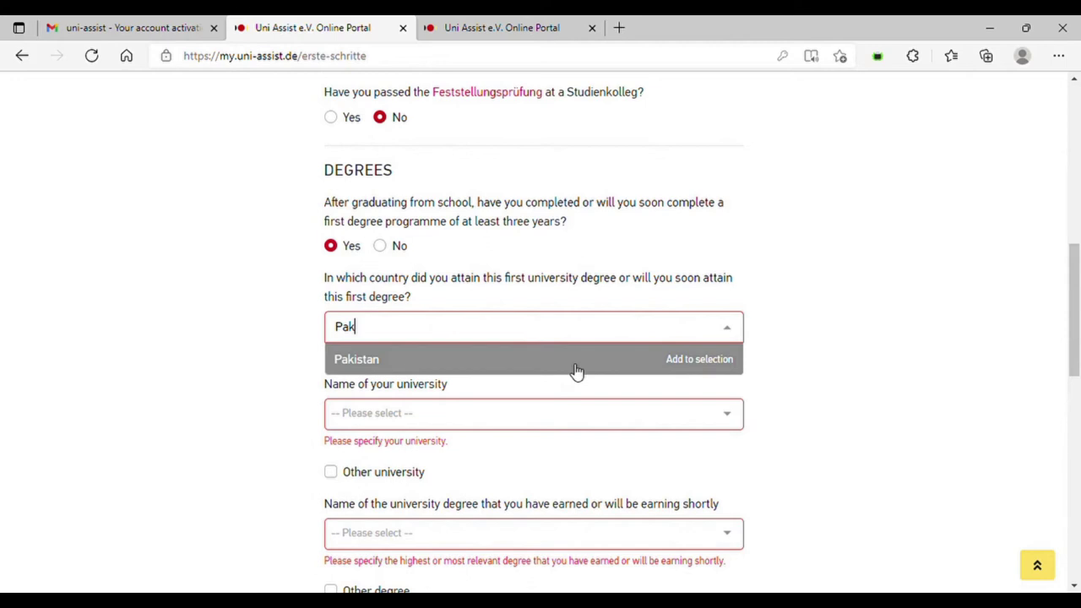
{"action": "left_click", "coordinate": [577, 372]}
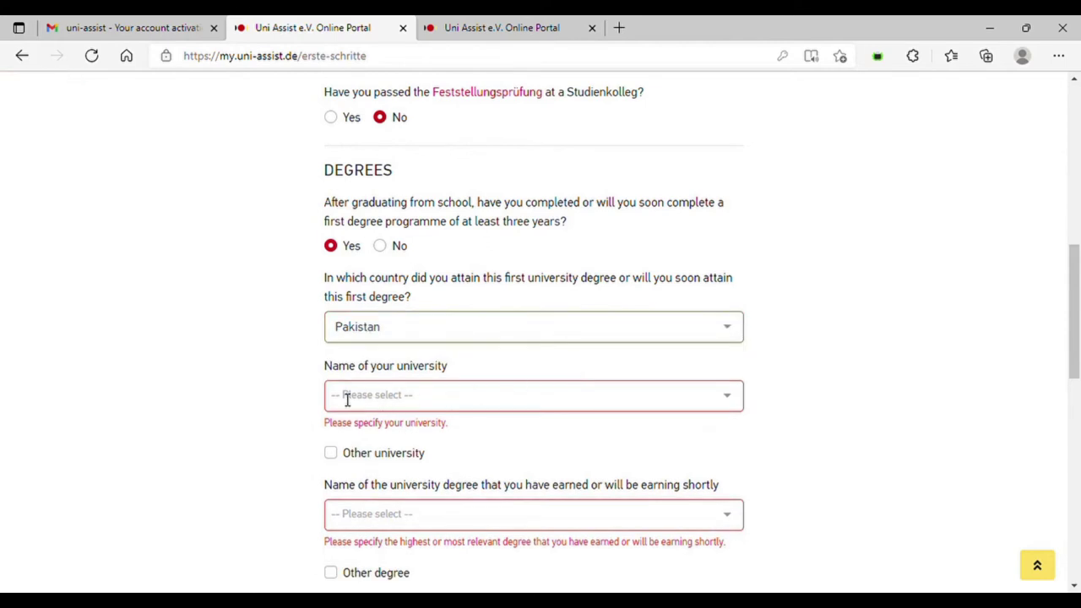
{"action": "left_click", "coordinate": [330, 453]}
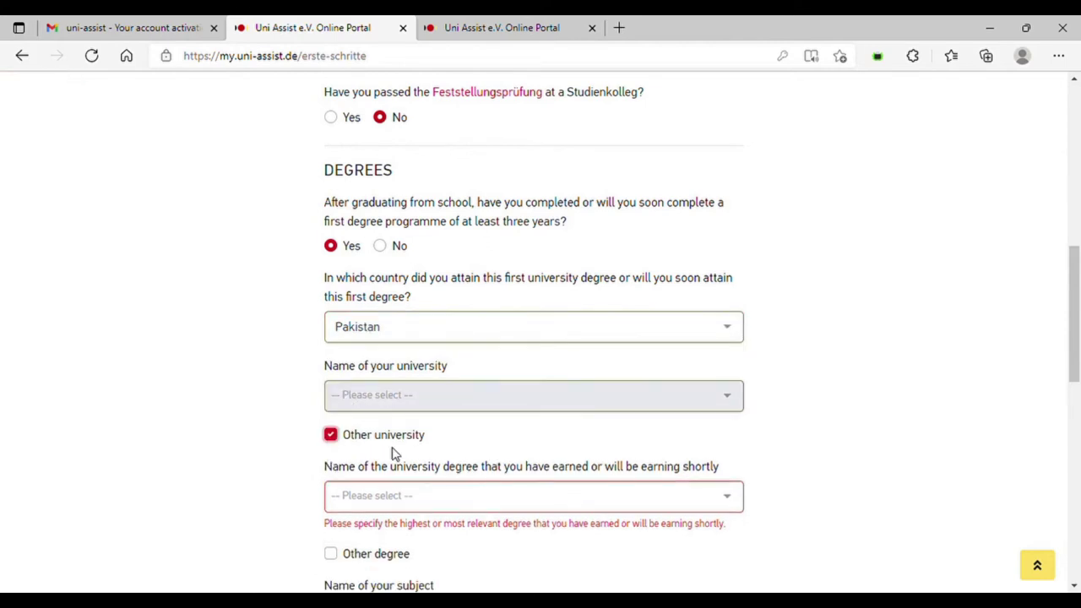
{"action": "left_click", "coordinate": [330, 434]}
- Search the Pakistani university list, then declare the university as not listed
{"action": "left_click", "coordinate": [558, 403]}
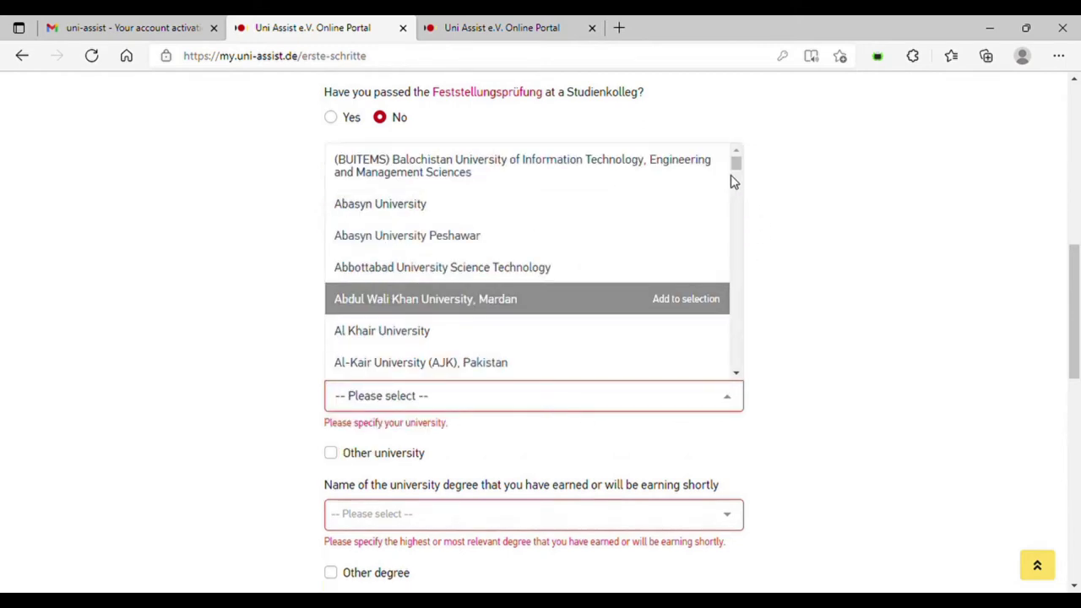
{"action": "left_click_drag", "start_coordinate": [738, 164], "coordinate": [759, 138]}
{"action": "type", "text": "biz"}
{"action": "key", "text": "BackSpace"}
{"action": "key", "text": "BackSpace"}
{"action": "key", "text": "BackSpace"}
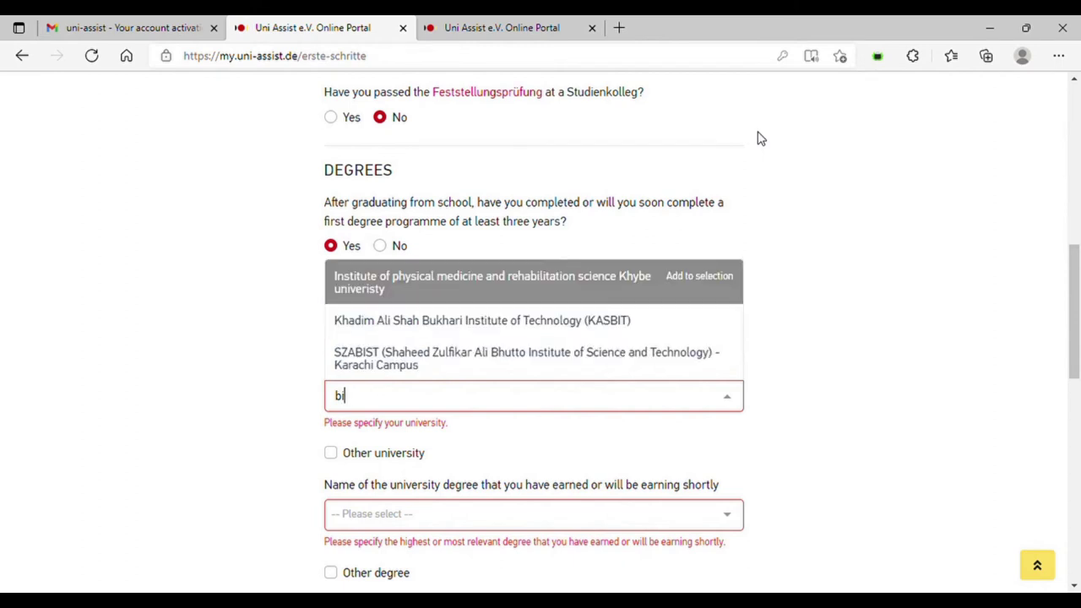
{"action": "type", "text": "il"}
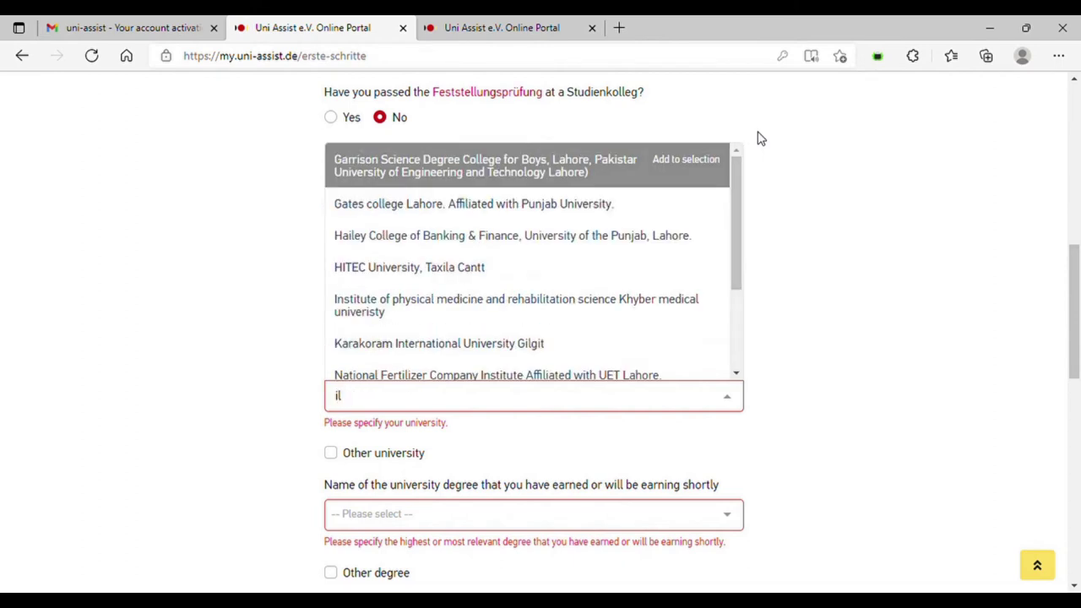
{"action": "type", "text": "m"}
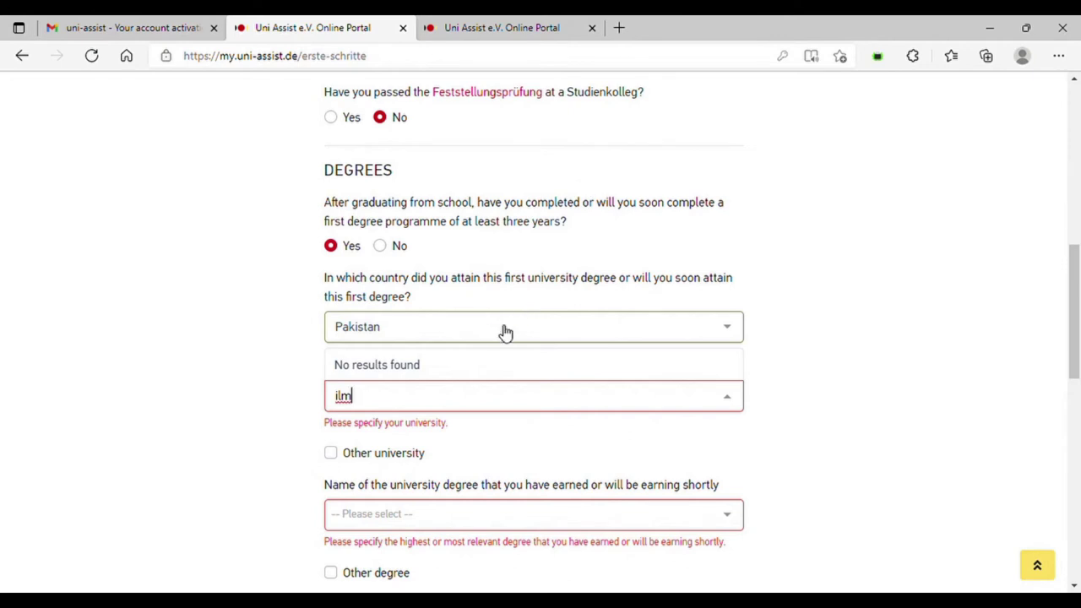
{"action": "key", "text": "BackSpace"}
{"action": "key", "text": "BackSpace"}
{"action": "key", "text": "BackSpace"}
{"action": "left_click", "coordinate": [331, 452]}
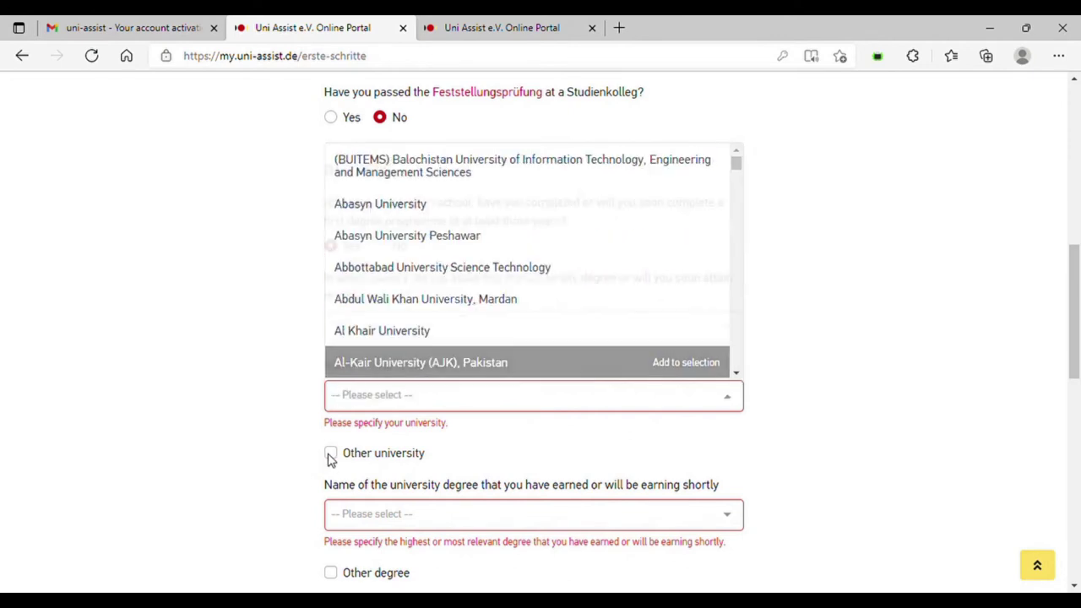
{"action": "left_click_drag", "start_coordinate": [1073, 295], "coordinate": [1077, 344]}
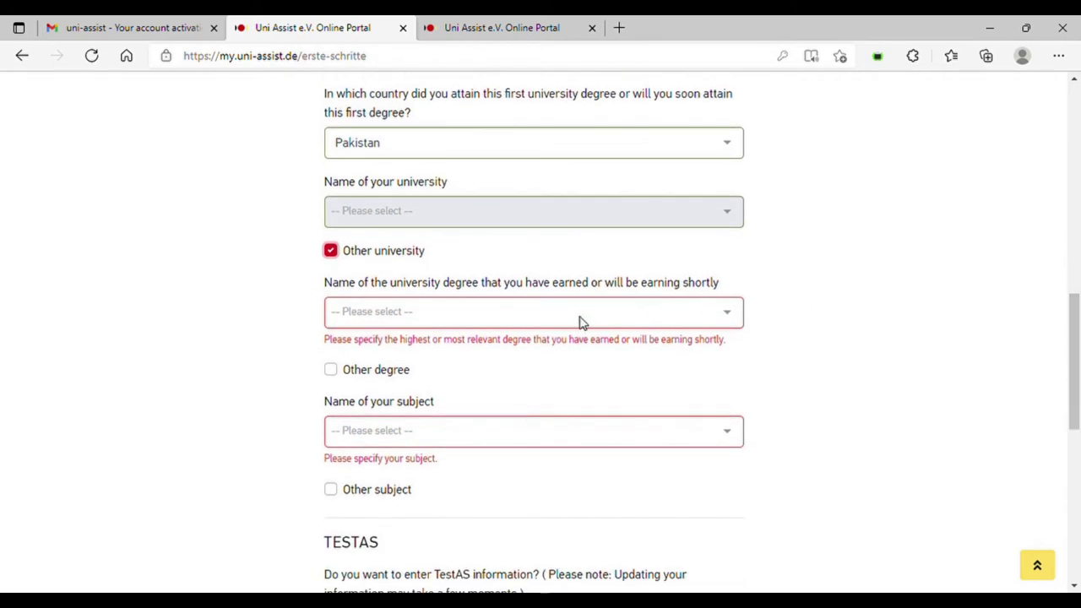
- Choose Bachelor of Business Administration as the degree and Business Administration as the subject
{"action": "left_click", "coordinate": [587, 321]}
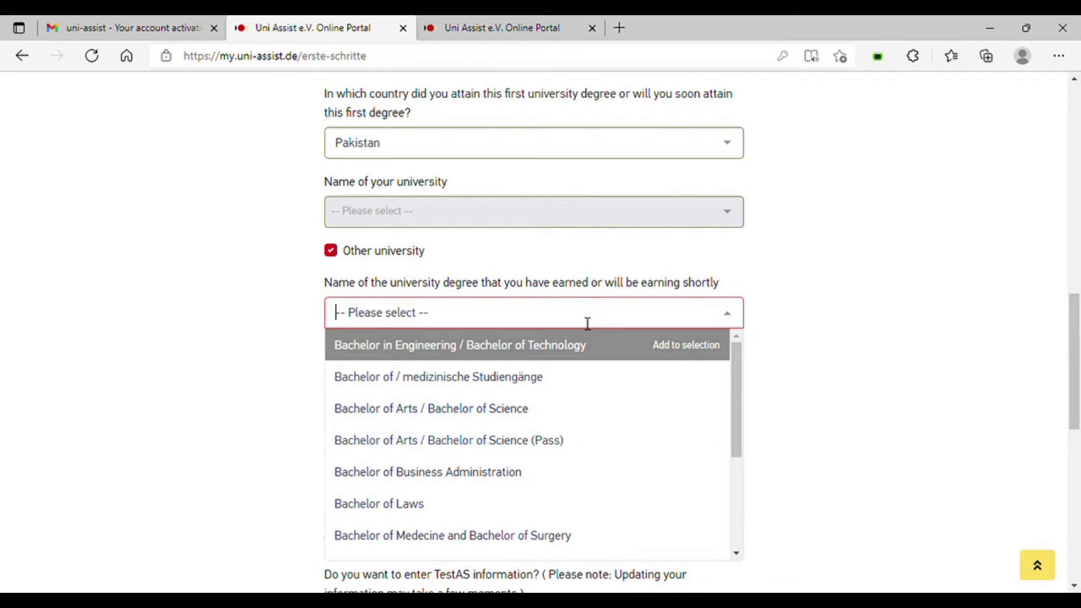
{"action": "left_click", "coordinate": [519, 471]}
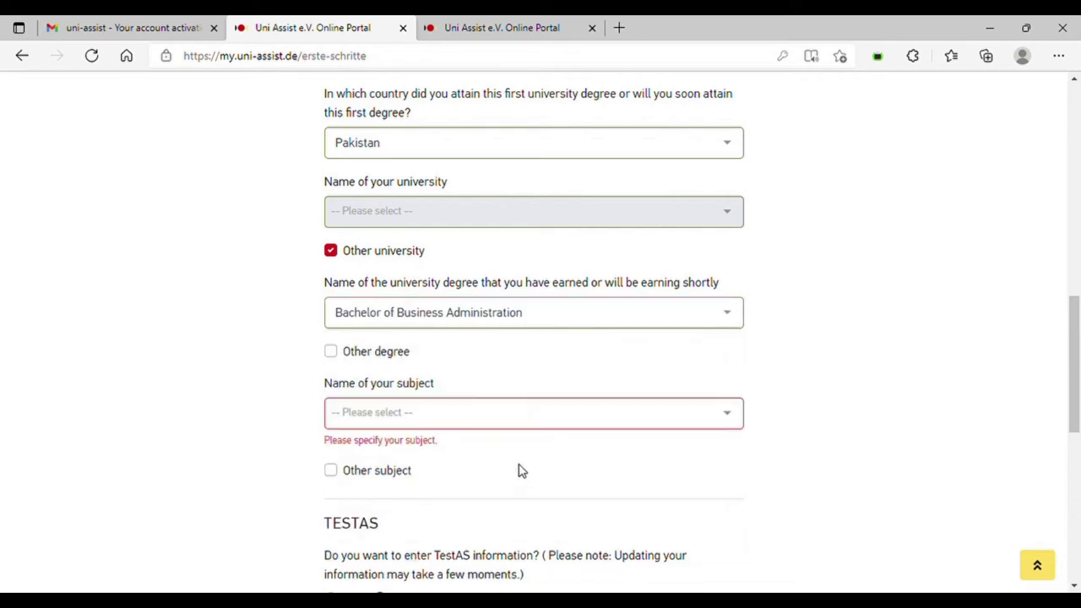
{"action": "left_click", "coordinate": [557, 413]}
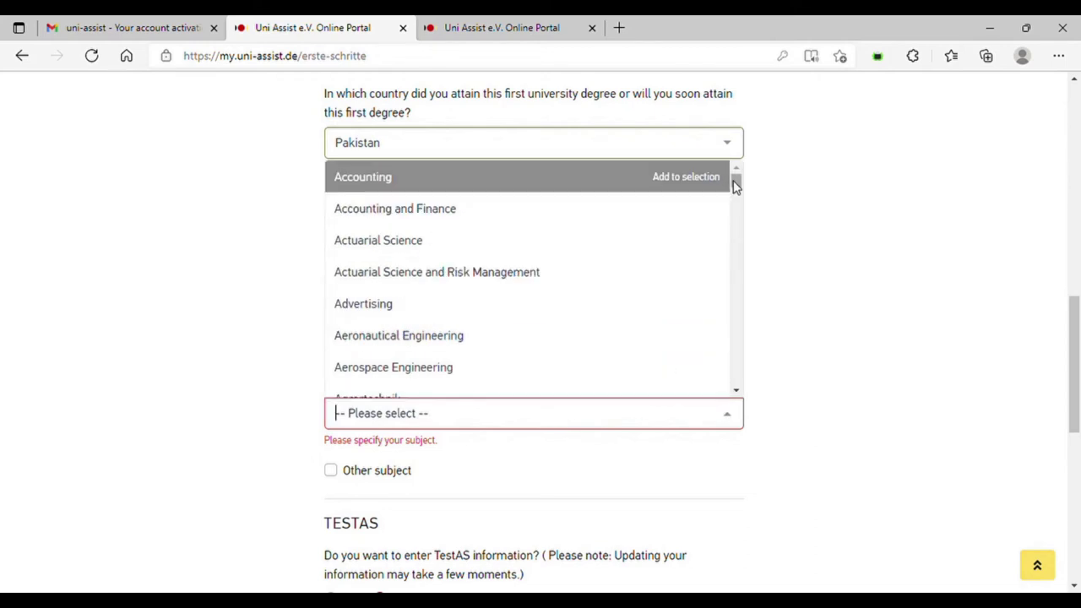
{"action": "left_click_drag", "start_coordinate": [736, 186], "coordinate": [734, 211]}
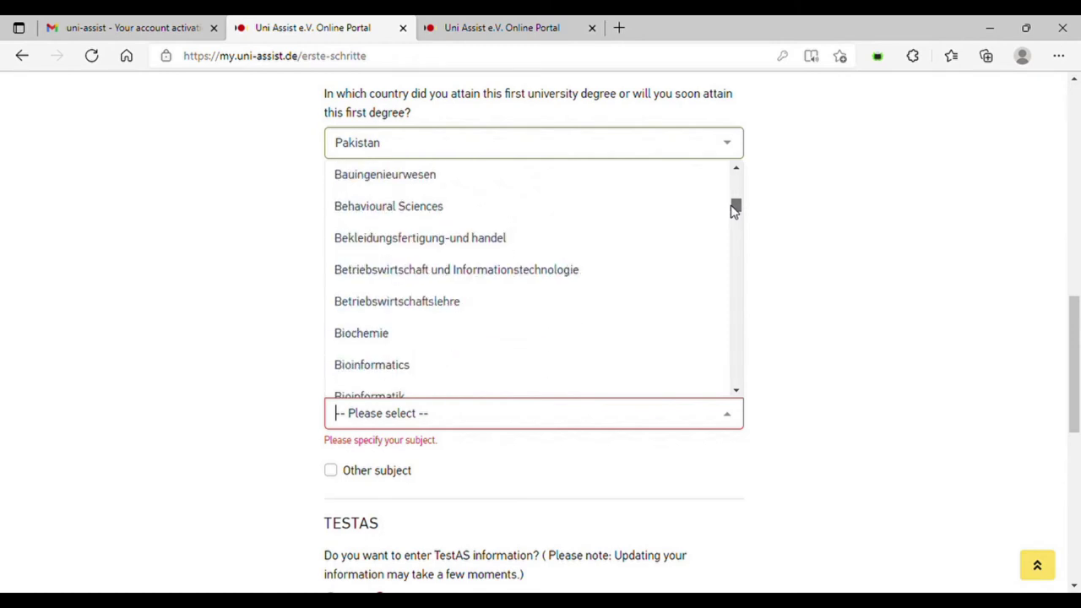
{"action": "left_click", "coordinate": [736, 394]}
{"action": "left_click_drag", "start_coordinate": [736, 394], "coordinate": [736, 397]}
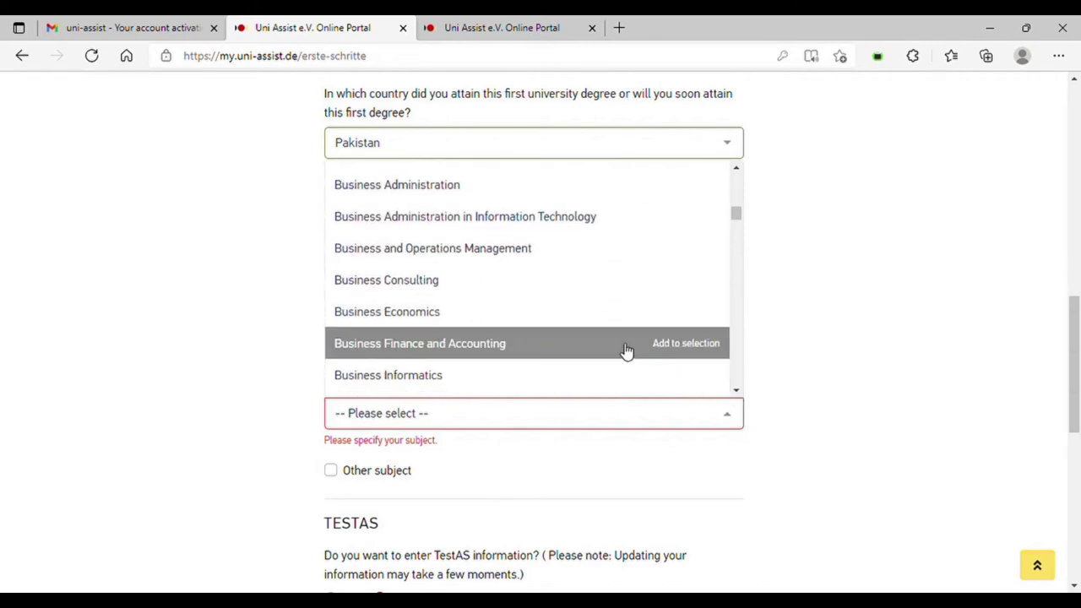
{"action": "left_click", "coordinate": [545, 185]}
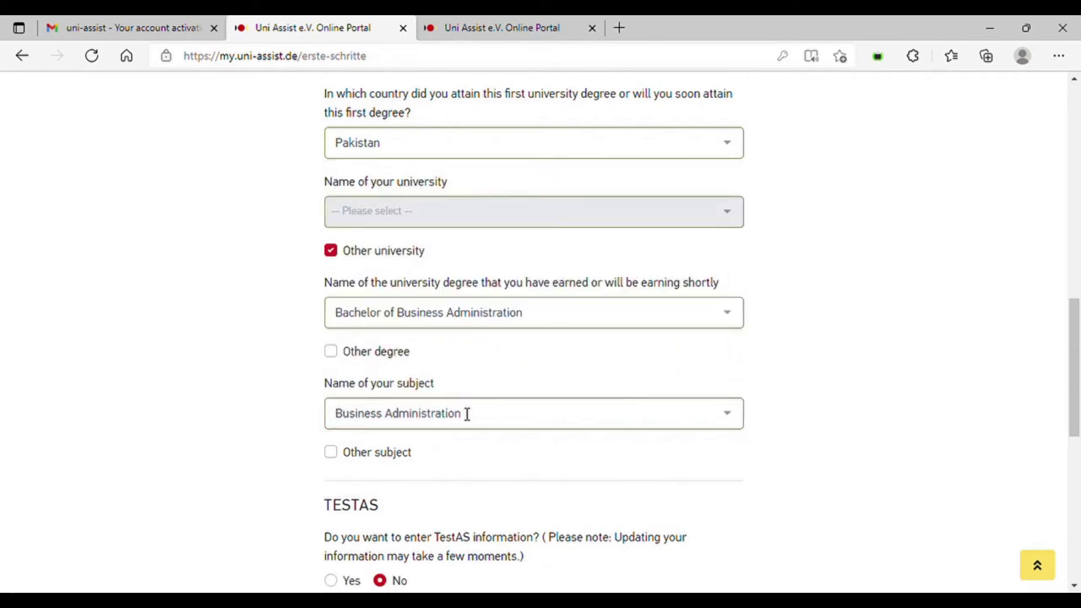
{"action": "left_click_drag", "start_coordinate": [1075, 353], "coordinate": [1067, 414]}
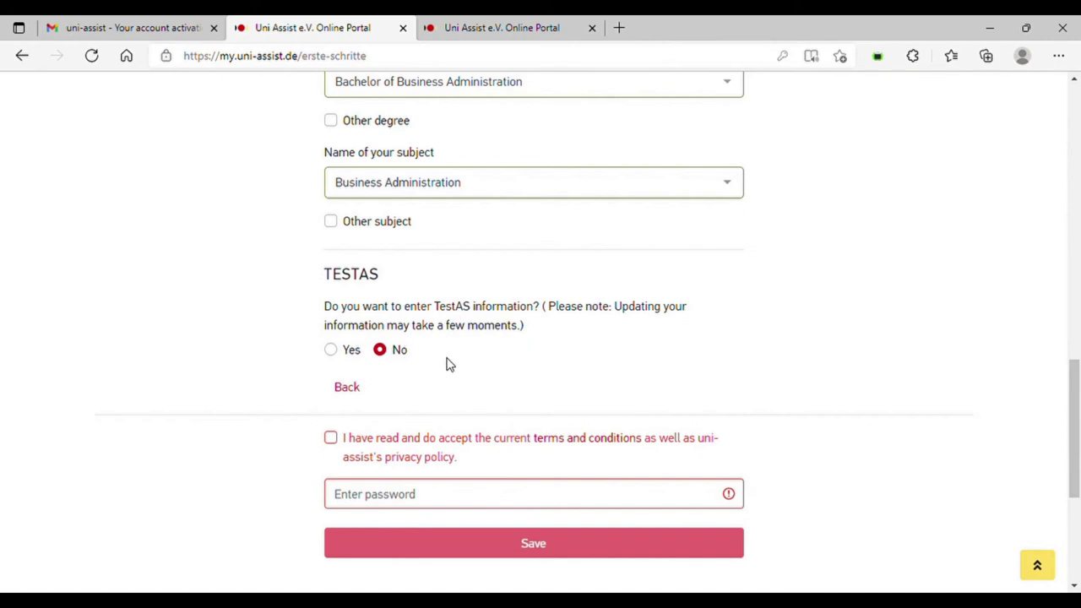
- Accept the terms and privacy policy, enter the account password, and save the profile
{"action": "left_click", "coordinate": [330, 438]}
{"action": "left_click", "coordinate": [378, 493]}
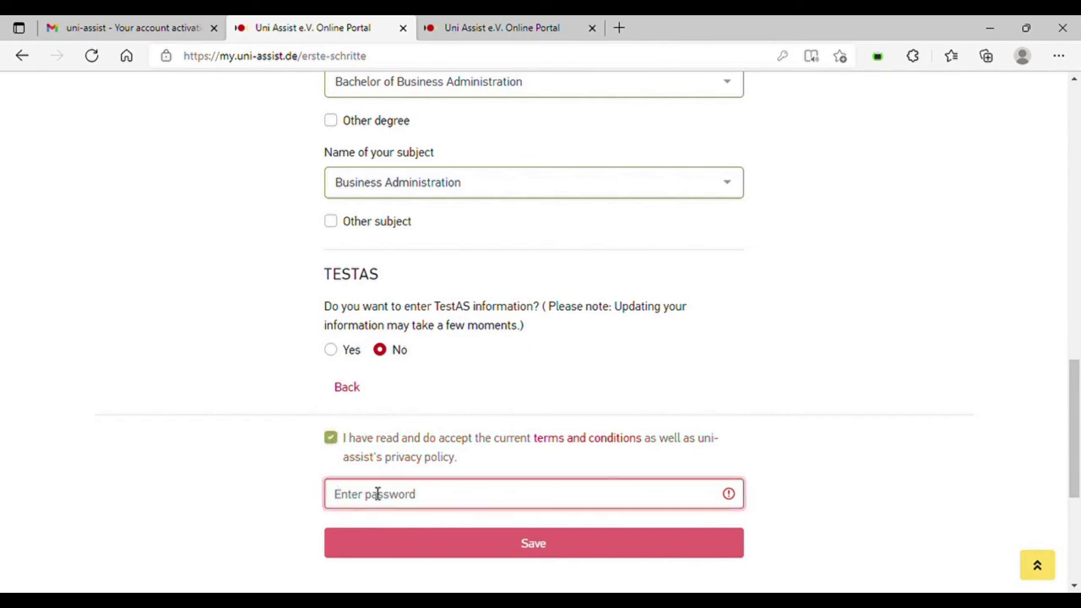
{"action": "type", "text": "a"}
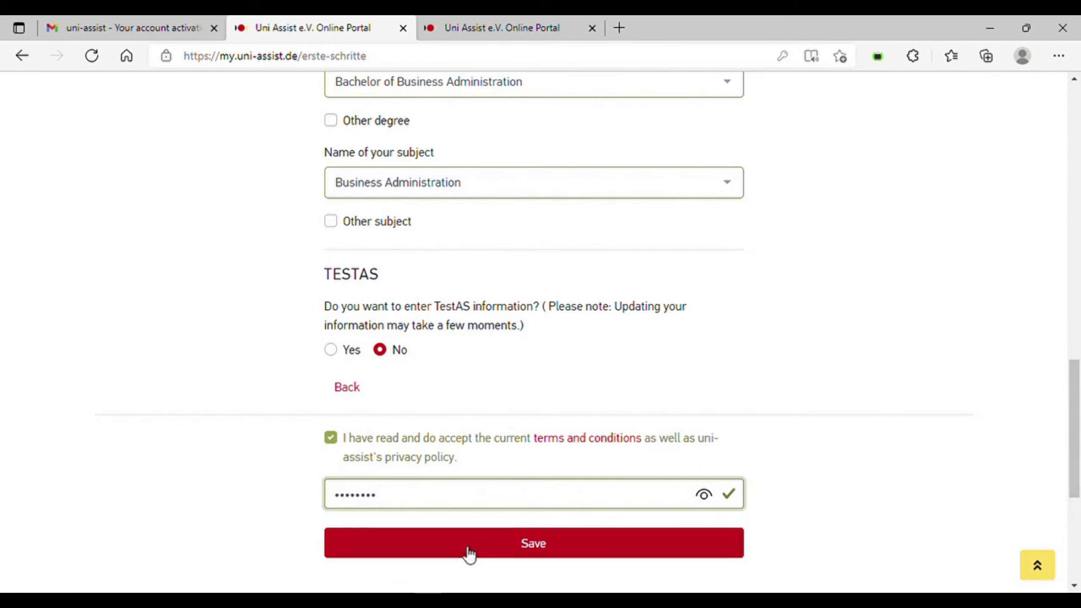
{"action": "left_click", "coordinate": [495, 554]}
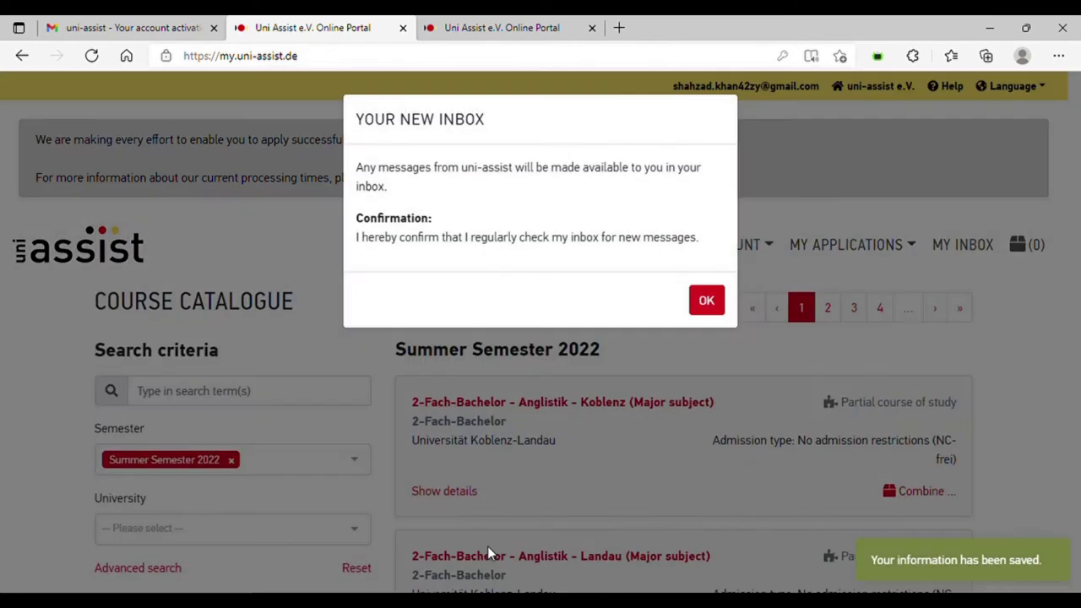
- Confirm the 'Your new inbox' notice and open the MY APPLICATIONS menu
{"action": "left_click", "coordinate": [706, 300]}
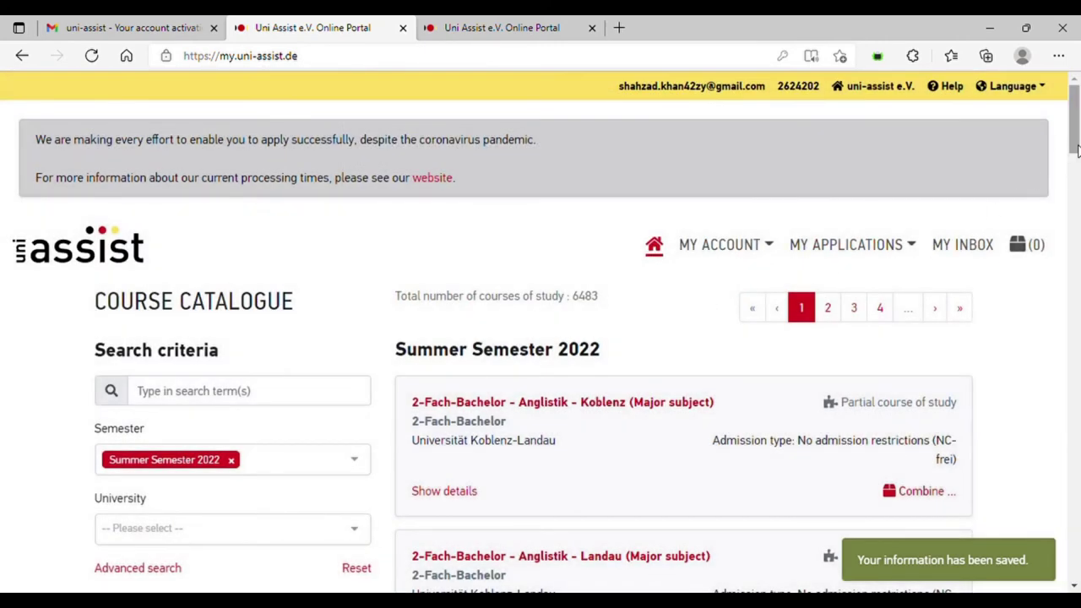
{"action": "scroll", "coordinate": [1077, 164], "scroll_direction": "down", "scroll_amount": 2}
{"action": "scroll", "coordinate": [1076, 165], "scroll_direction": "up", "scroll_amount": 2}
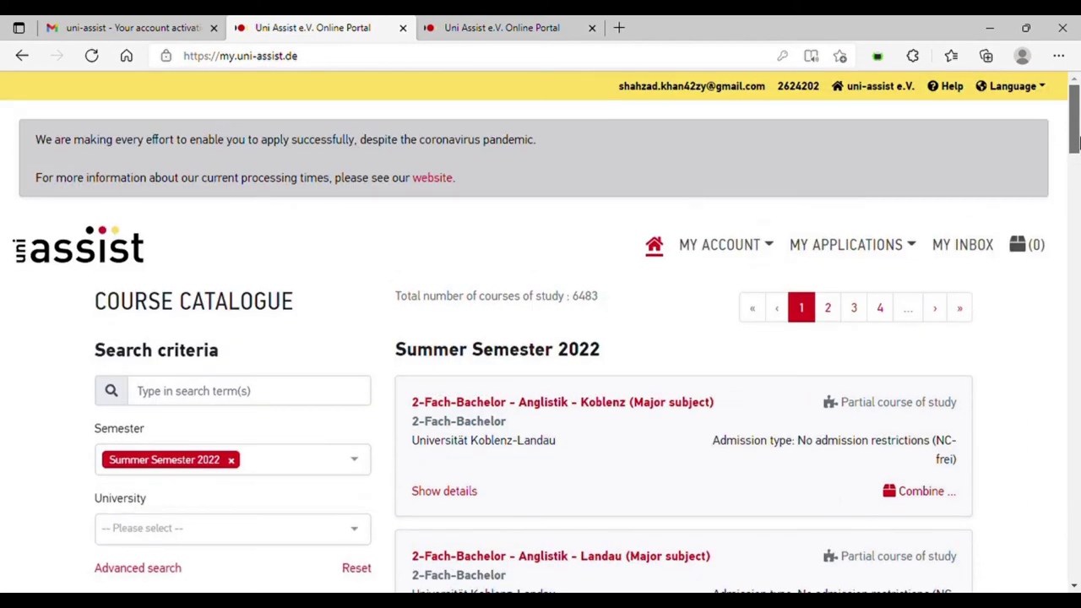
{"action": "left_click", "coordinate": [863, 255]}
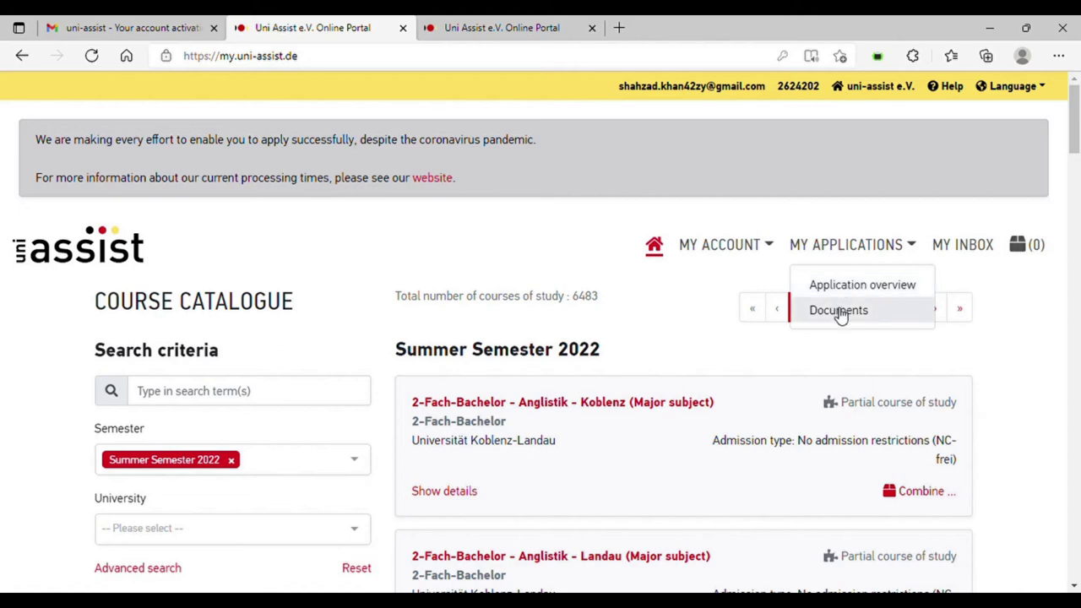
- Search the course catalogue for 'rhein-waal'
{"action": "left_click", "coordinate": [300, 393]}
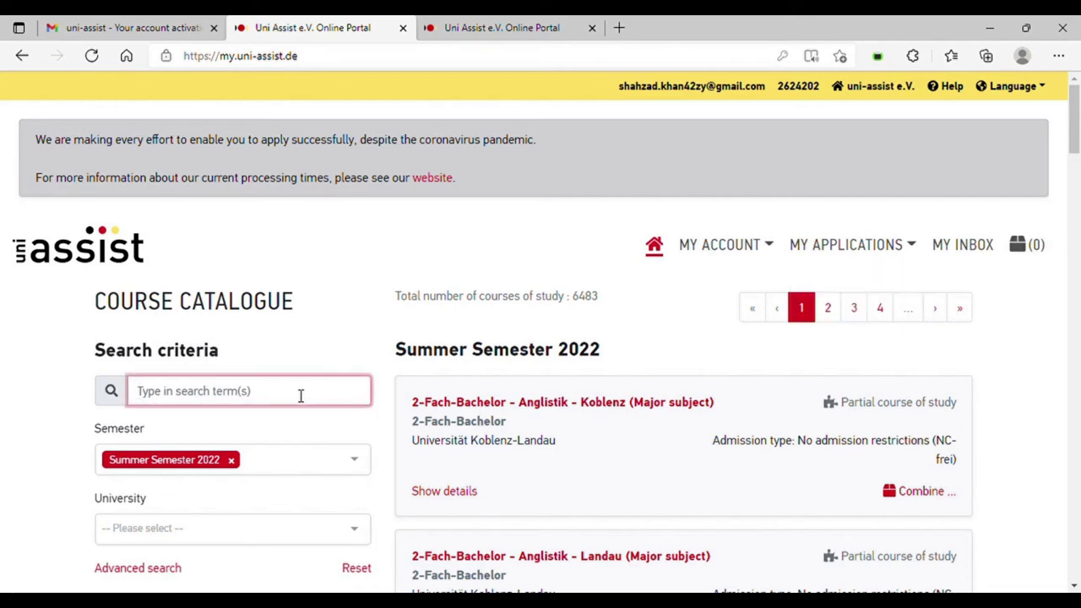
{"action": "type", "text": "hs rh"}
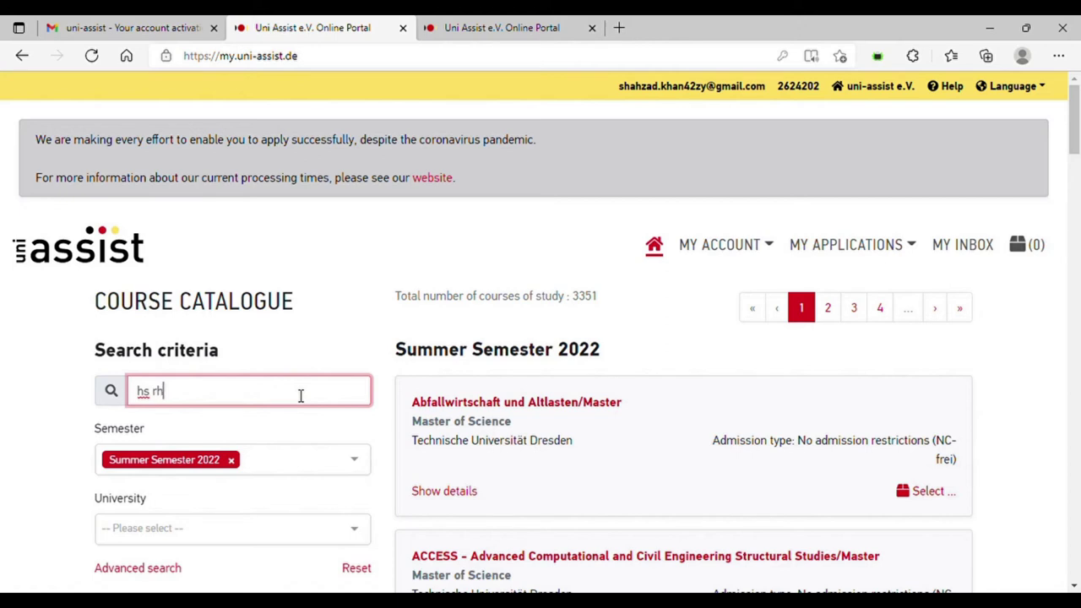
{"action": "type", "text": "ein"}
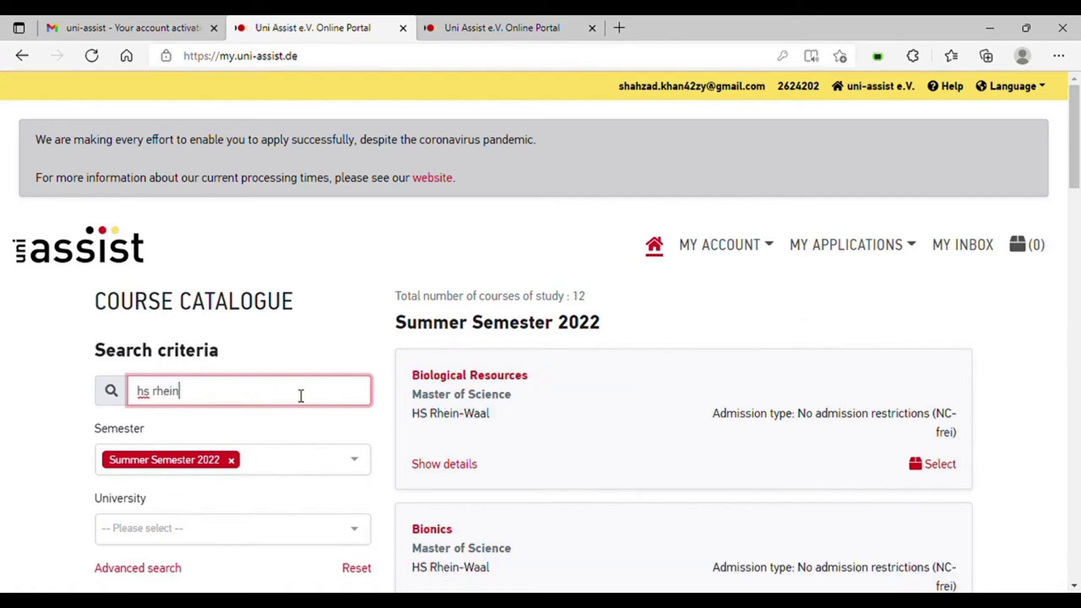
{"action": "type", "text": " w"}
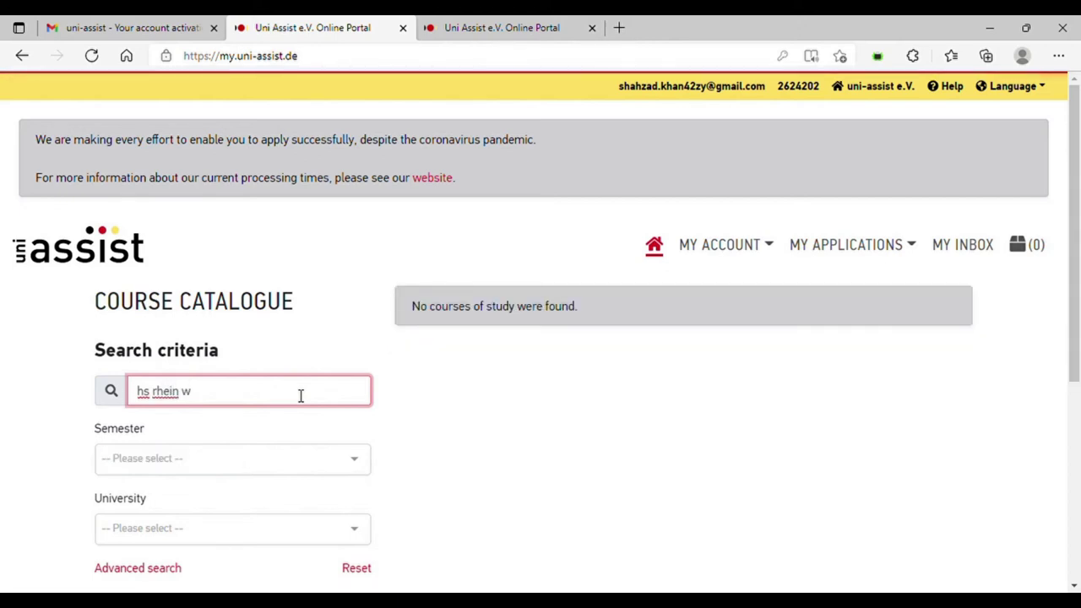
{"action": "key", "text": "BackSpace"}
{"action": "key", "text": "BackSpace"}
{"action": "key", "text": "BackSpace"}
{"action": "key", "text": "BackSpace"}
{"action": "key", "text": "BackSpace"}
{"action": "key", "text": "BackSpace"}
{"action": "key", "text": "BackSpace"}
{"action": "key", "text": "BackSpace"}
{"action": "key", "text": "BackSpace"}
{"action": "key", "text": "BackSpace"}
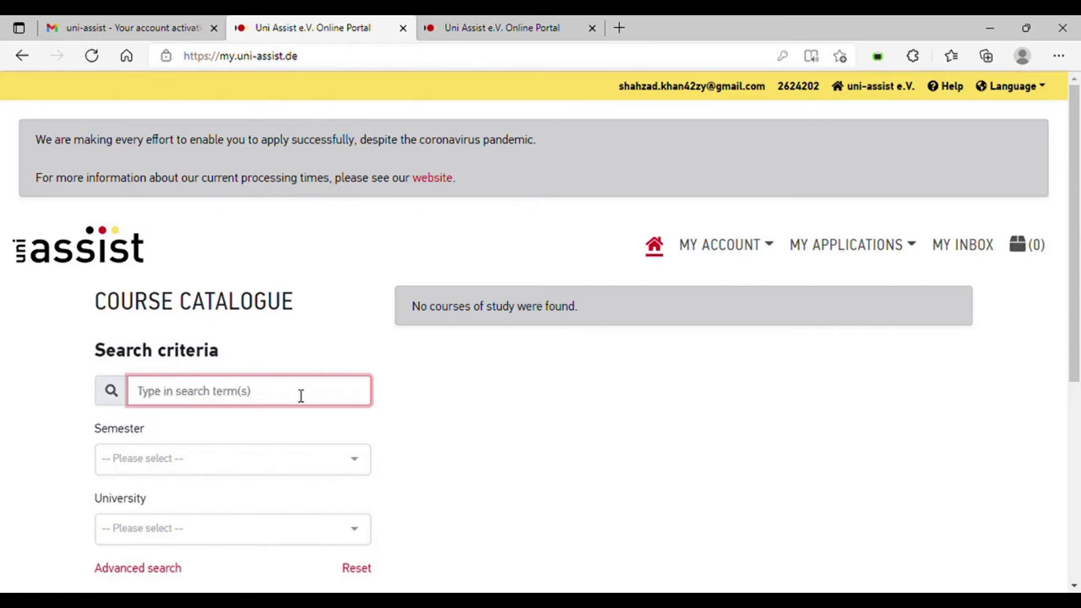
{"action": "type", "text": "rhein"}
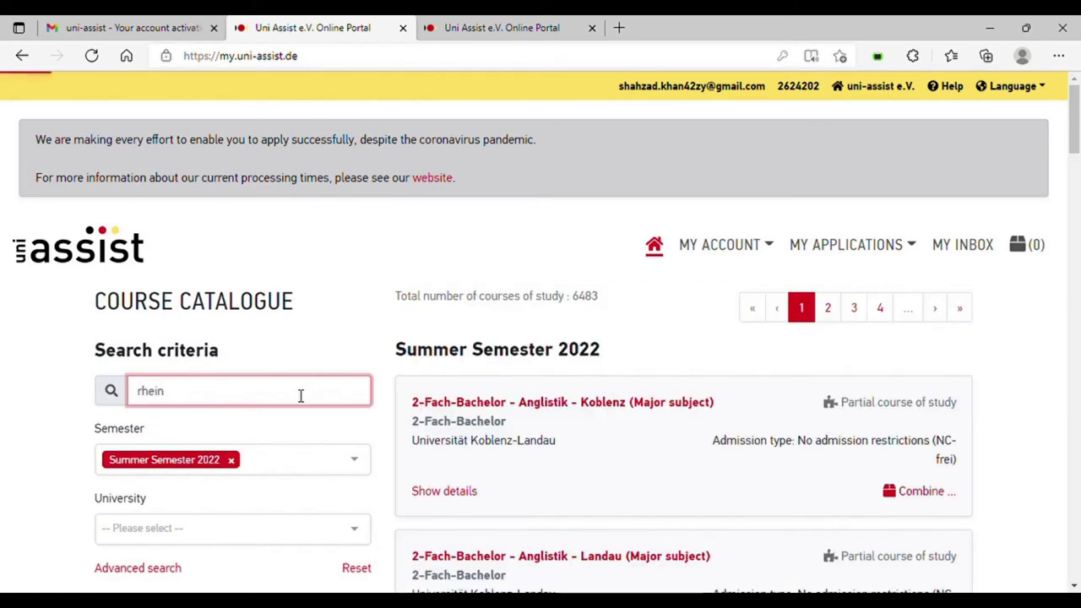
{"action": "type", "text": "-waal"}
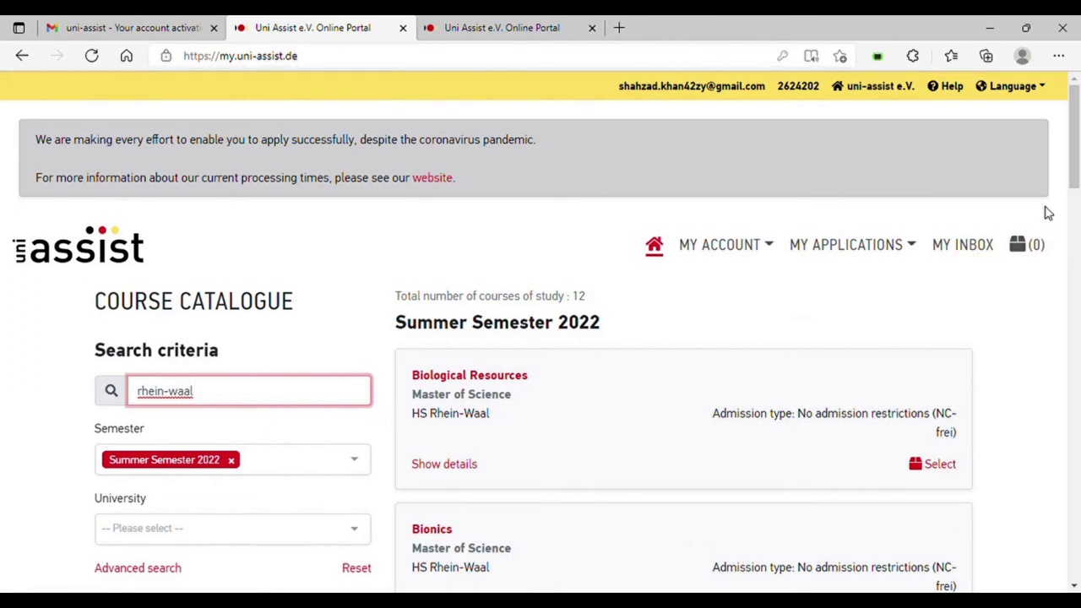
{"action": "left_click_drag", "start_coordinate": [1074, 181], "coordinate": [1070, 306]}
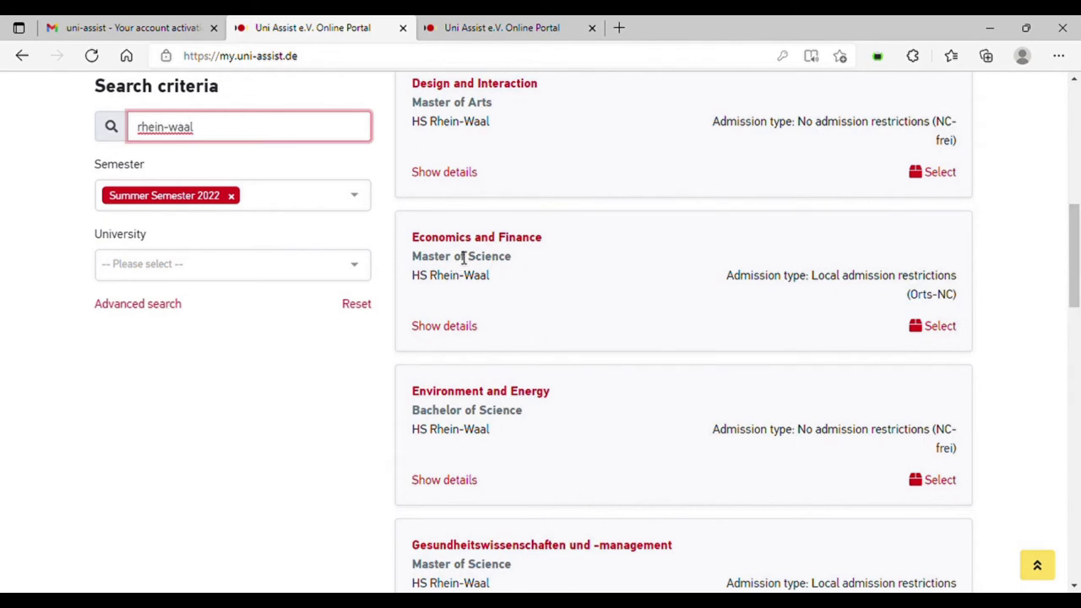
- Select Economics and Finance and Sustainable Development Management for the selection list
{"action": "left_click", "coordinate": [943, 329]}
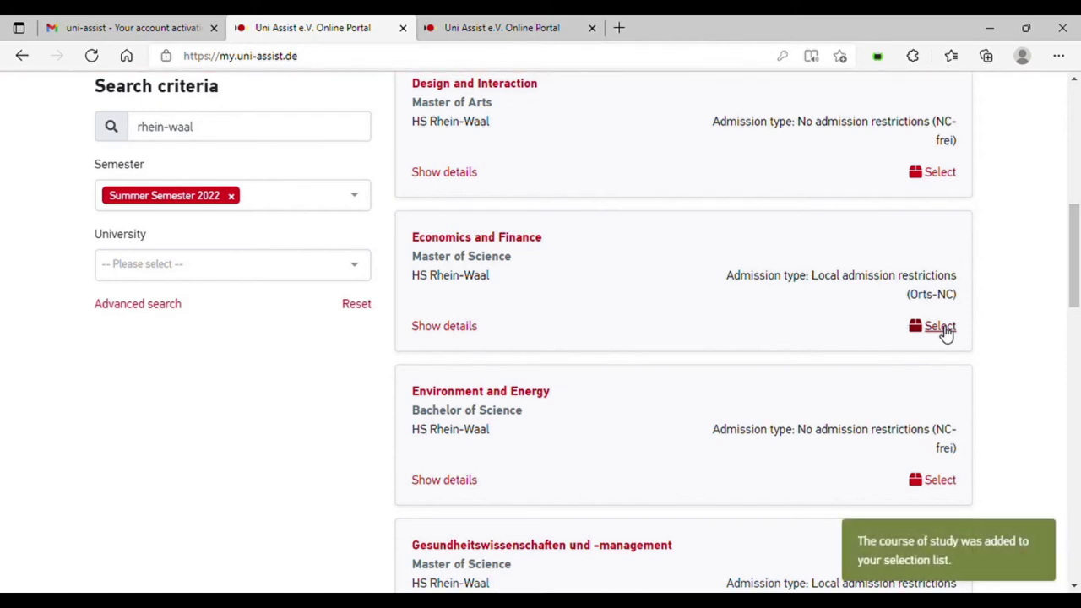
{"action": "left_click_drag", "start_coordinate": [1074, 295], "coordinate": [1033, 481]}
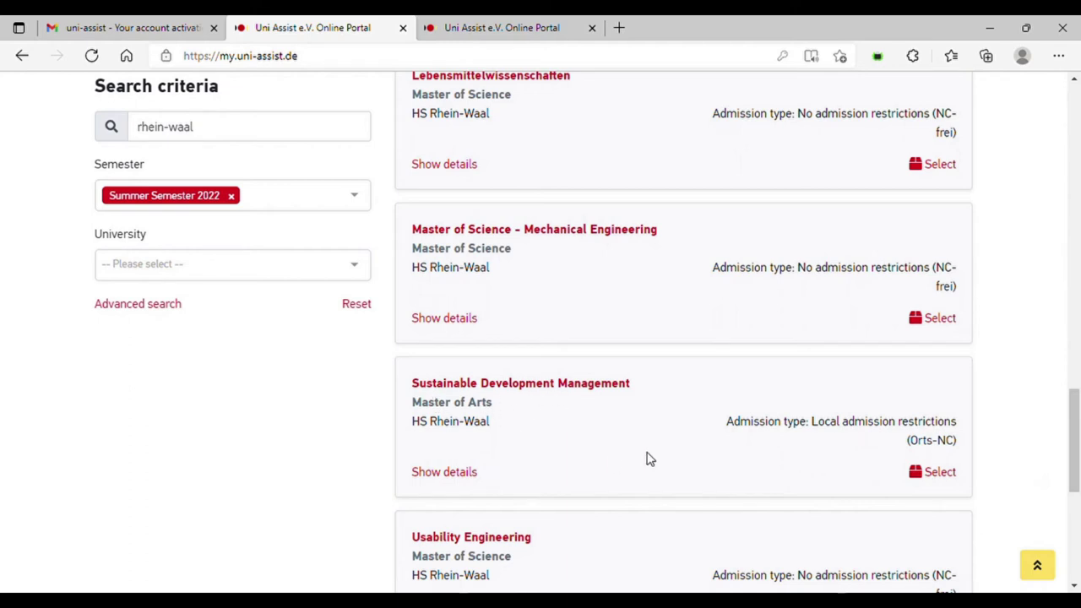
{"action": "left_click", "coordinate": [938, 473]}
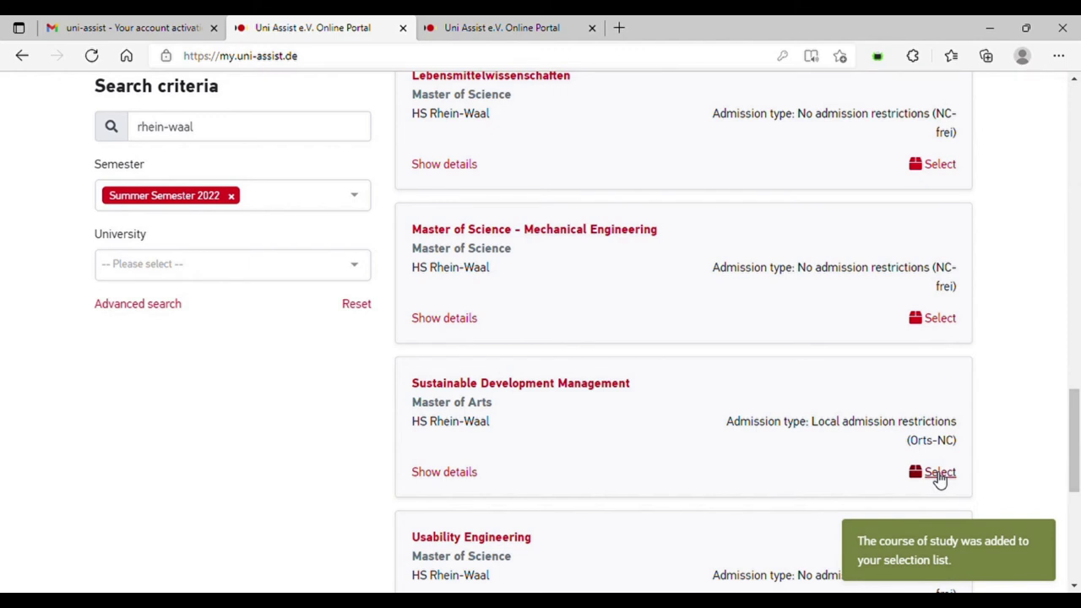
{"action": "left_click_drag", "start_coordinate": [1075, 414], "coordinate": [1075, 99]}
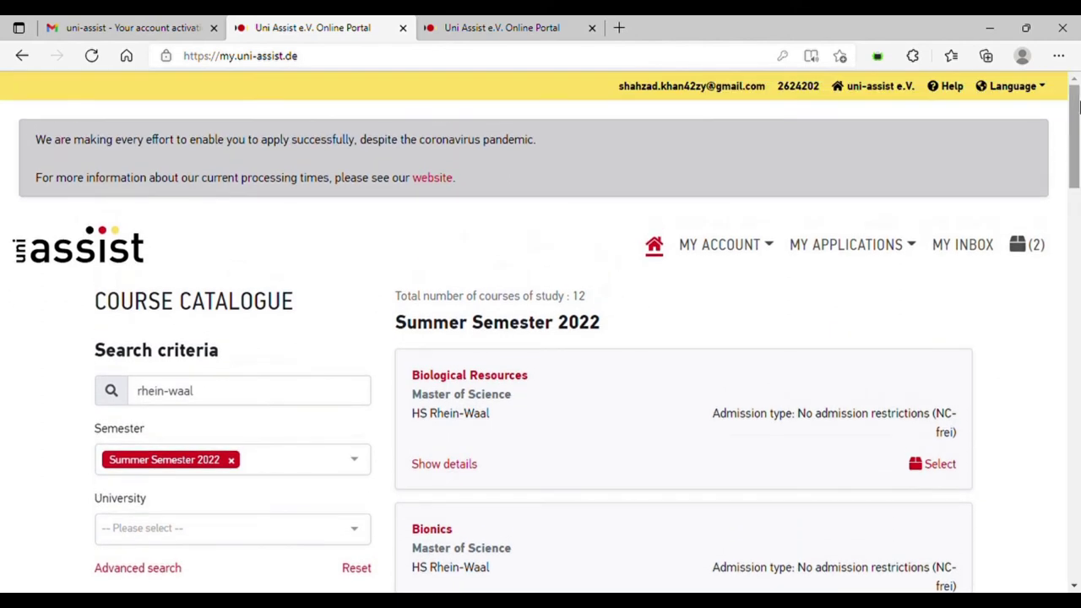
- Go to My Applications > Documents and scroll down the My Documents page
{"action": "left_click", "coordinate": [869, 247]}
{"action": "left_click", "coordinate": [837, 311]}
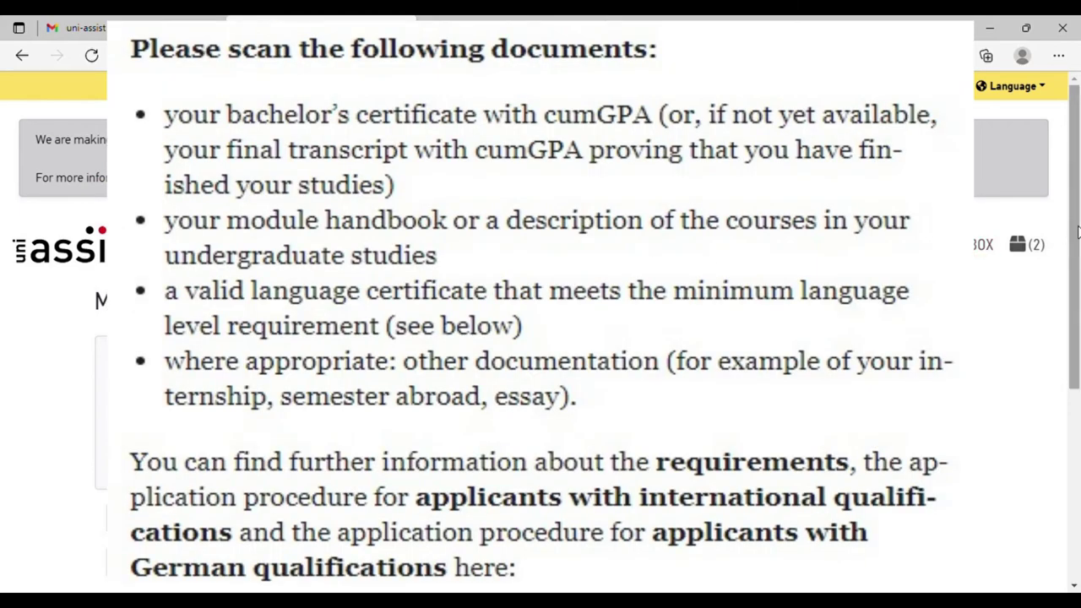
{"action": "left_click_drag", "start_coordinate": [1076, 232], "coordinate": [1067, 339]}
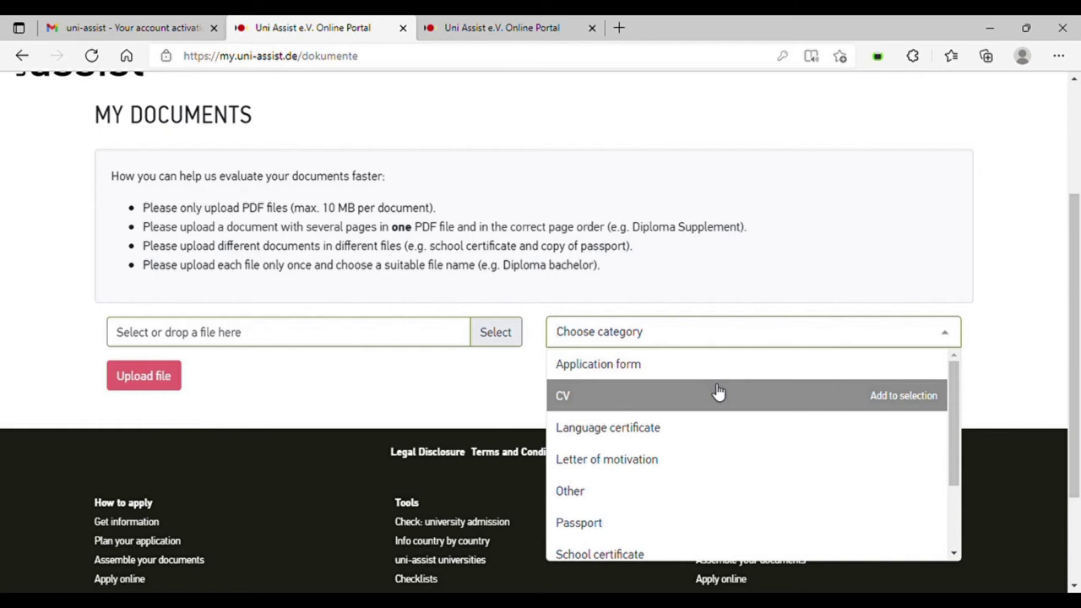
- Upload the CV PDF with the document category set to CV
{"action": "left_click", "coordinate": [717, 394]}
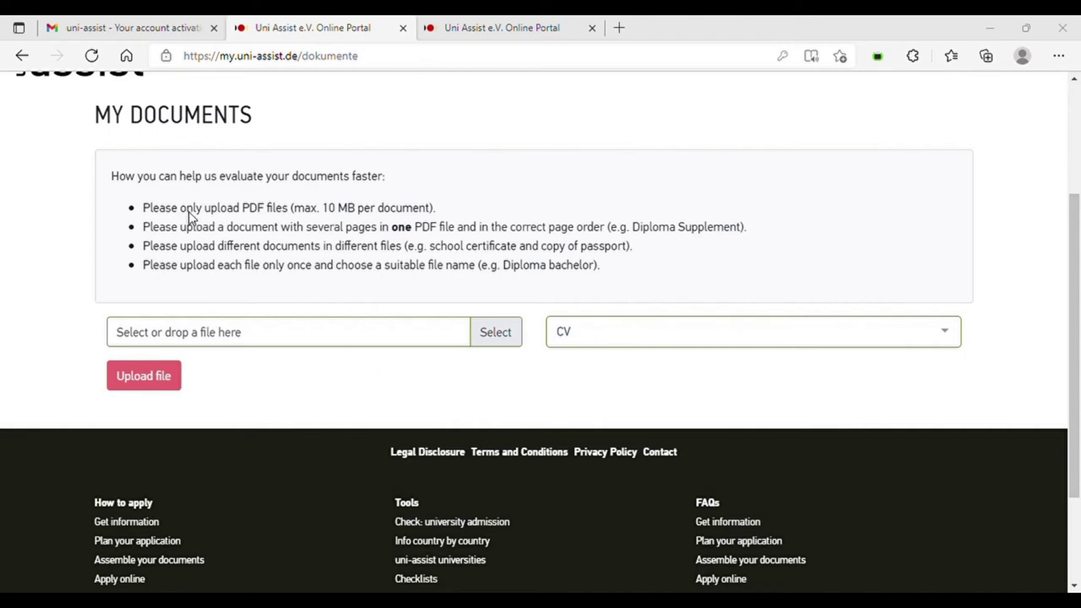
{"action": "key", "text": "Return"}
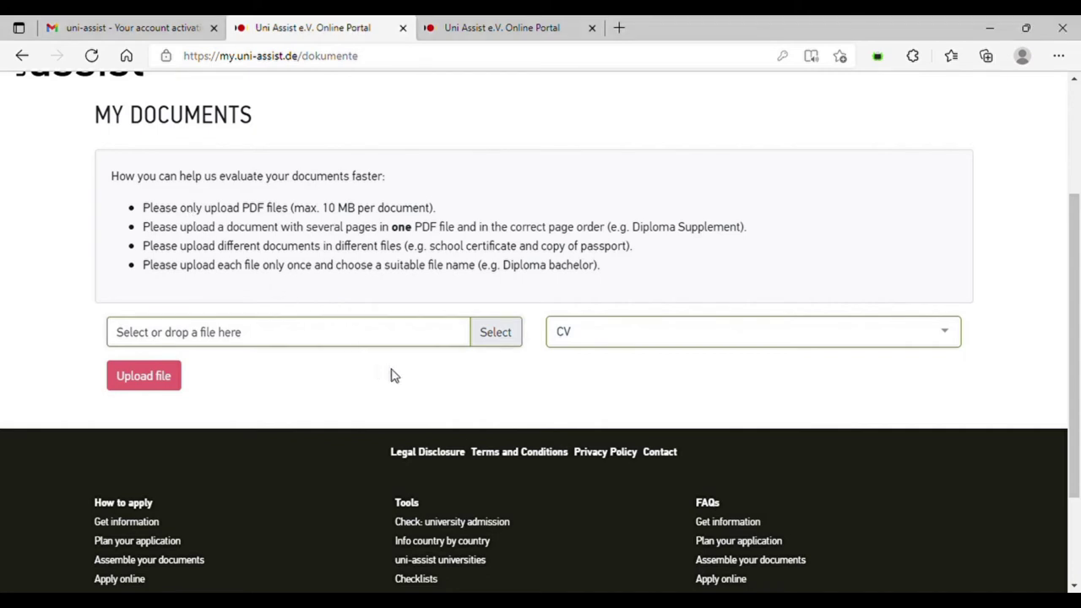
{"action": "left_click", "coordinate": [169, 377]}
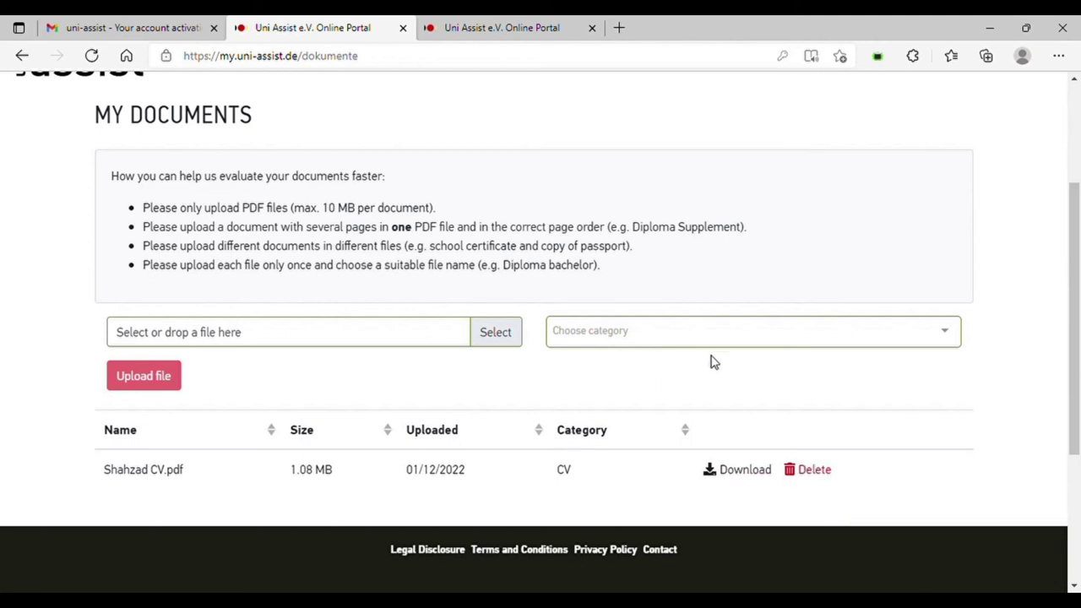
{"action": "left_click", "coordinate": [739, 343]}
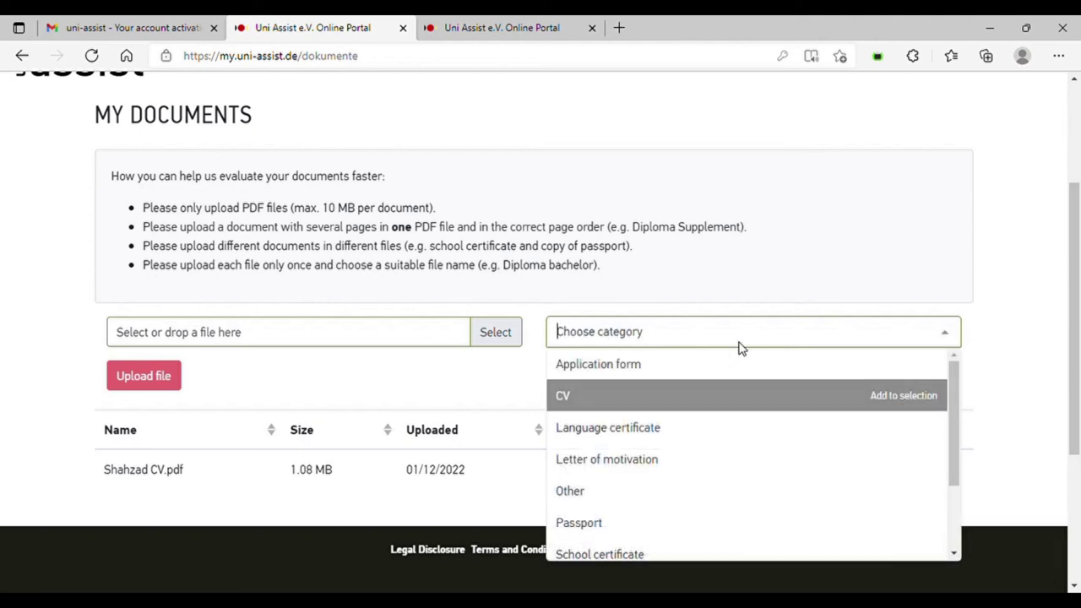
- Upload Proof of Language.pdf as a Language certificate
{"action": "left_click", "coordinate": [723, 428]}
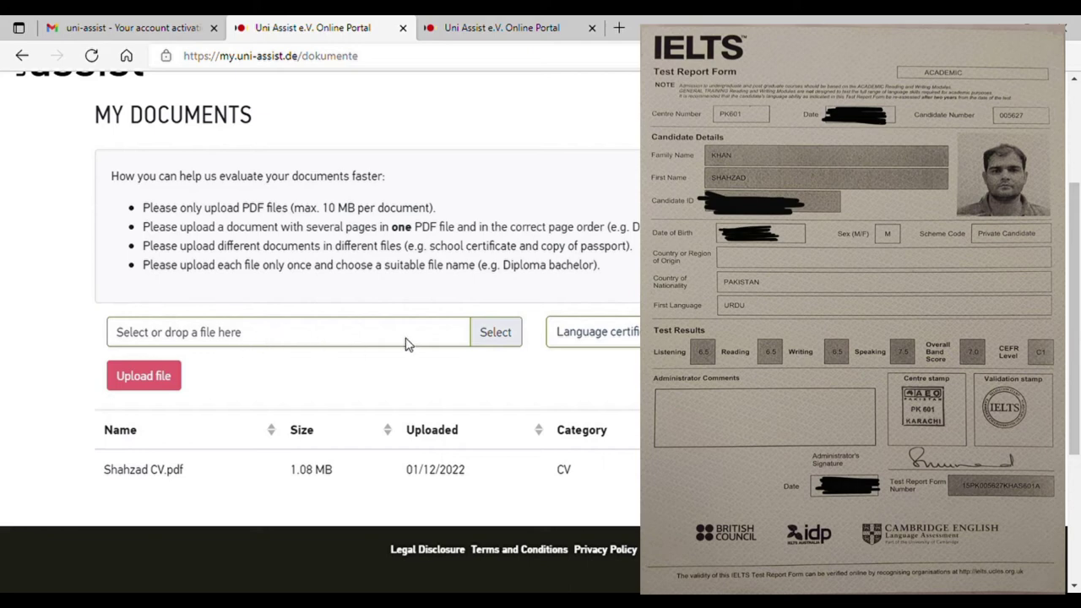
{"action": "left_click", "coordinate": [483, 337]}
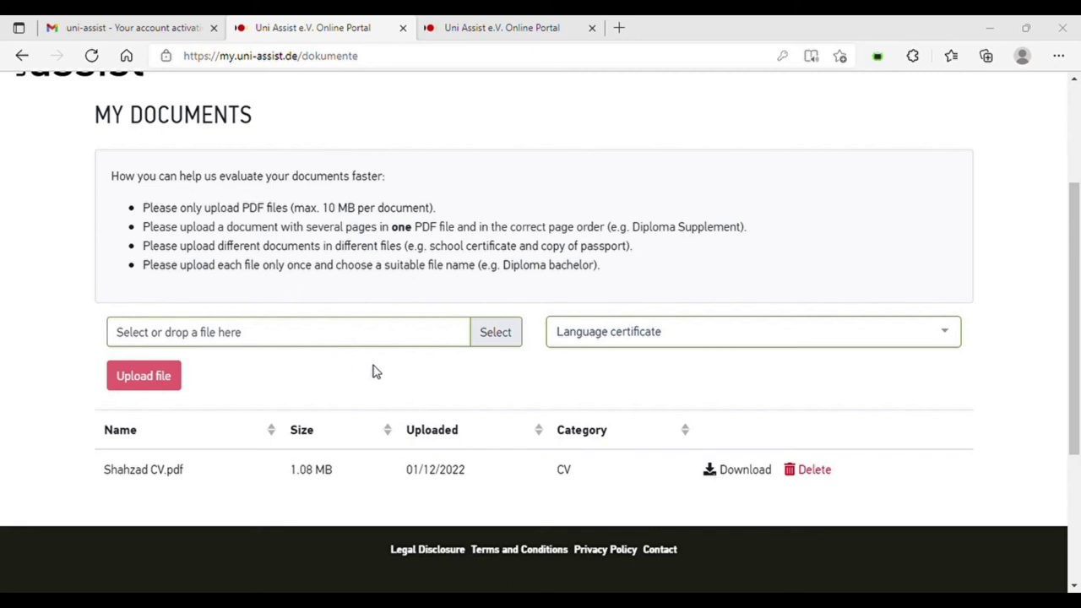
{"action": "left_click", "coordinate": [400, 371]}
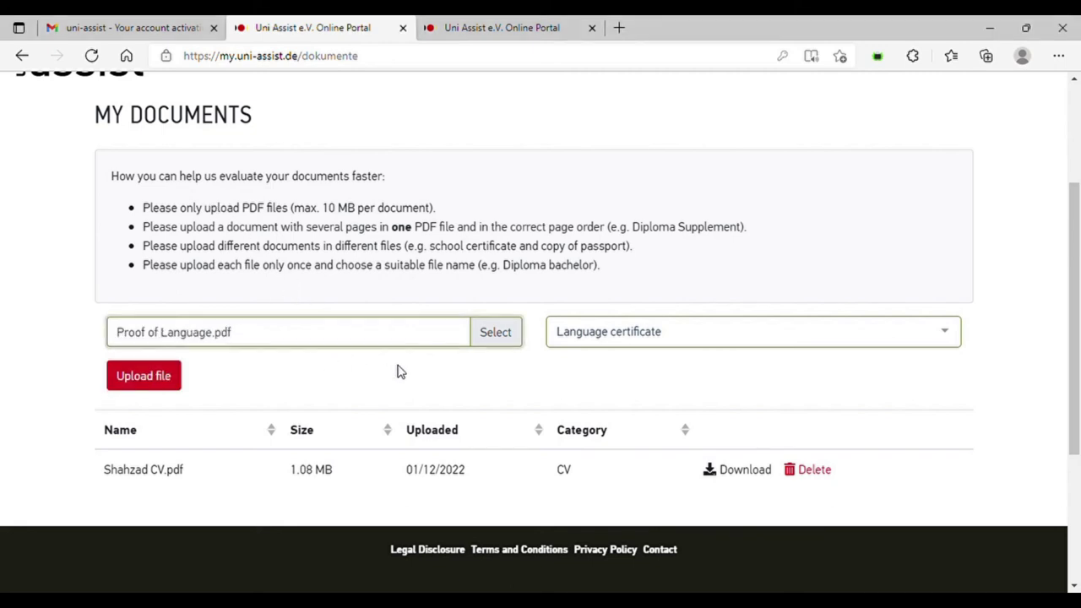
{"action": "left_click", "coordinate": [150, 380]}
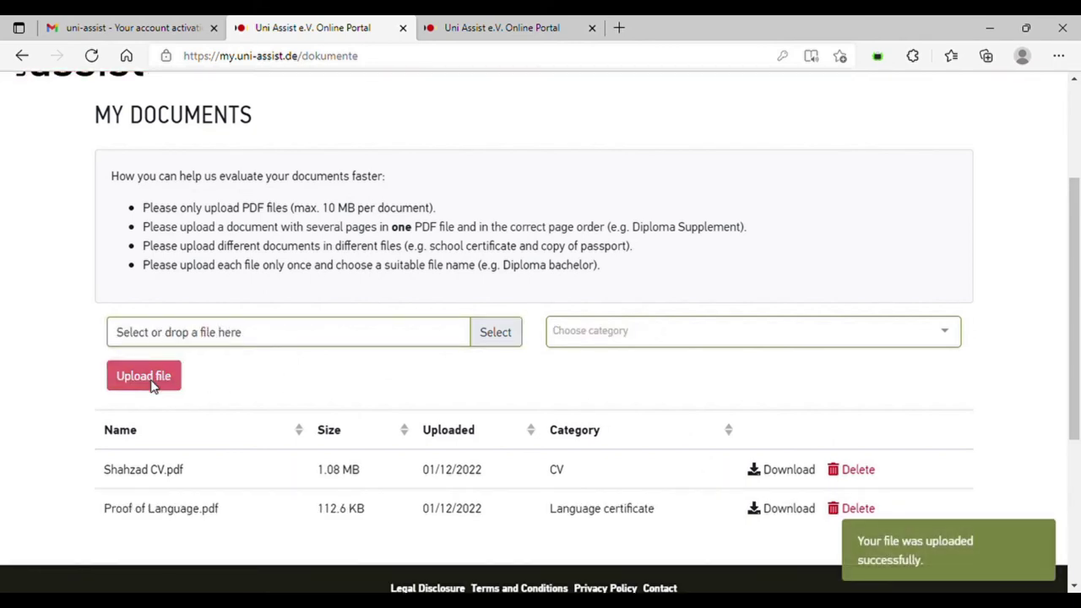
- Choose School certificate as the next document's category and start picking its file
{"action": "left_click", "coordinate": [711, 329]}
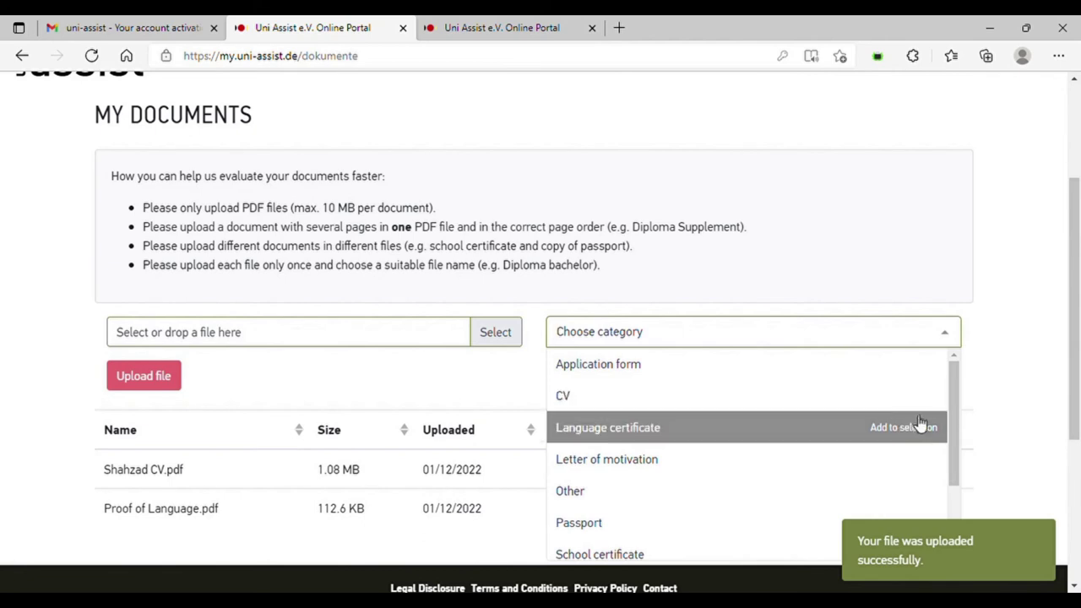
{"action": "scroll", "coordinate": [952, 414], "scroll_direction": "down", "scroll_amount": 2}
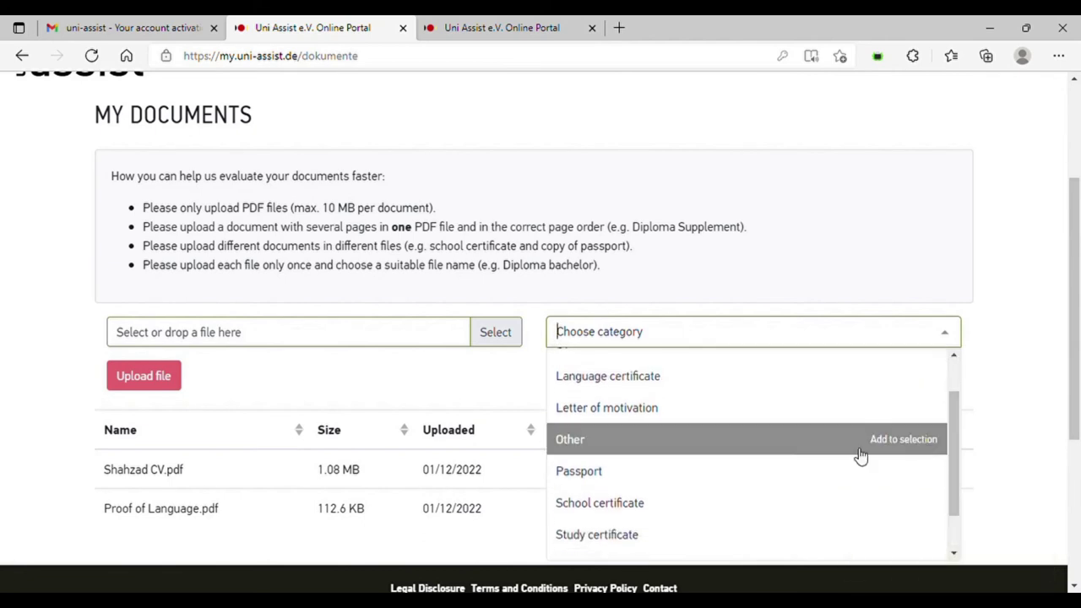
{"action": "left_click", "coordinate": [654, 505]}
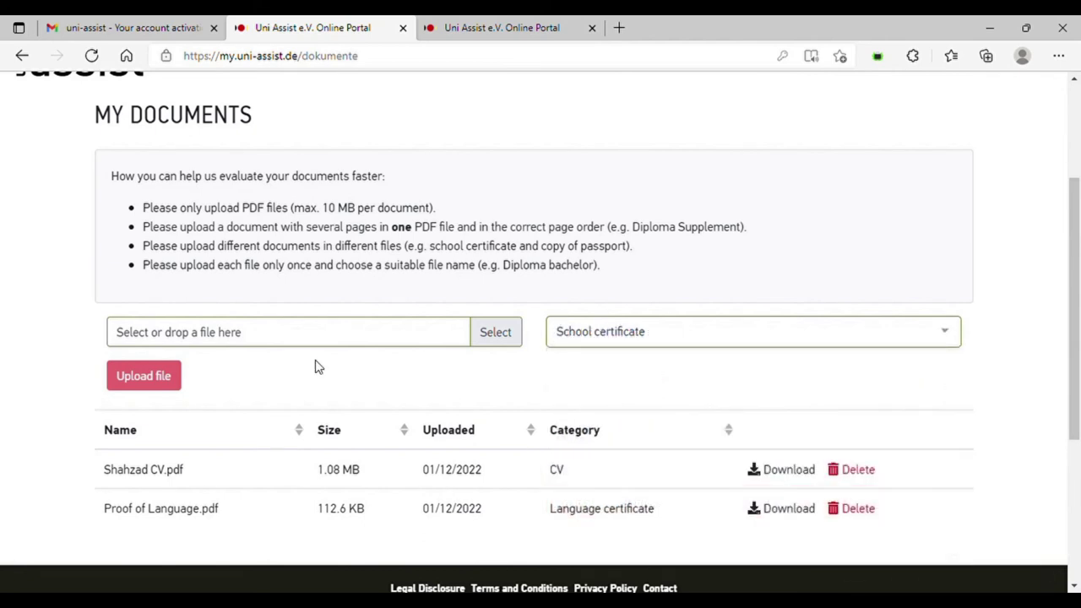
{"action": "left_click", "coordinate": [281, 342]}
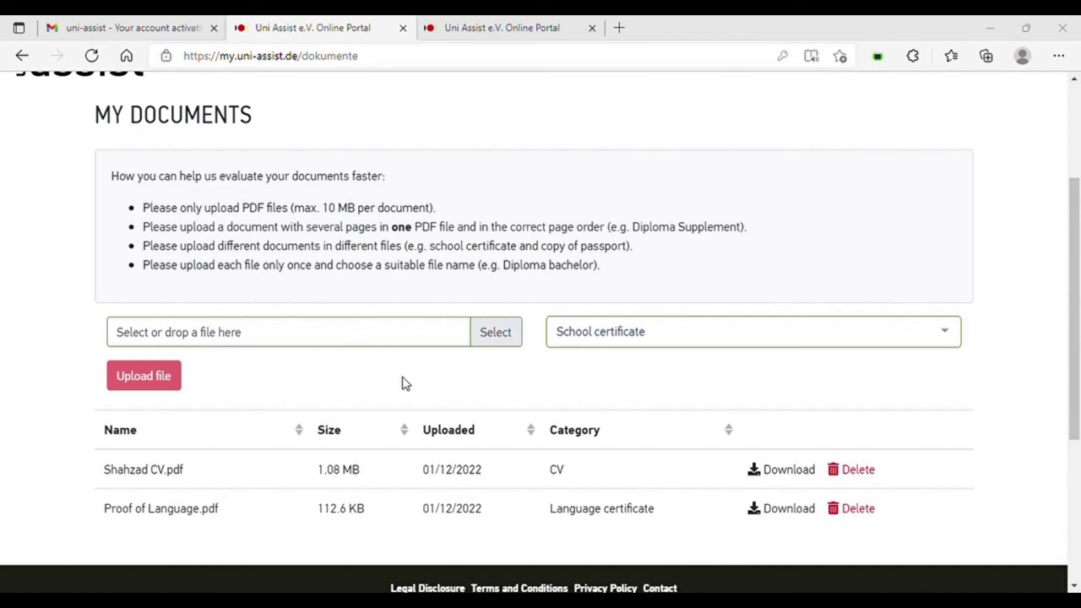
- Upload HSC Certificate.pdf and SSC Mark Sheet.pdf, both as School certificate
{"action": "left_click", "coordinate": [138, 377]}
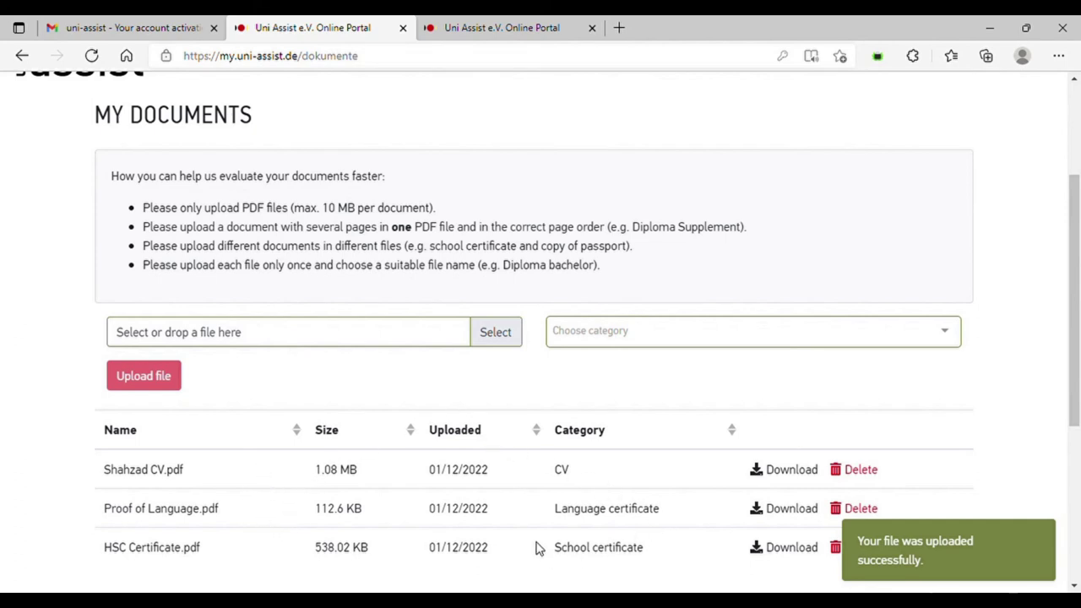
{"action": "left_click", "coordinate": [610, 334]}
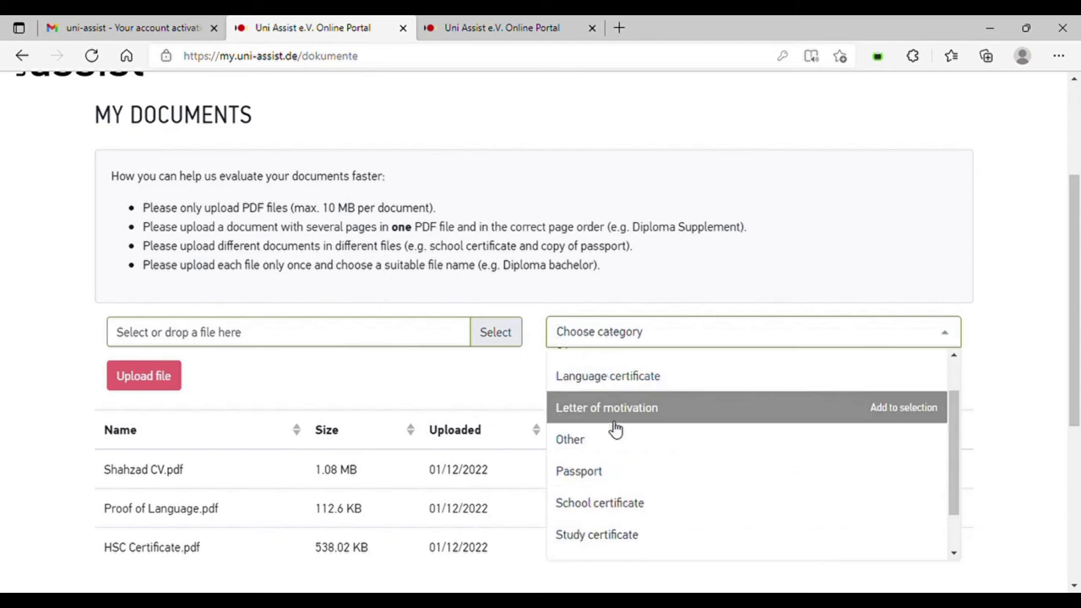
{"action": "left_click", "coordinate": [619, 504]}
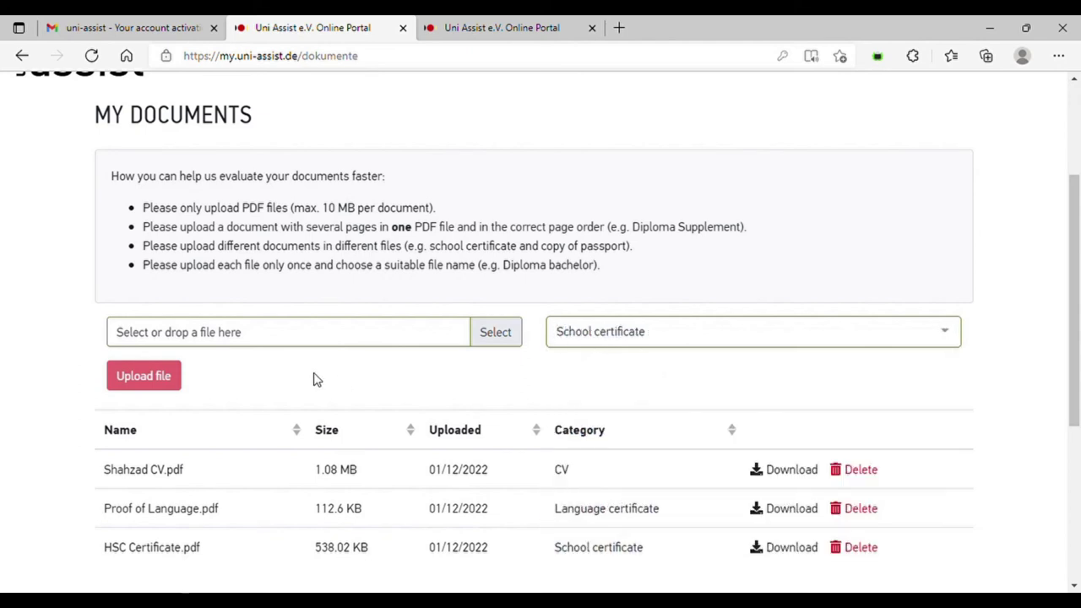
{"action": "left_click", "coordinate": [260, 336]}
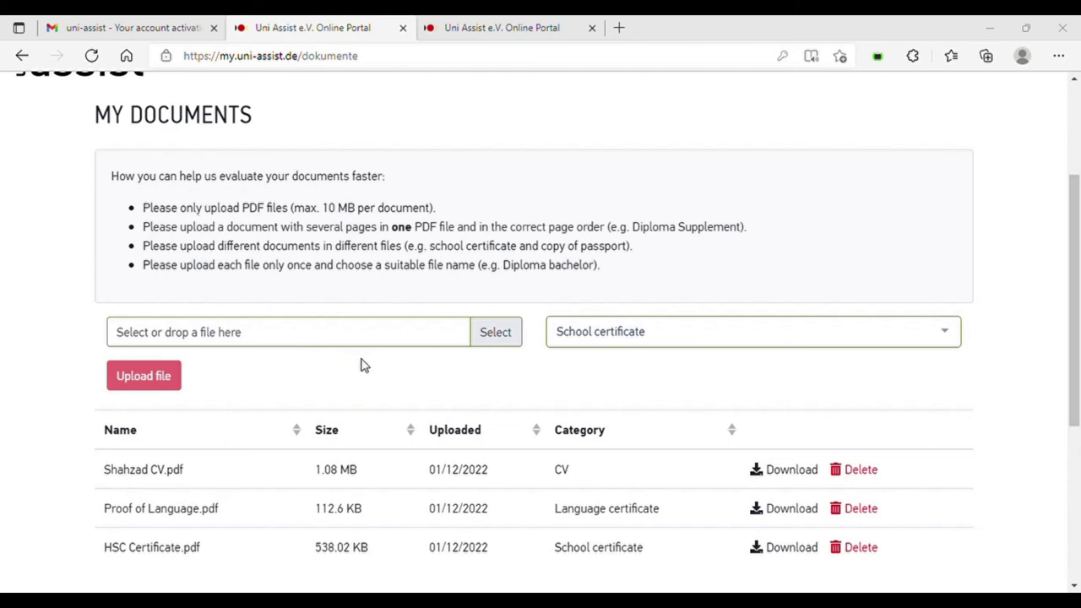
{"action": "key", "text": "Return"}
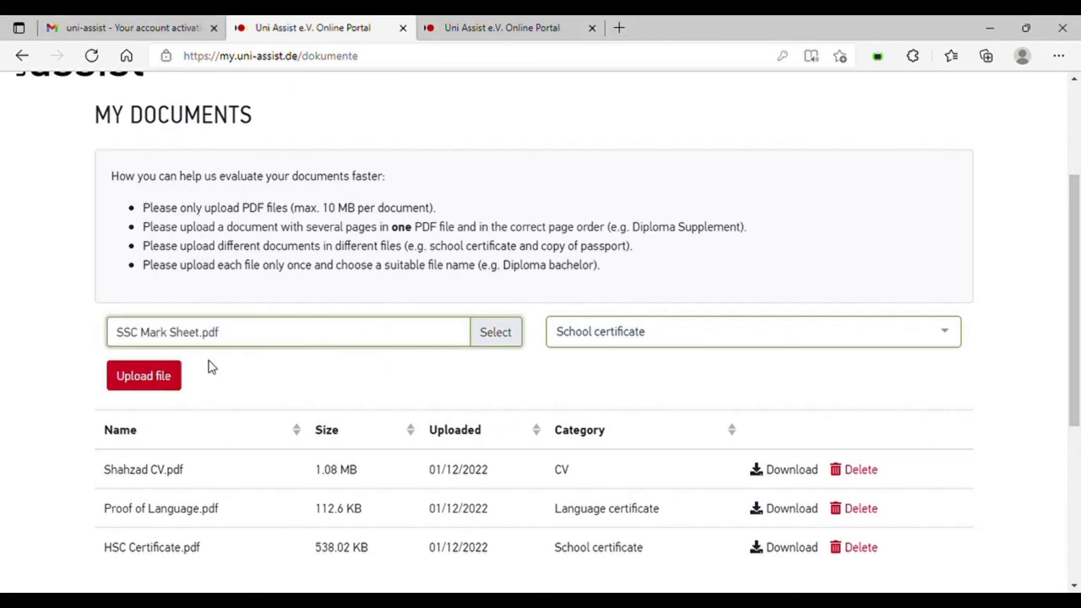
{"action": "left_click", "coordinate": [159, 381]}
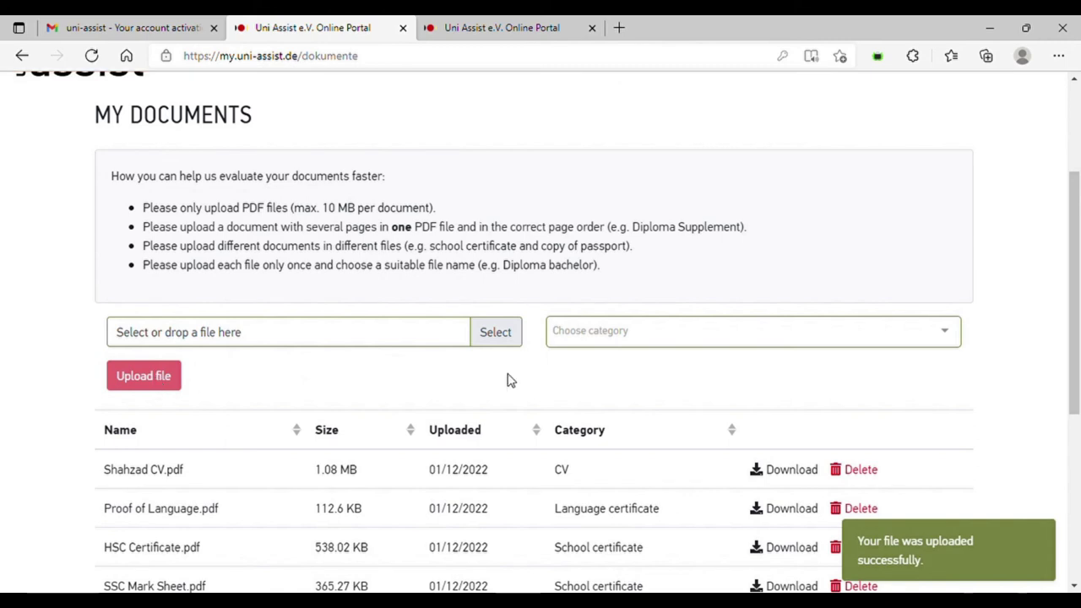
{"action": "scroll", "coordinate": [1075, 285], "scroll_direction": "down", "scroll_amount": 1}
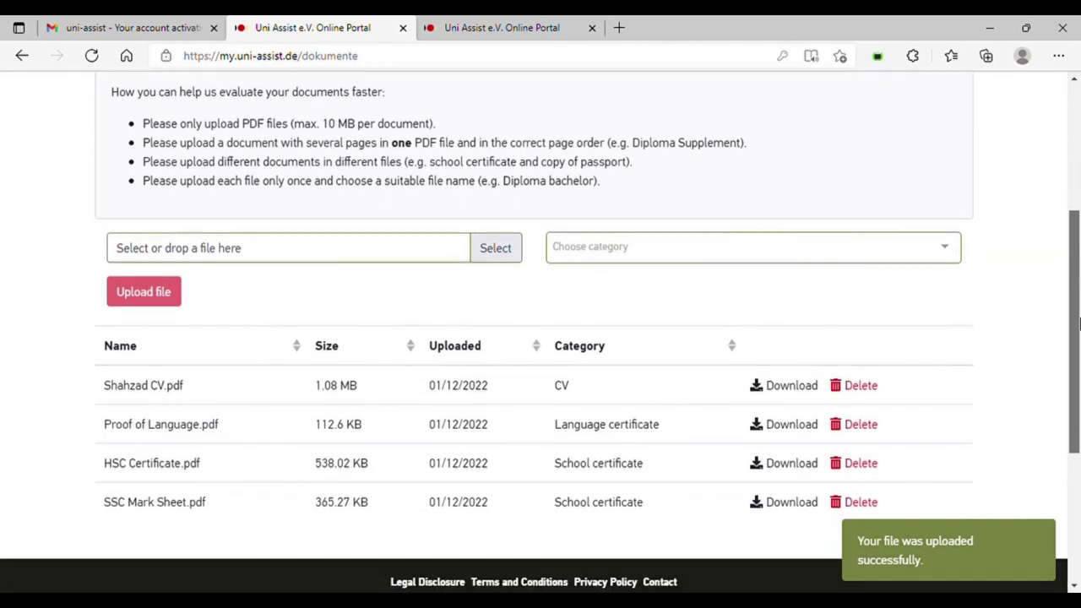
- Upload HSC Mark Sheet.pdf under the Study certificate category
{"action": "left_click", "coordinate": [945, 253]}
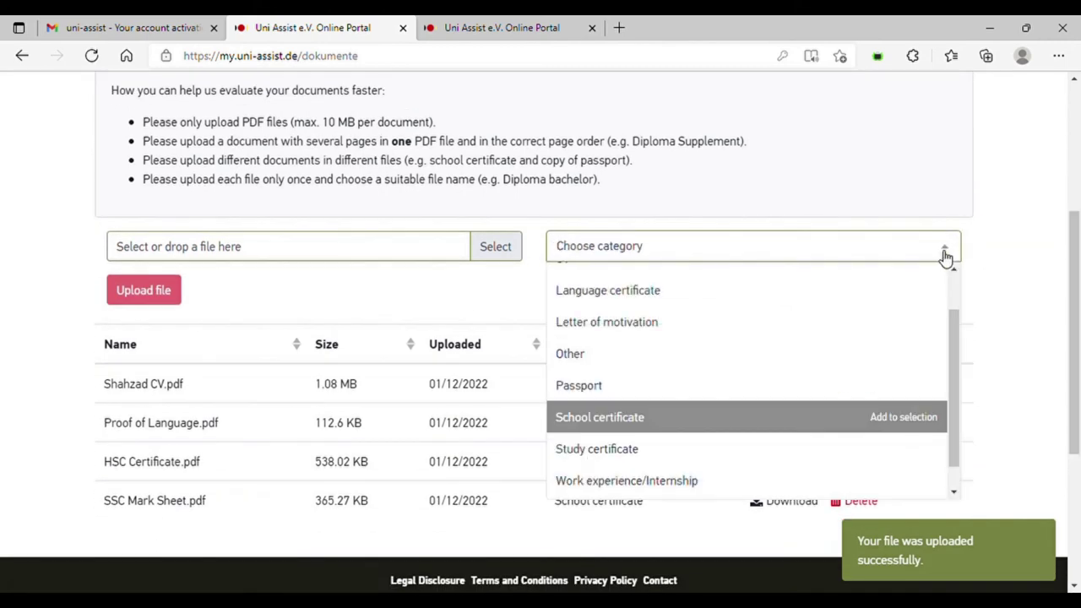
{"action": "left_click", "coordinate": [780, 452]}
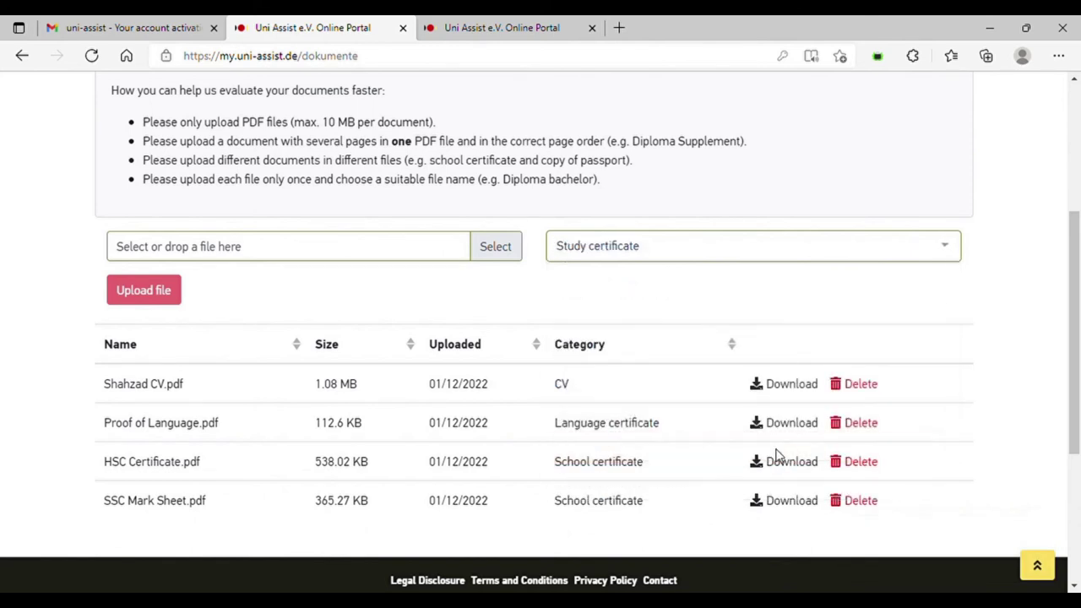
{"action": "left_click", "coordinate": [317, 253]}
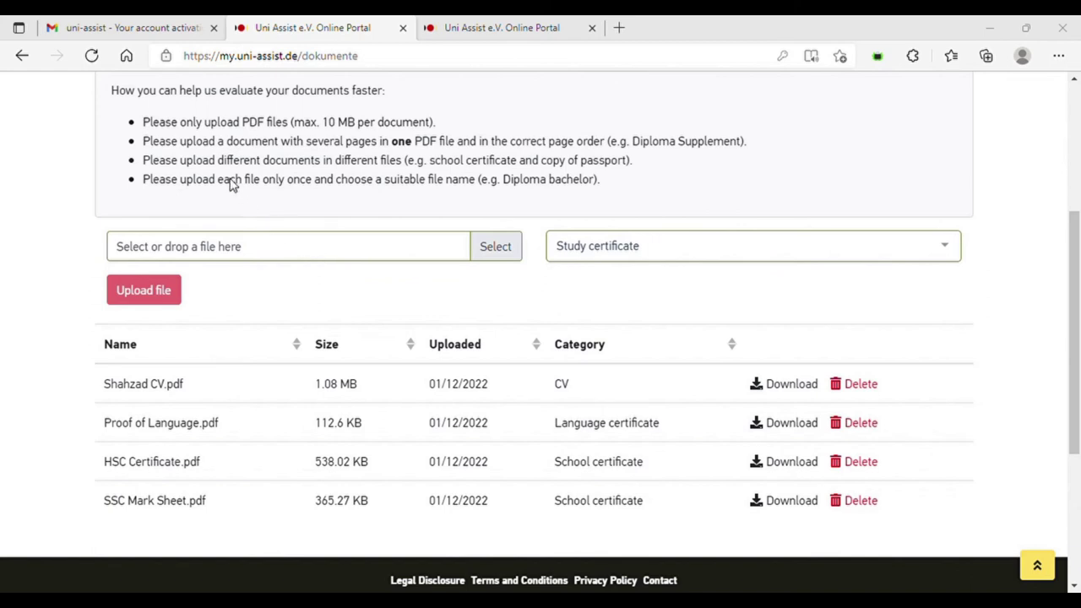
{"action": "key", "text": "Return"}
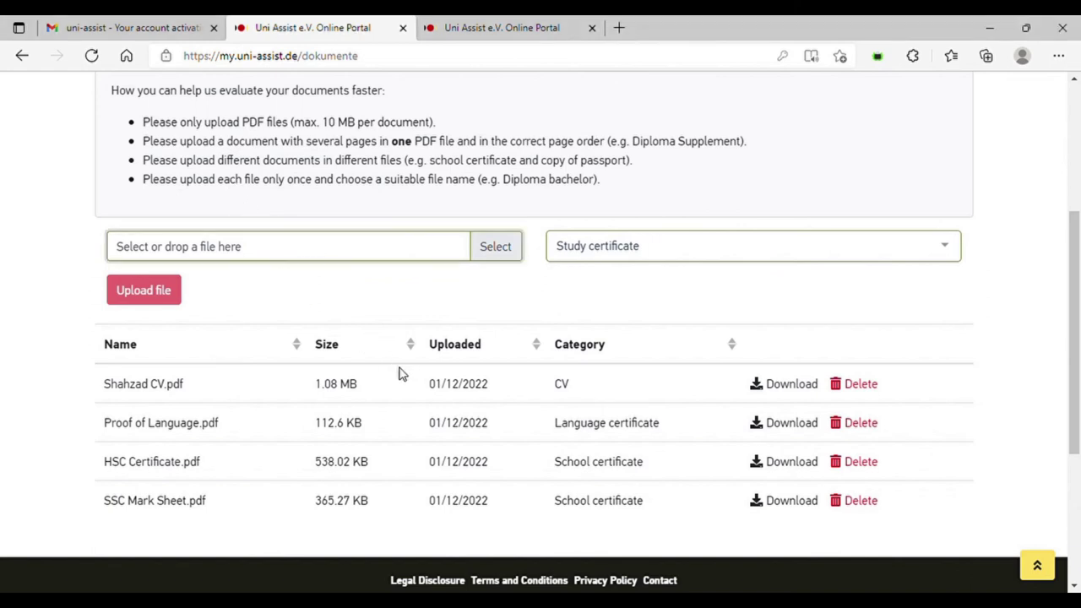
{"action": "left_click", "coordinate": [145, 296]}
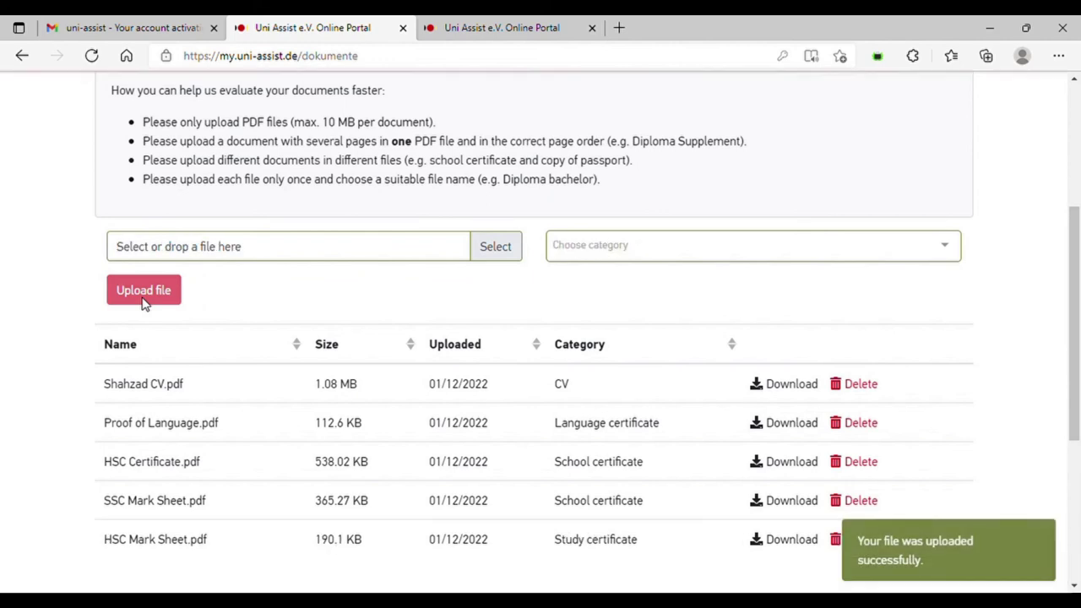
- Keep Study certificate as the category and start picking the next document
{"action": "left_click", "coordinate": [612, 248]}
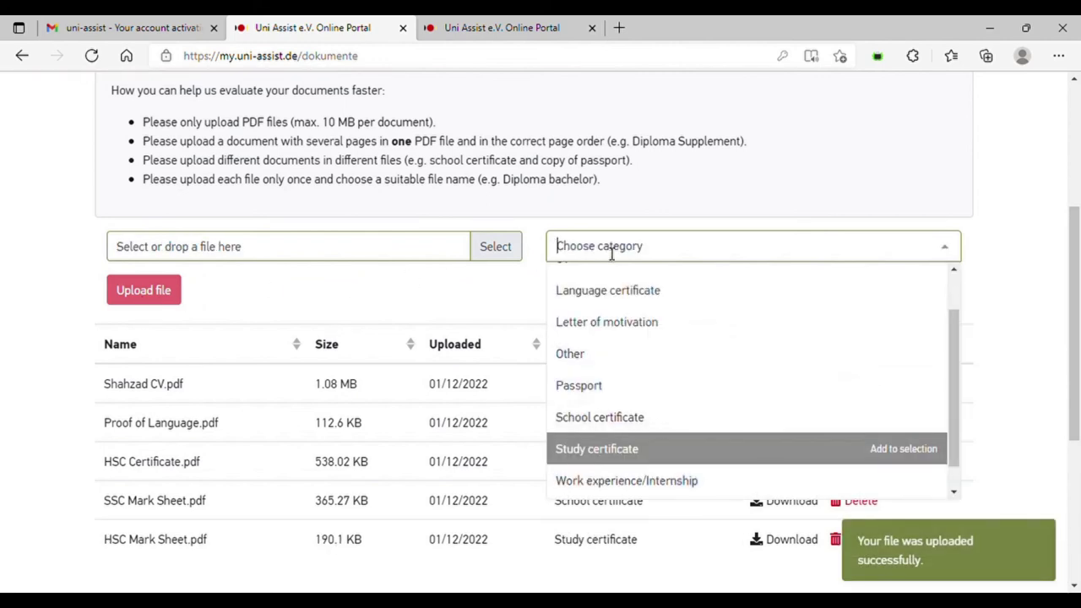
{"action": "left_click", "coordinate": [612, 448]}
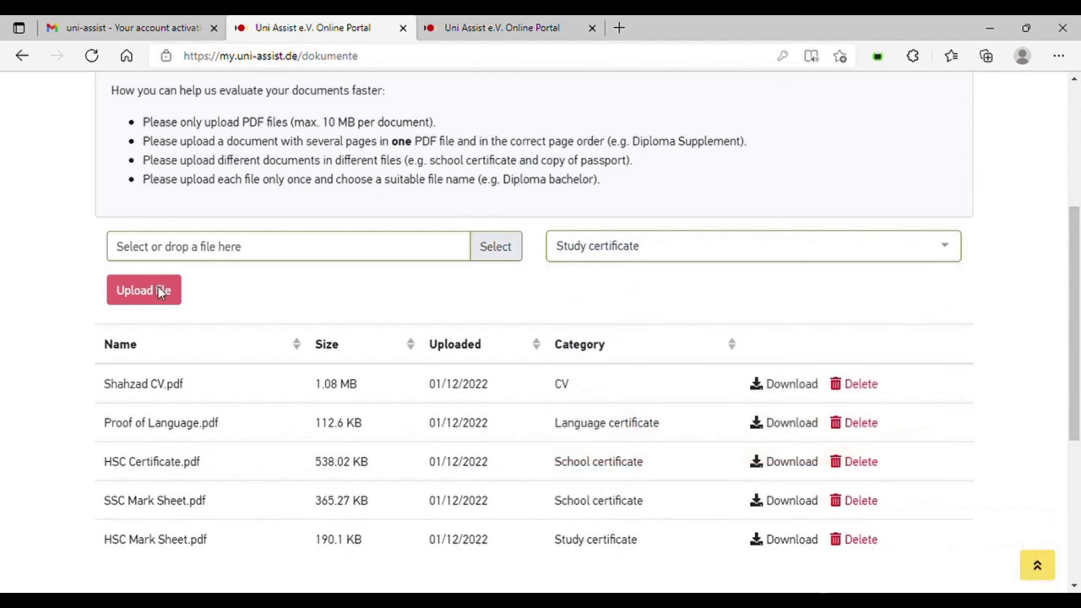
{"action": "left_click", "coordinate": [195, 261]}
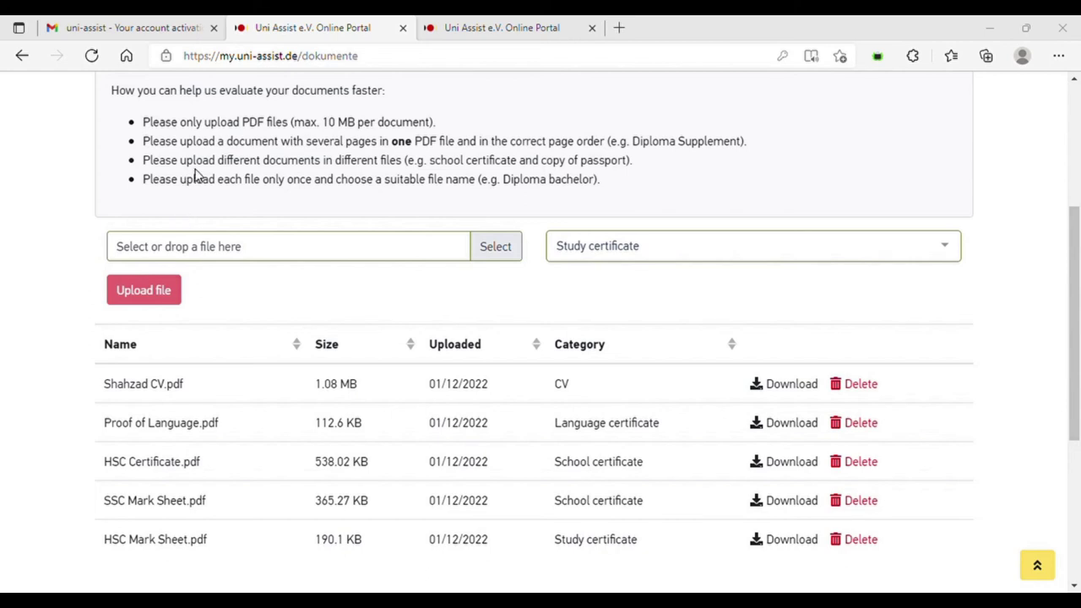
- Switch the category to School certificate and upload SSC Certificate.pdf
{"action": "key", "text": "Return"}
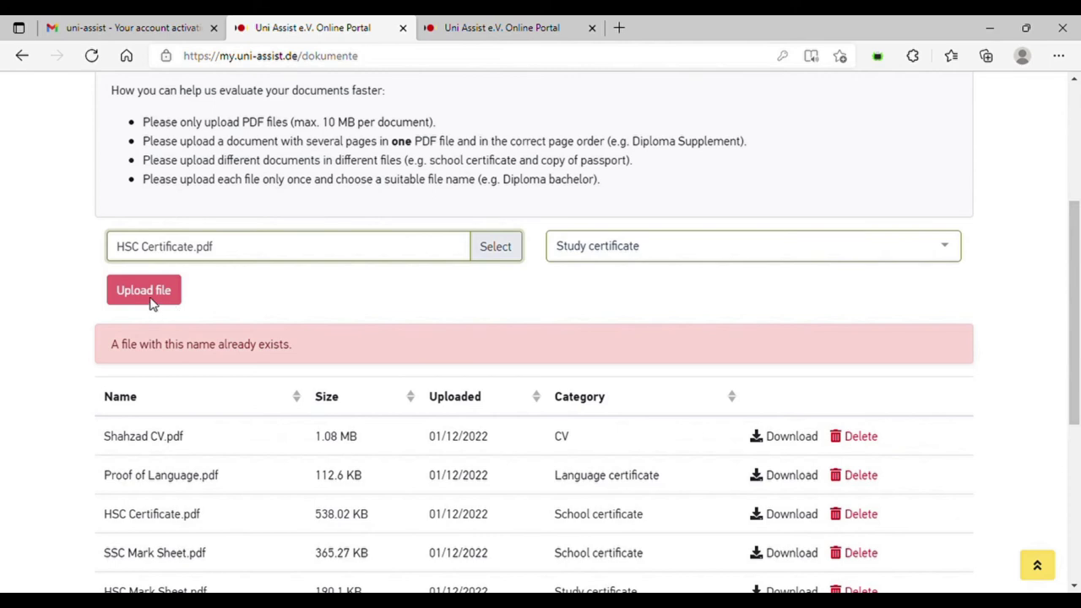
{"action": "left_click_drag", "start_coordinate": [1073, 318], "coordinate": [1076, 346]}
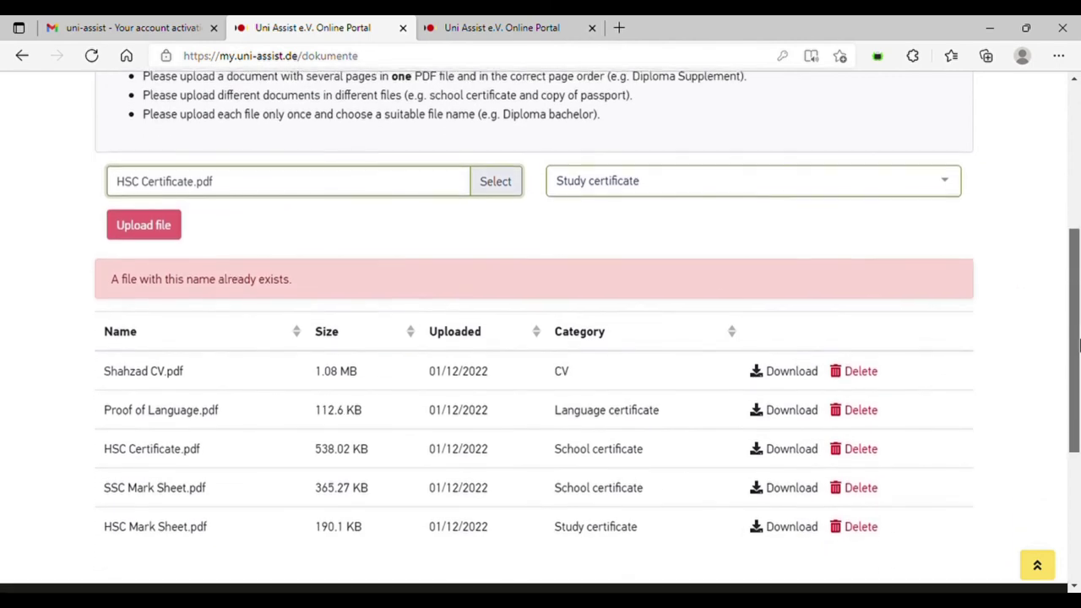
{"action": "left_click_drag", "start_coordinate": [1078, 346], "coordinate": [1077, 337]}
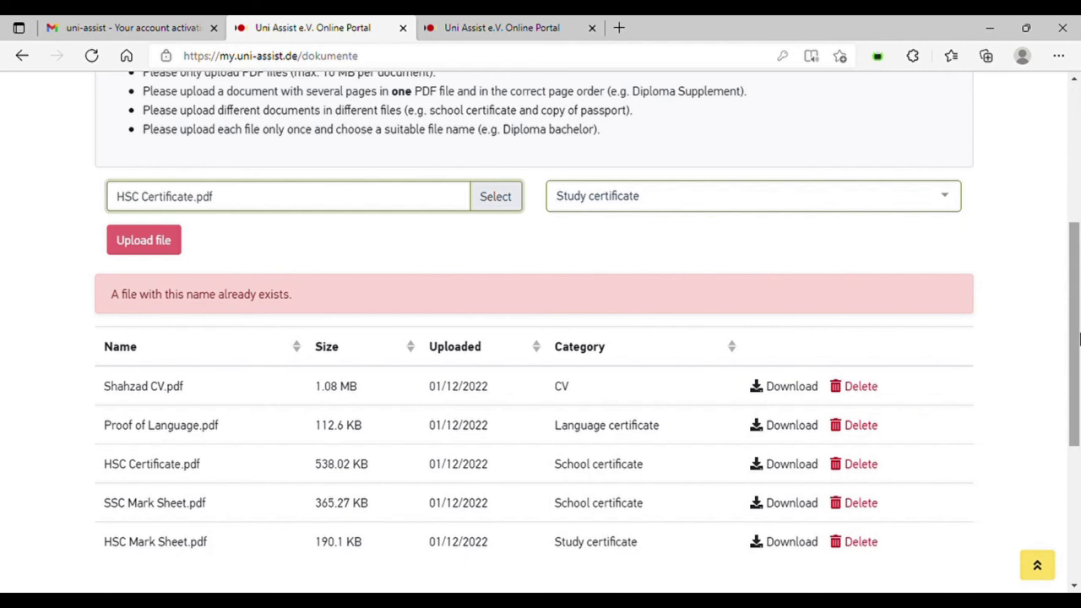
{"action": "left_click", "coordinate": [765, 205]}
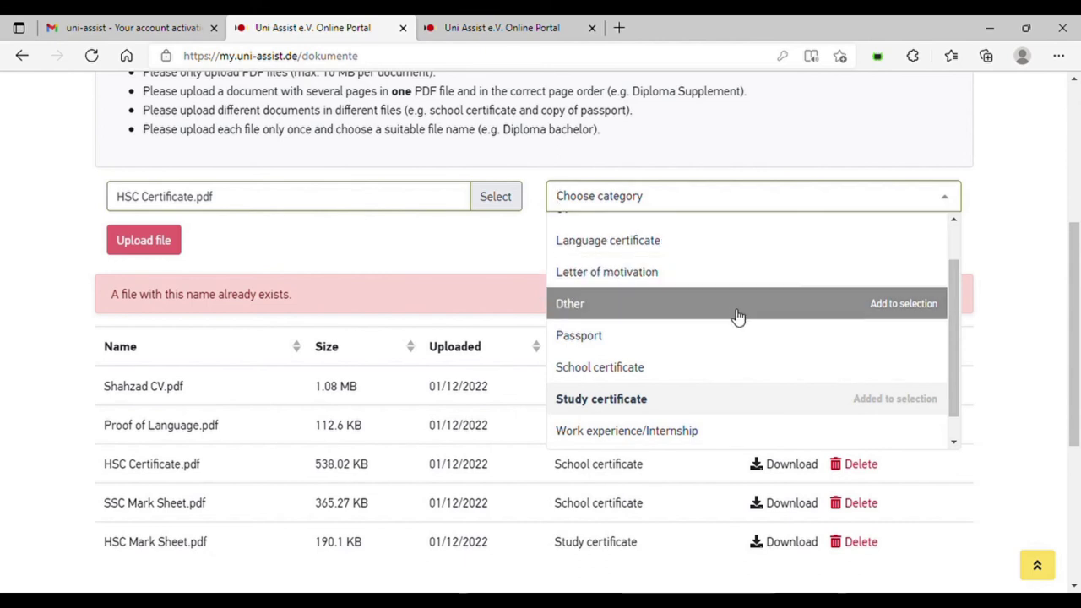
{"action": "left_click", "coordinate": [739, 368]}
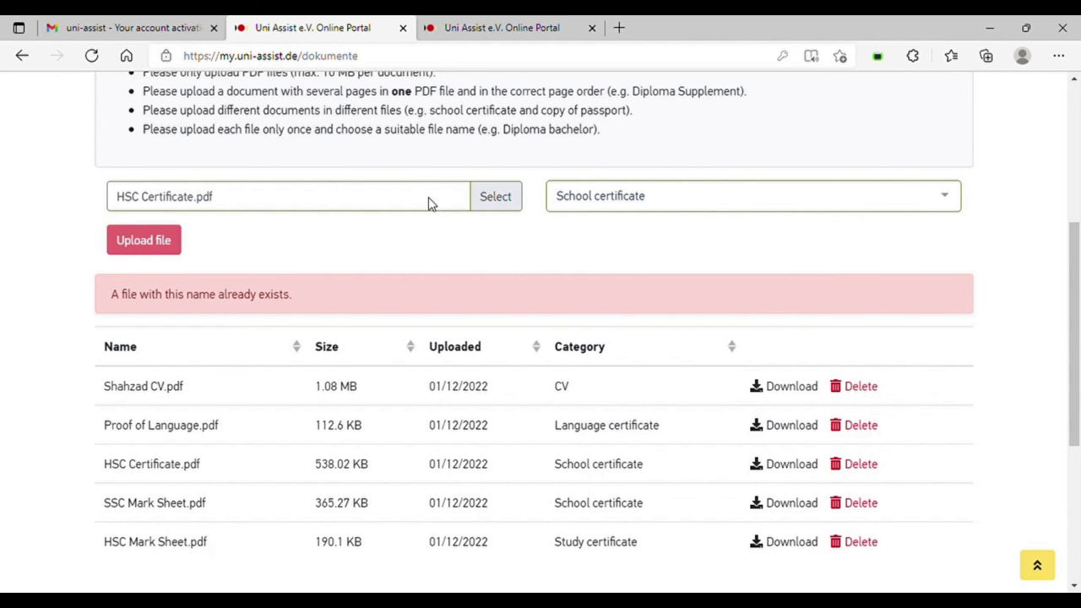
{"action": "left_click", "coordinate": [495, 206]}
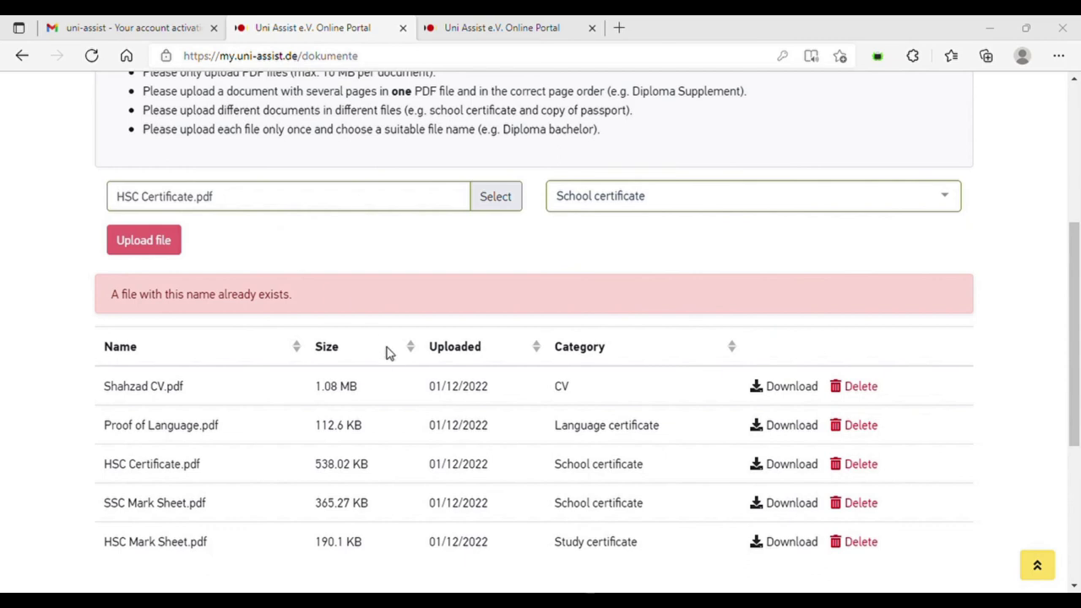
{"action": "left_click", "coordinate": [156, 244]}
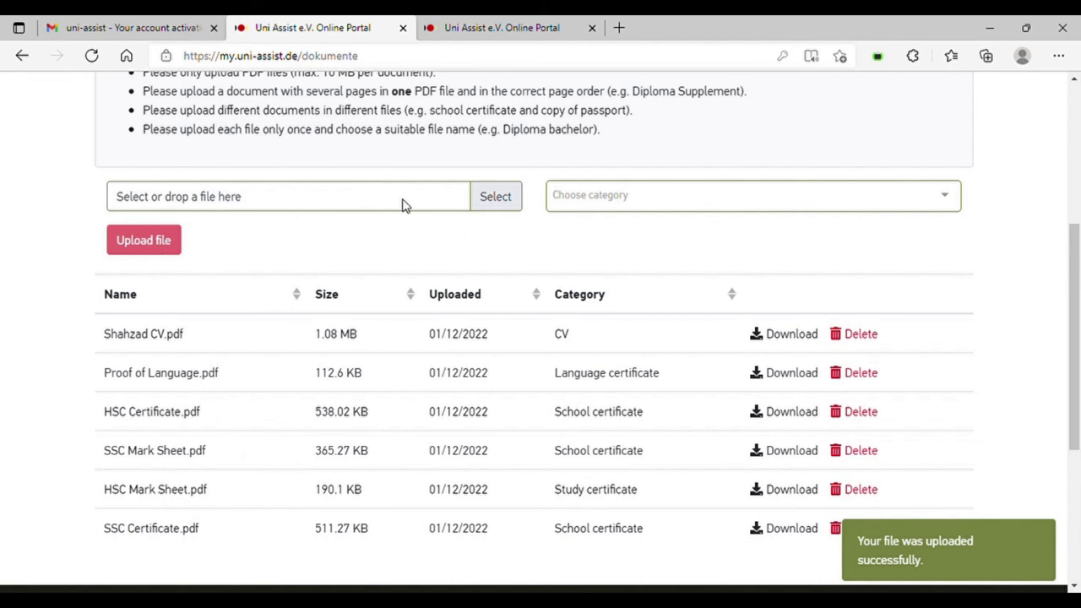
- Upload Bachelors Mark Sheet.pdf as a Study certificate
{"action": "left_click", "coordinate": [614, 203]}
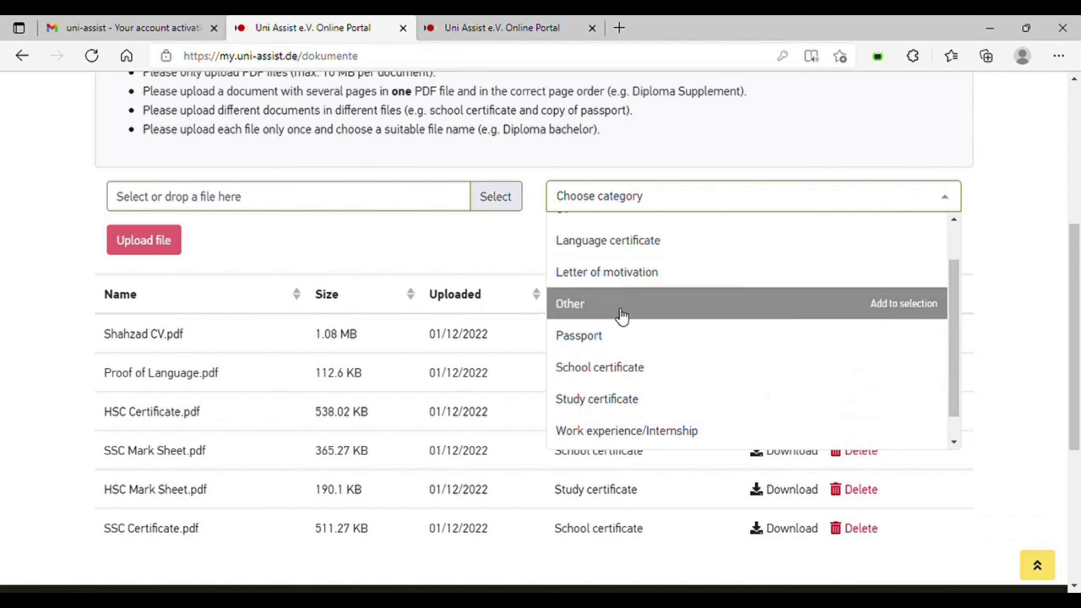
{"action": "left_click", "coordinate": [619, 400]}
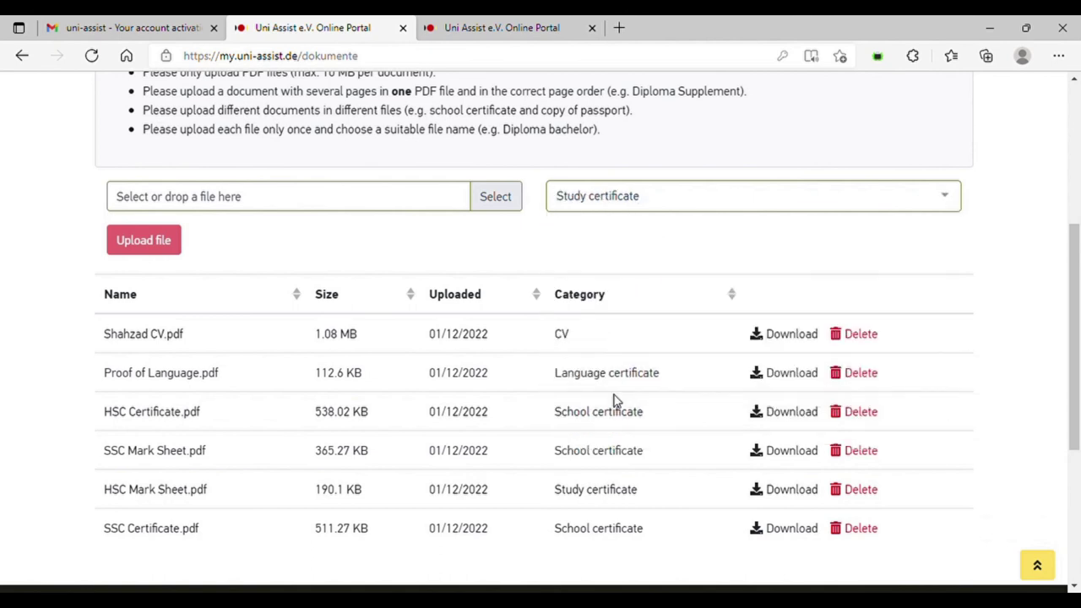
{"action": "left_click", "coordinate": [199, 206]}
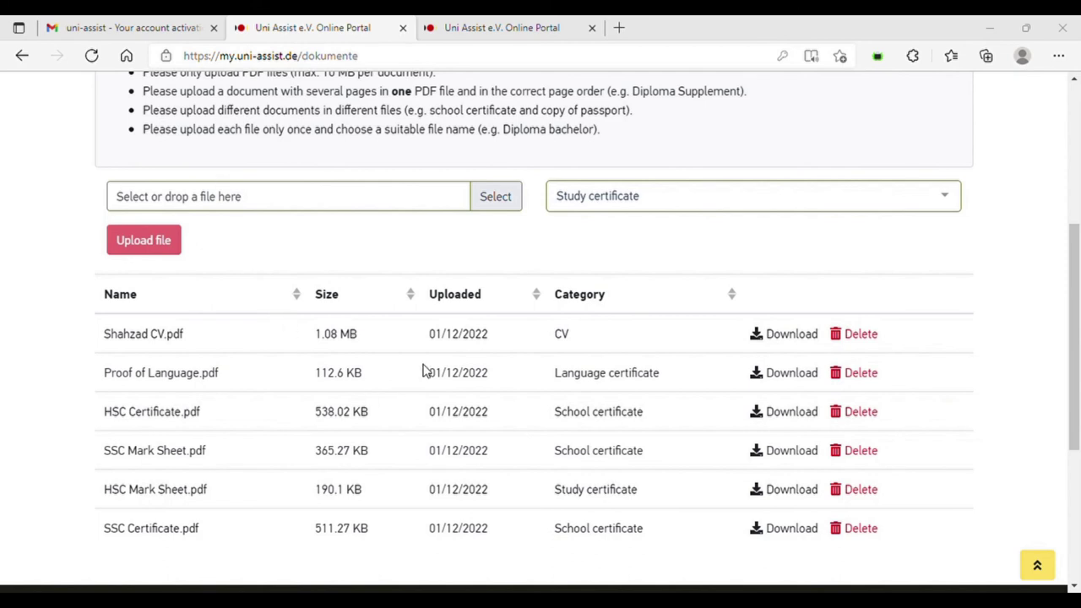
{"action": "key", "text": "Return"}
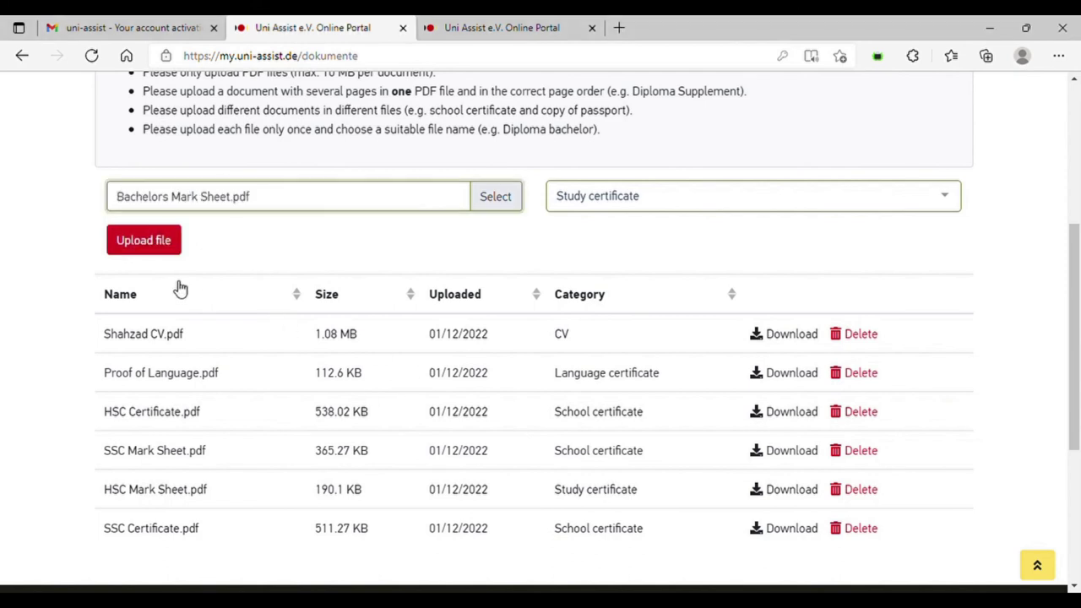
{"action": "left_click", "coordinate": [154, 248]}
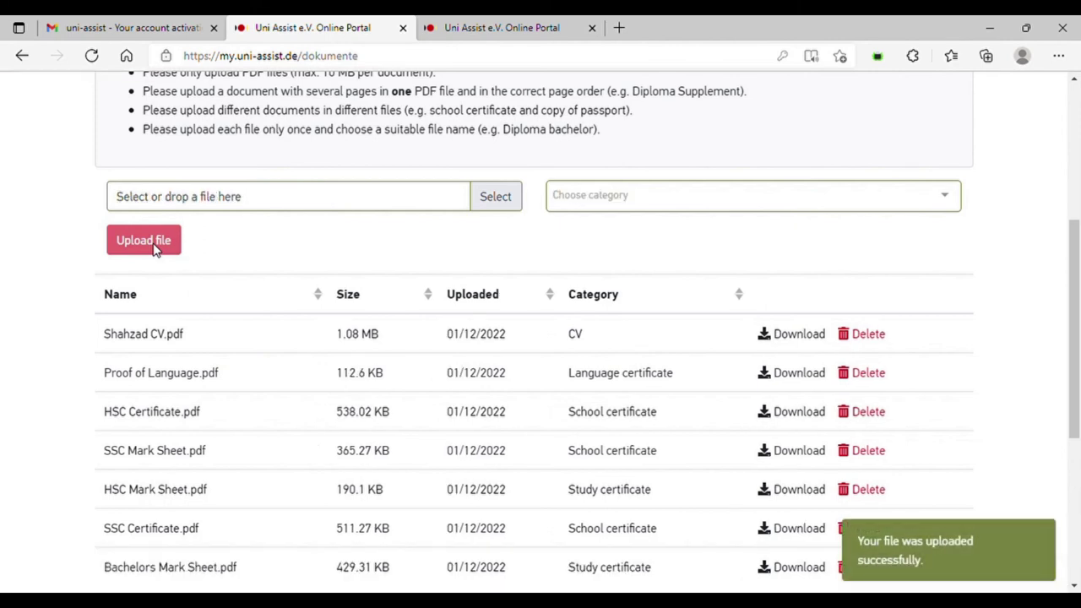
- Upload Bachelors Degree.pdf as a Study certificate
{"action": "left_click", "coordinate": [319, 201]}
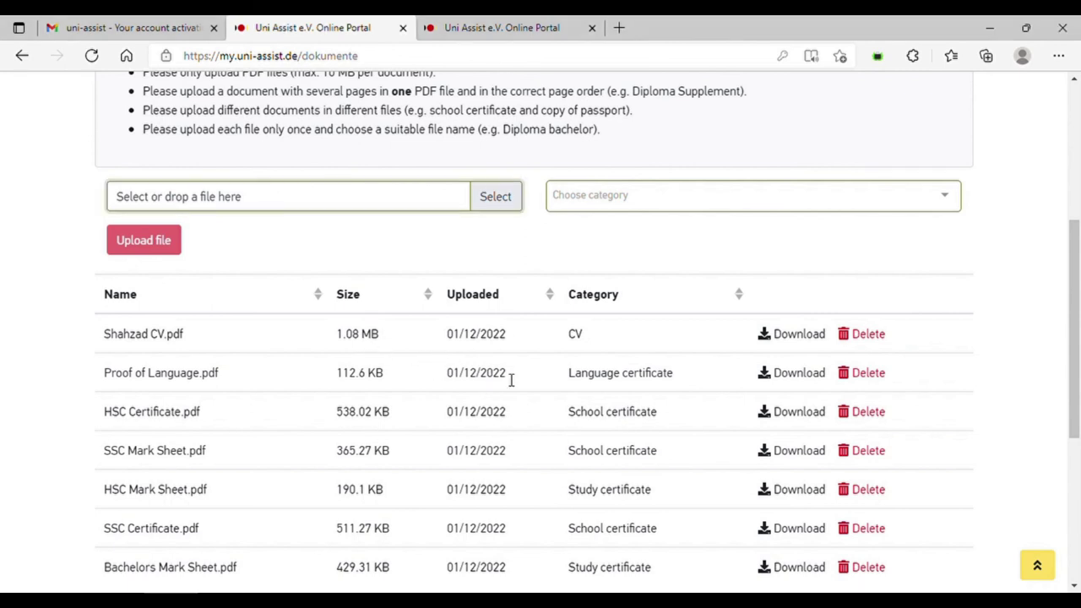
{"action": "left_click", "coordinate": [620, 204]}
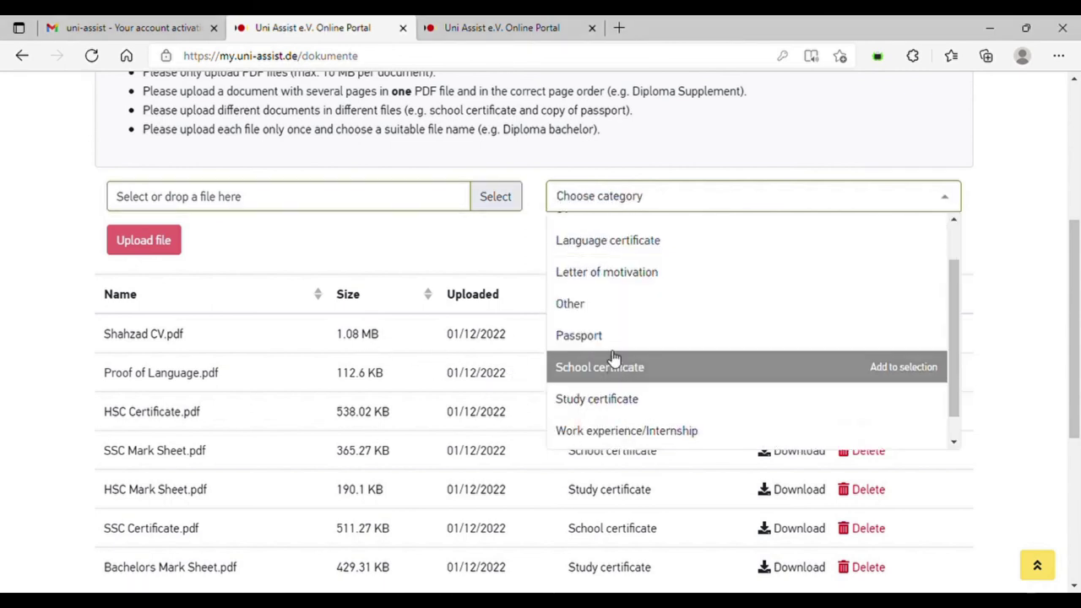
{"action": "left_click", "coordinate": [613, 395]}
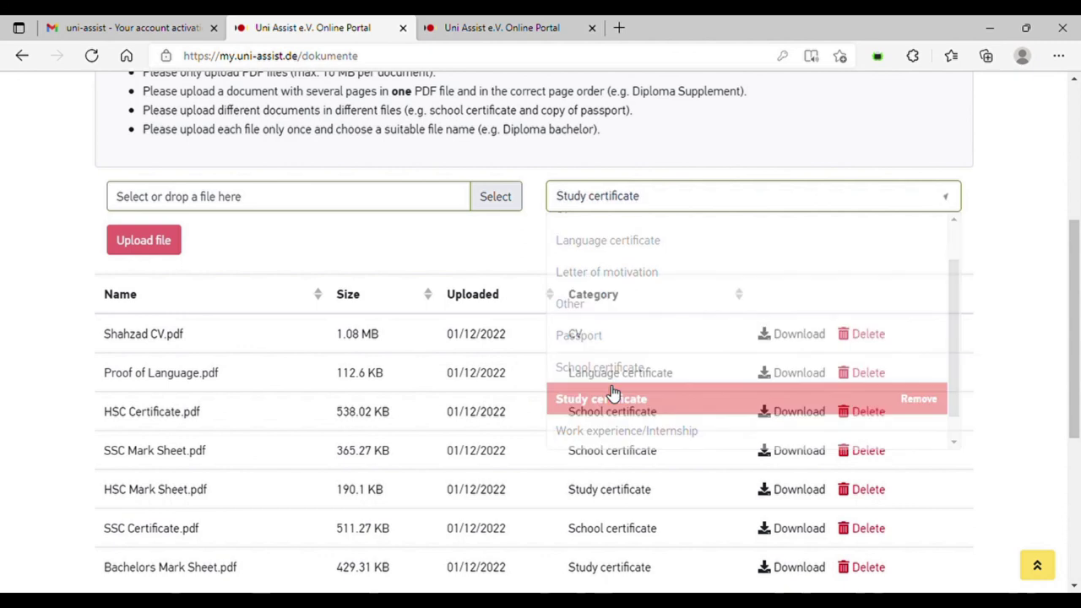
{"action": "left_click", "coordinate": [236, 201]}
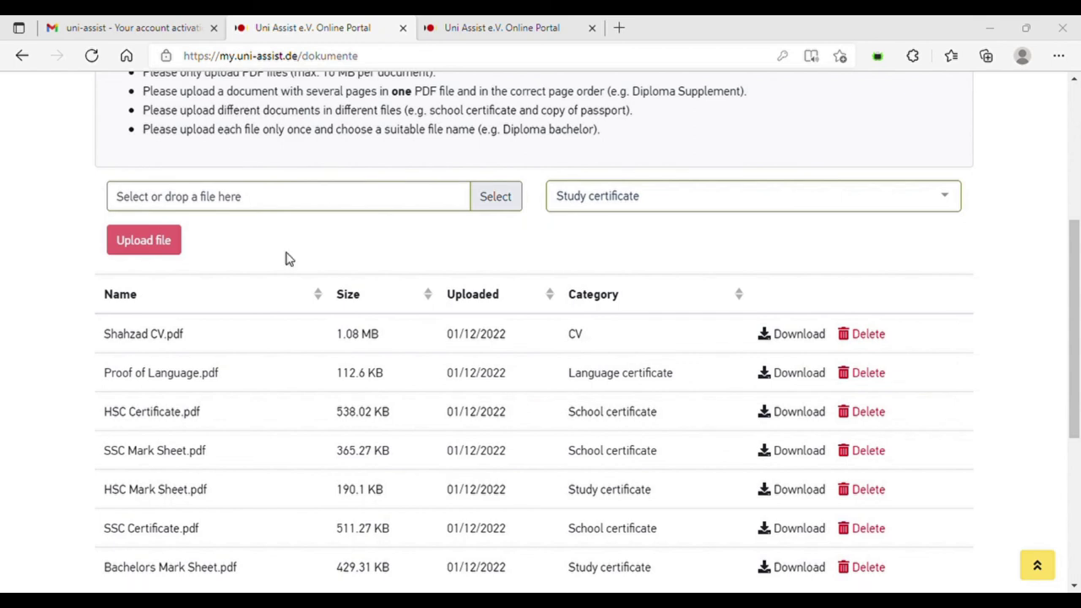
{"action": "key", "text": "Escape"}
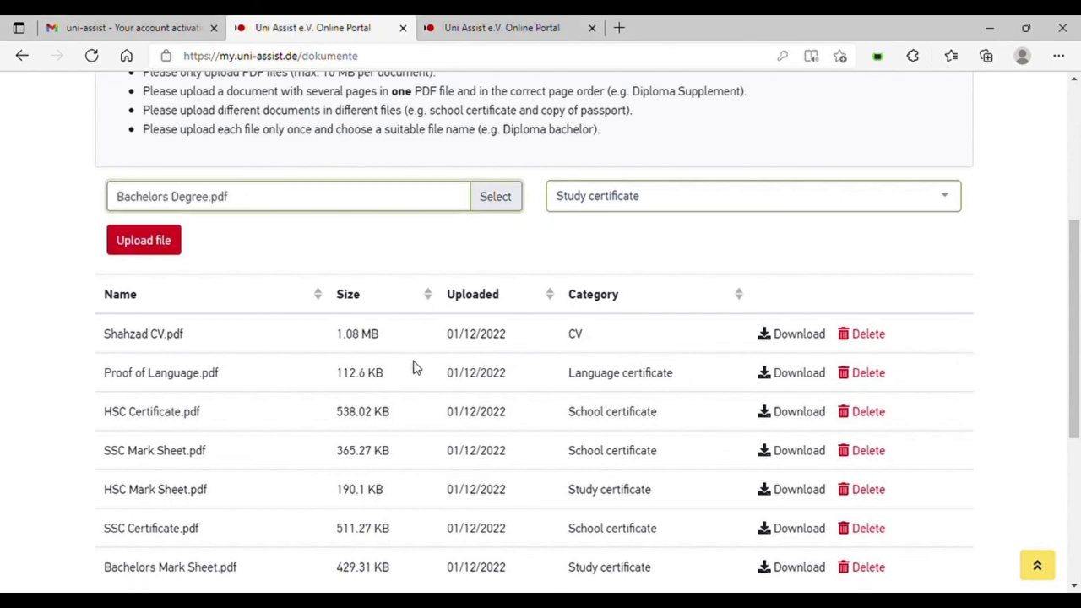
{"action": "left_click", "coordinate": [161, 242]}
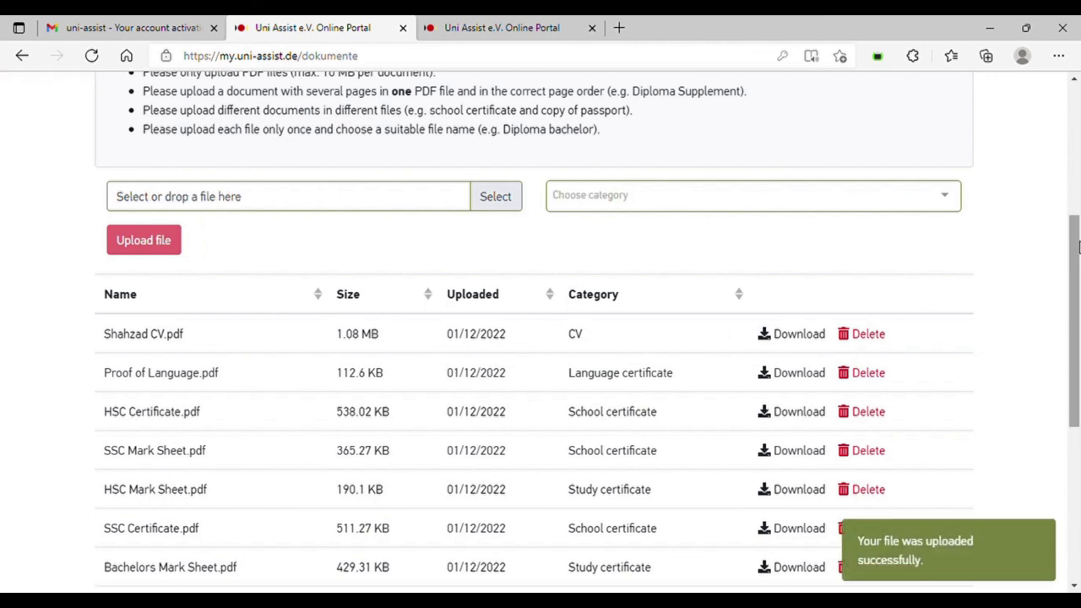
{"action": "left_click_drag", "start_coordinate": [1076, 244], "coordinate": [1076, 281]}
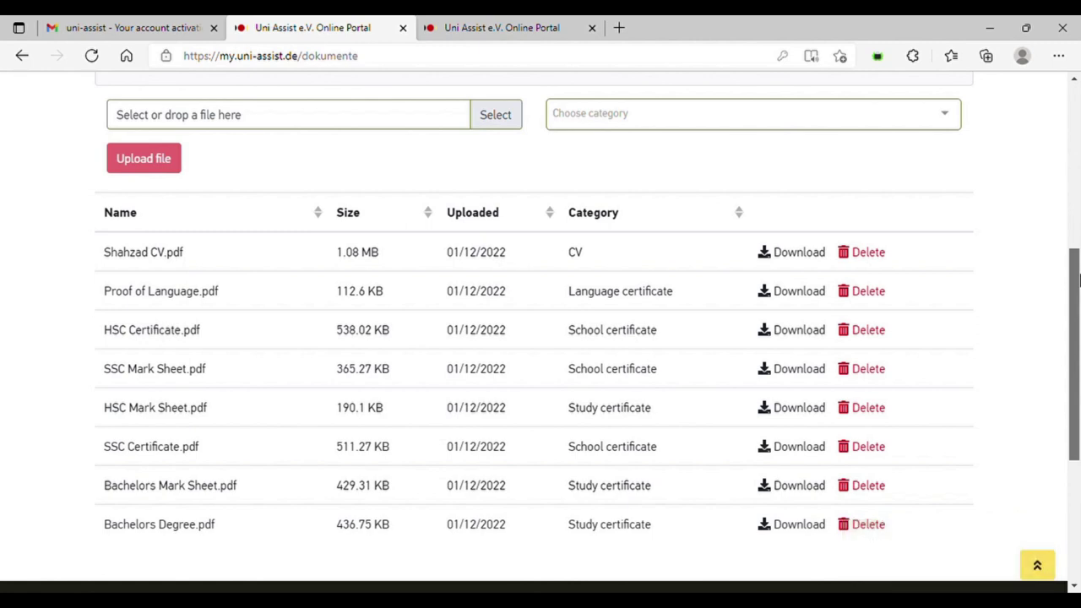
- Open My Selection List from the cart icon and scroll through both HS Rhein-Waal entries
{"action": "left_click_drag", "start_coordinate": [1076, 281], "coordinate": [1076, 100]}
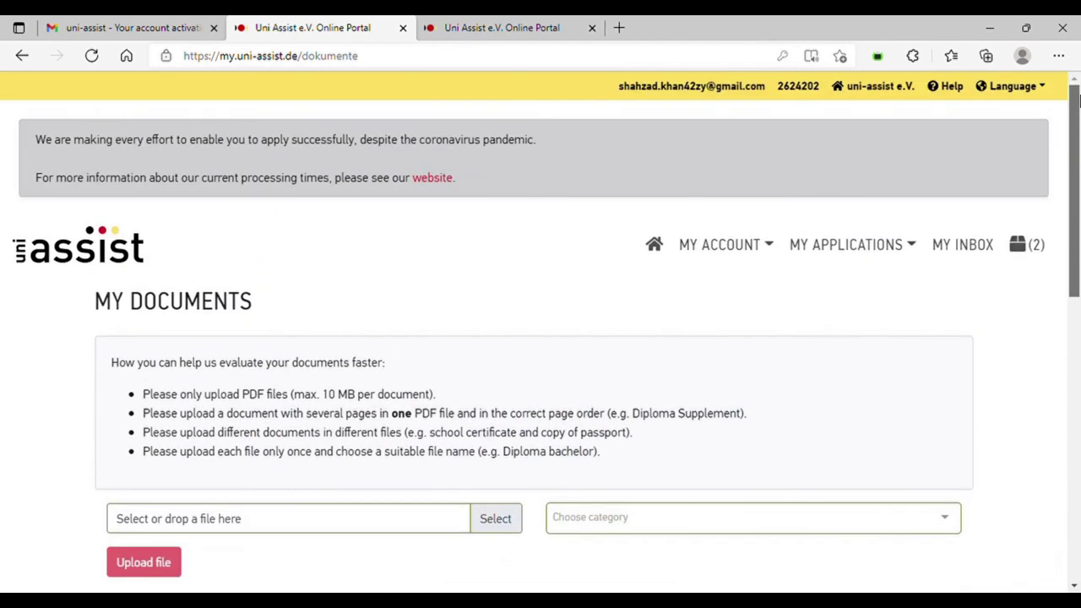
{"action": "left_click", "coordinate": [1026, 247]}
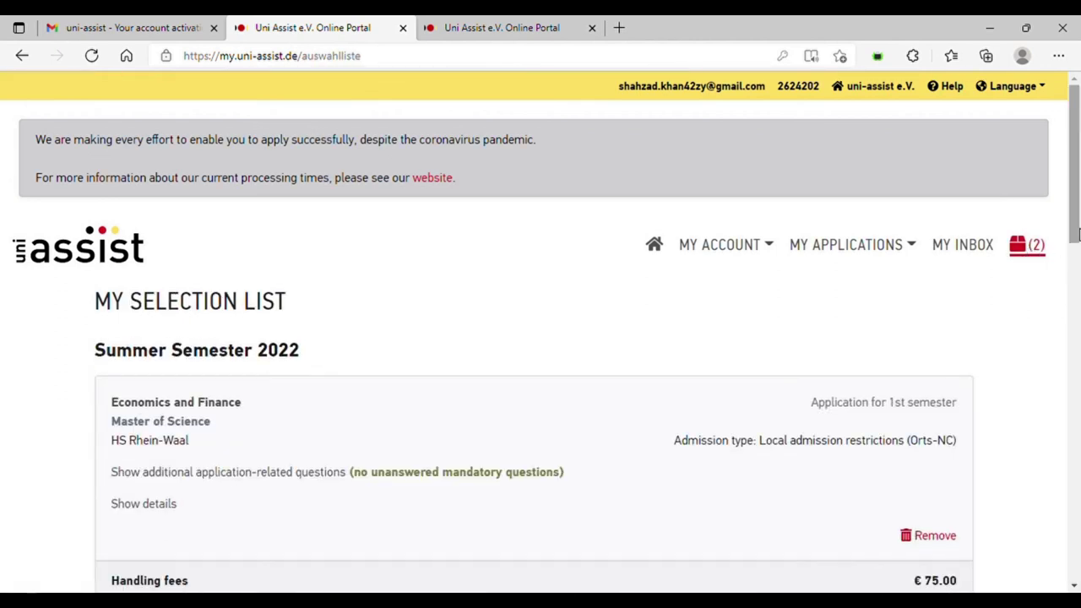
{"action": "left_click_drag", "start_coordinate": [1074, 234], "coordinate": [1047, 423]}
- Close the selection-list tab and scroll the overview to check both applications are in evaluation
{"action": "key", "text": "ctrl+w"}
{"action": "scroll", "coordinate": [1072, 253], "scroll_direction": "down", "scroll_amount": 1}
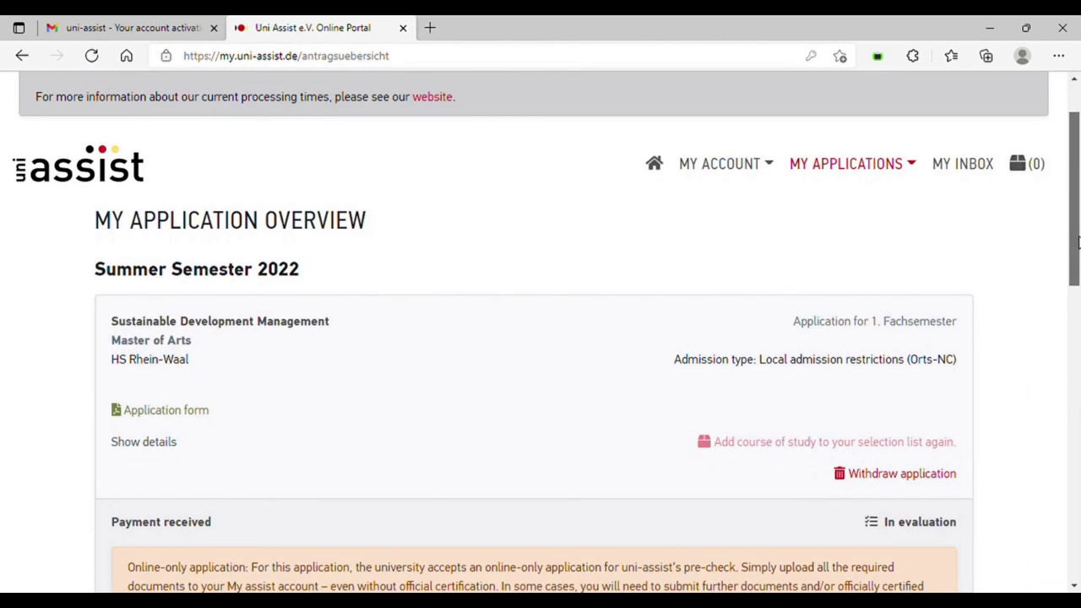
{"action": "left_click_drag", "start_coordinate": [1078, 245], "coordinate": [1077, 266]}
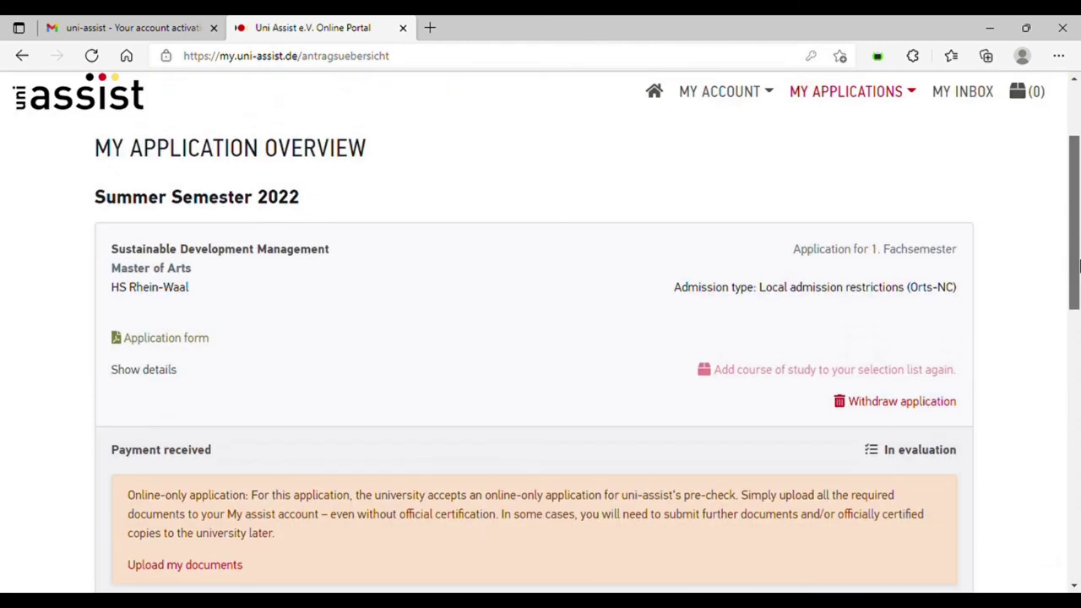
{"action": "left_click_drag", "start_coordinate": [1077, 266], "coordinate": [1071, 344]}
{"action": "left_click_drag", "start_coordinate": [1069, 342], "coordinate": [1069, 343]}
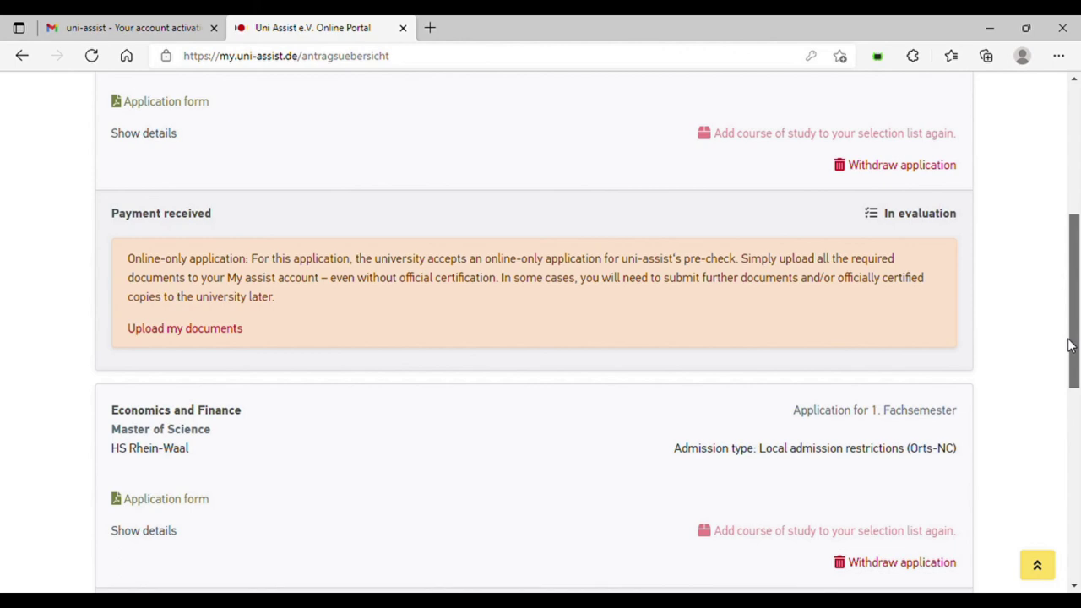
{"action": "left_click_drag", "start_coordinate": [1068, 344], "coordinate": [1067, 388]}
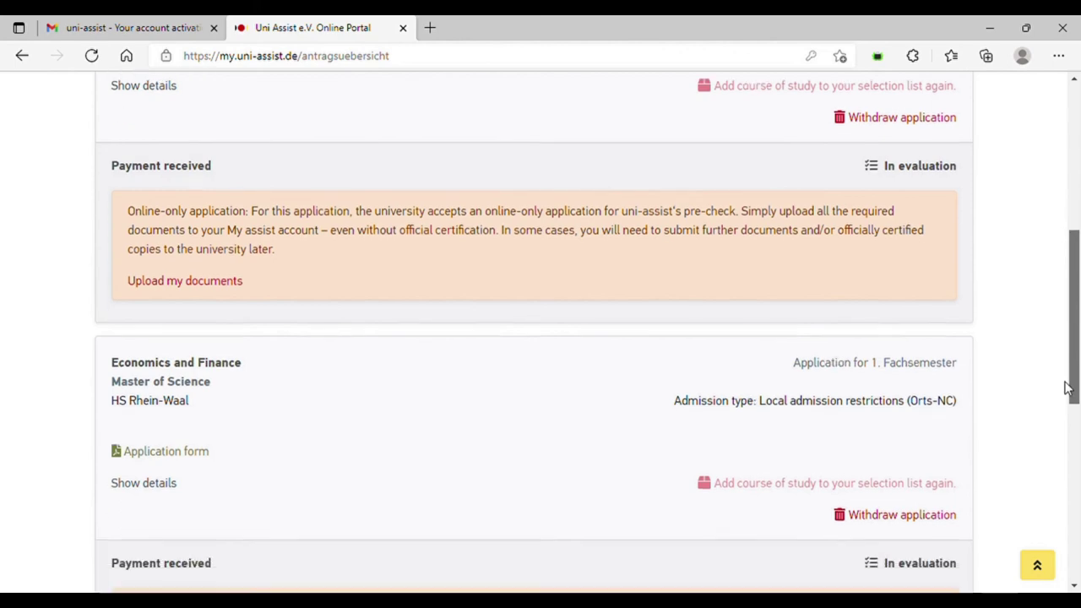